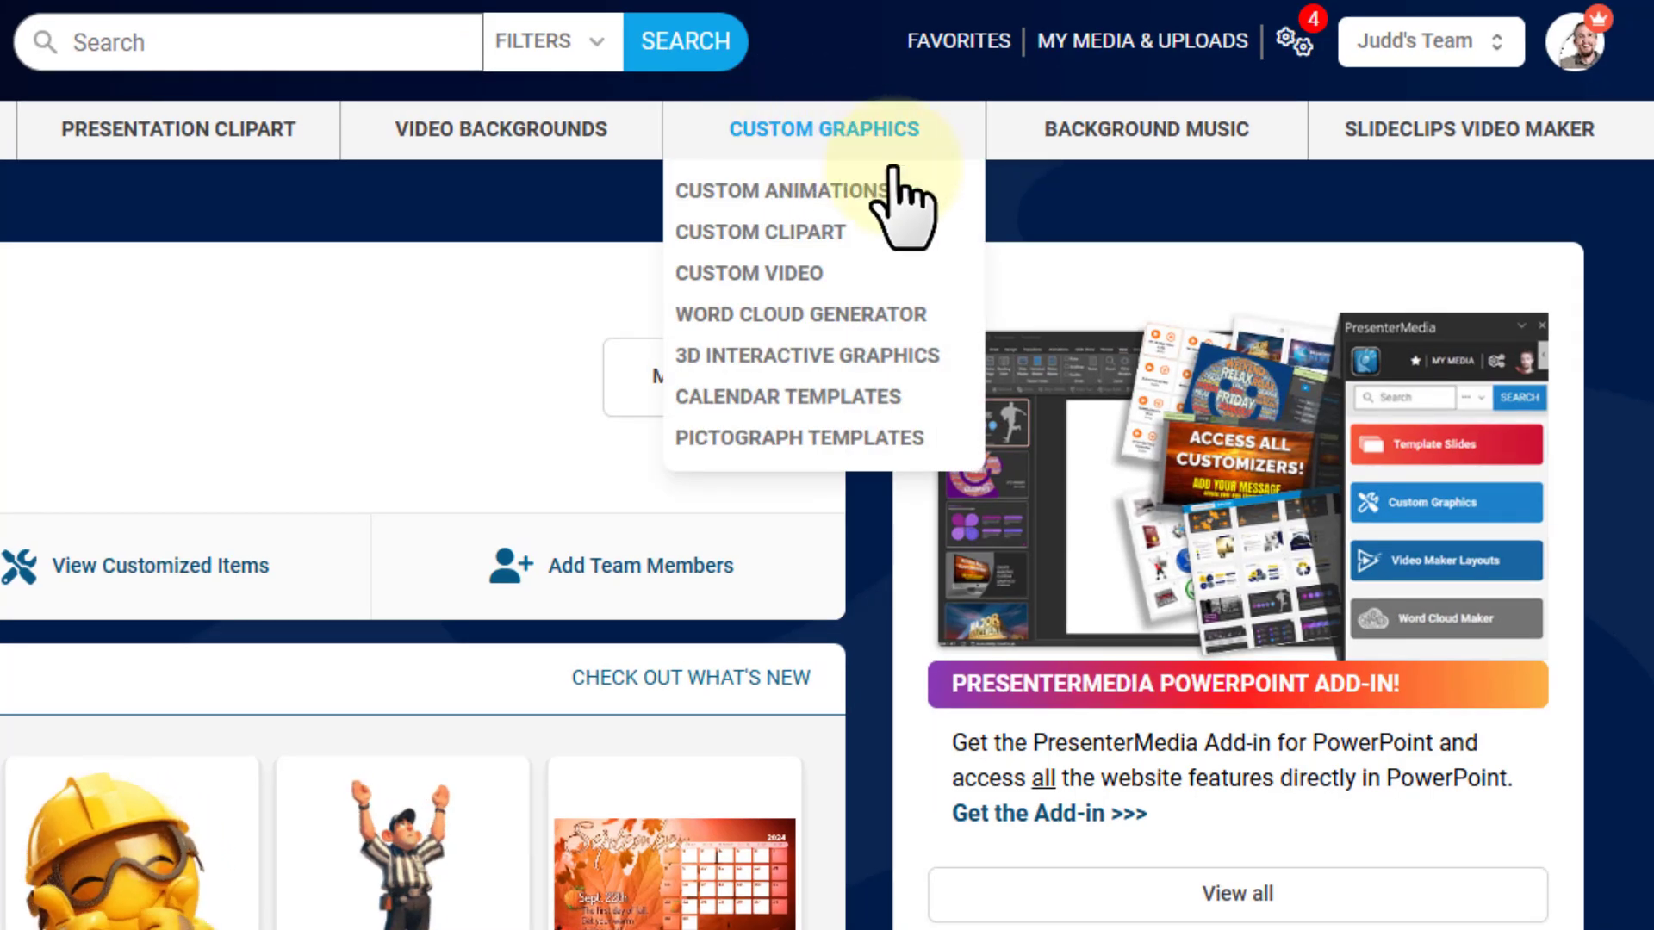
Open the Pictograph Scam Grid Template from the custom pictograph templates for customizing.
click(763, 431)
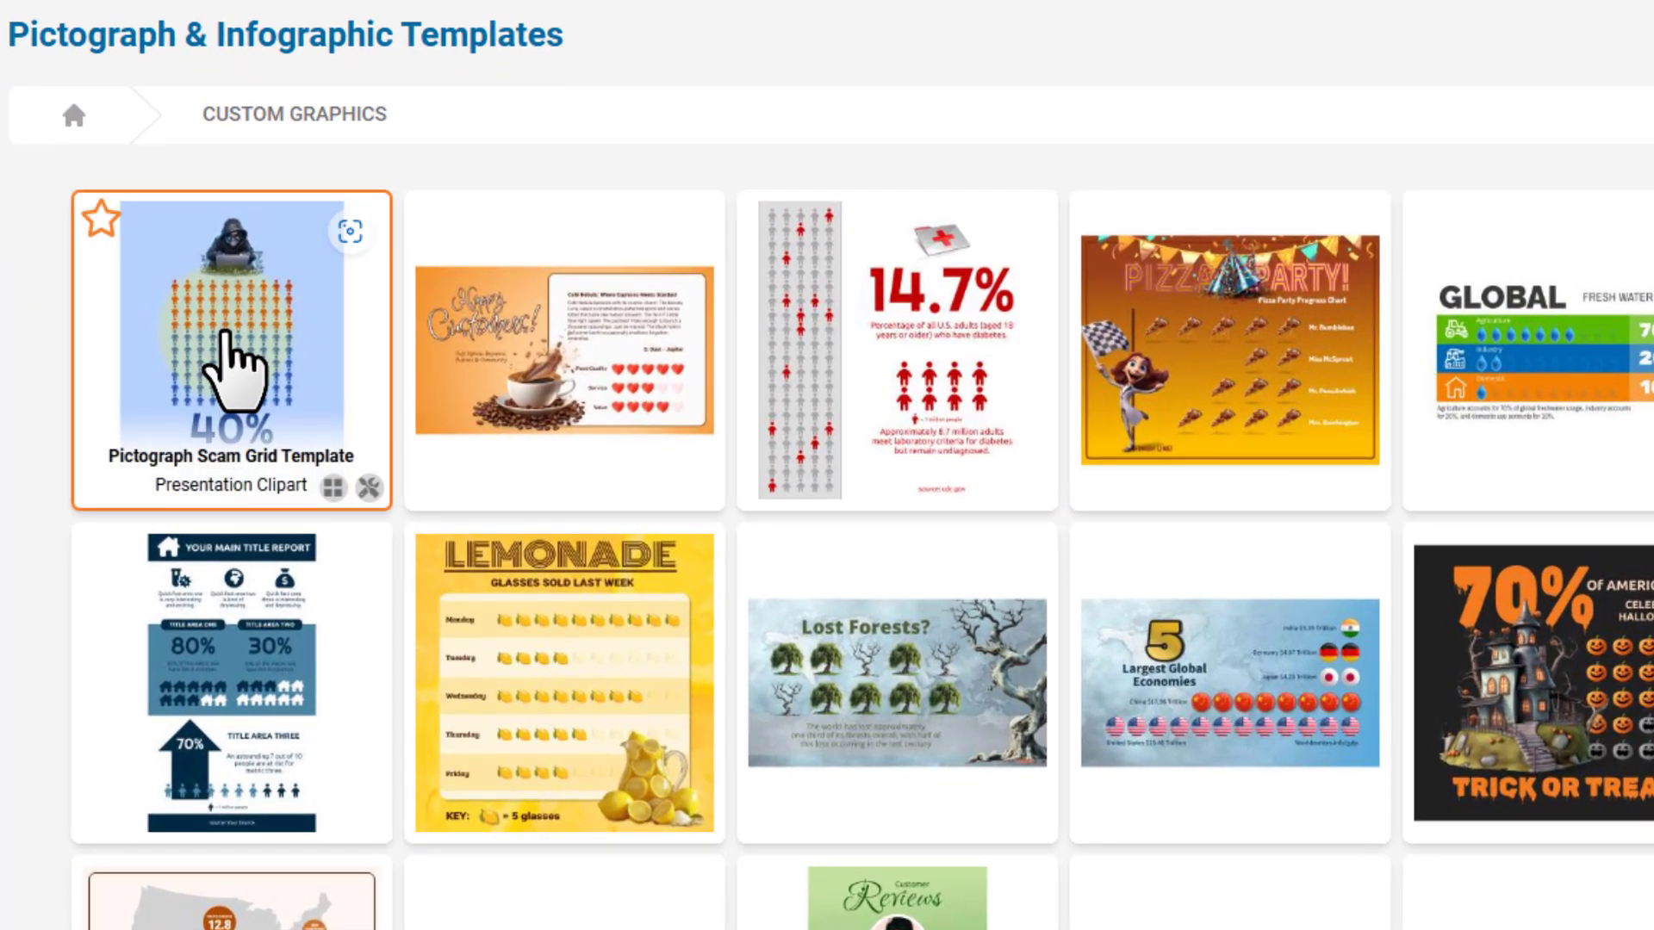
click(226, 336)
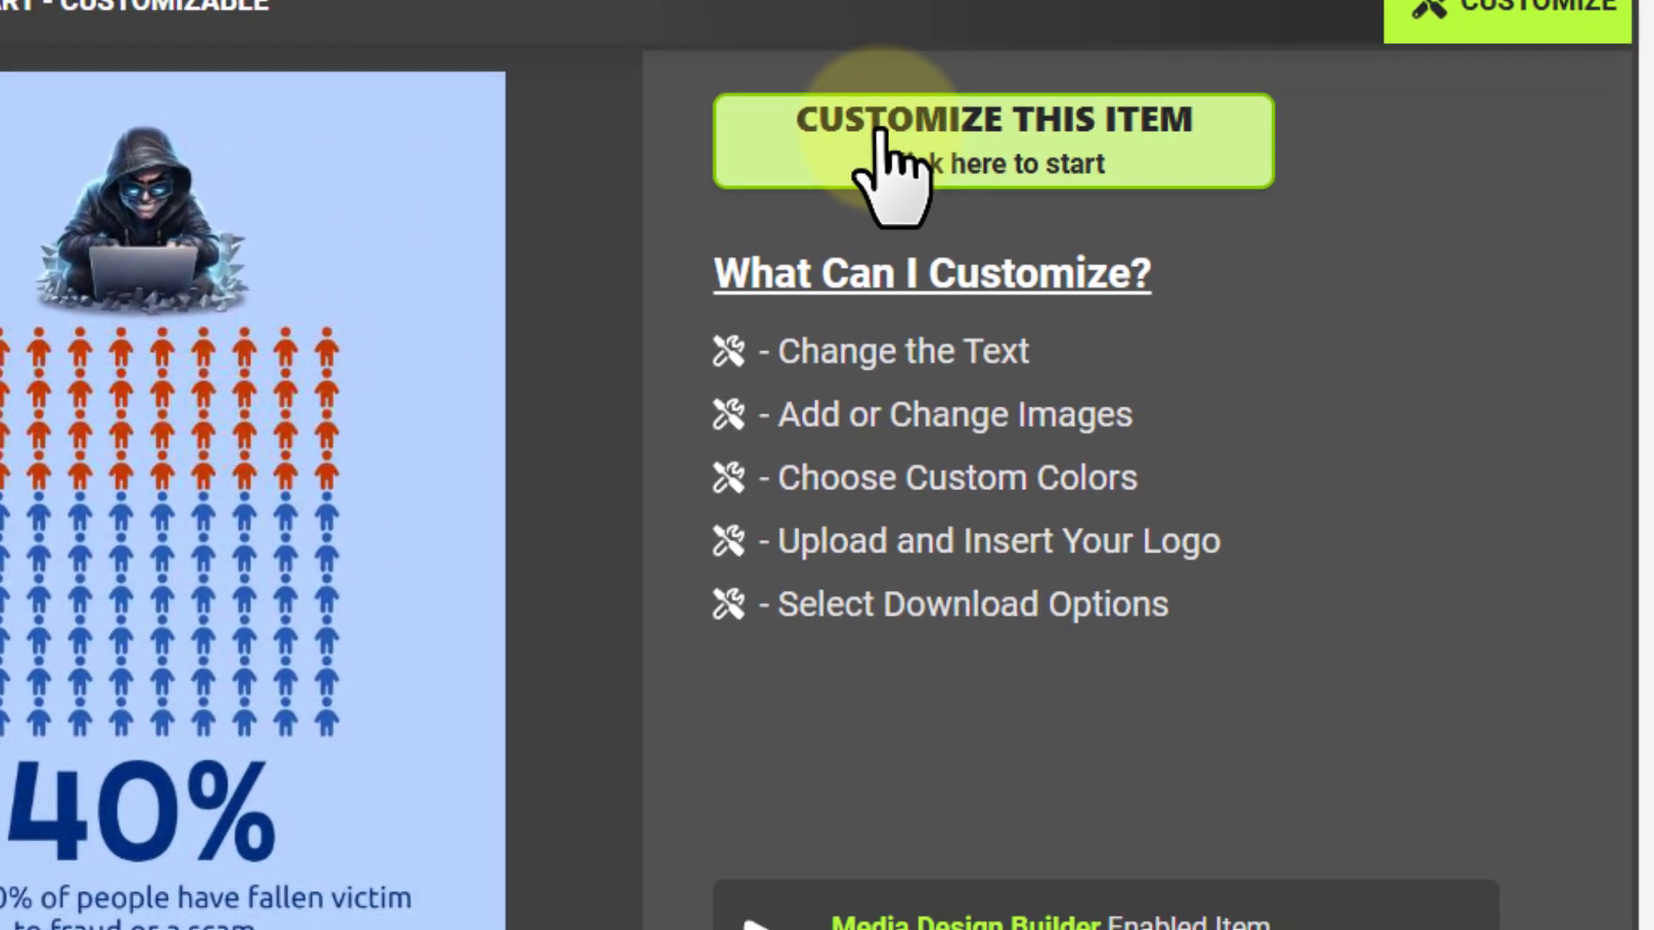
click(823, 112)
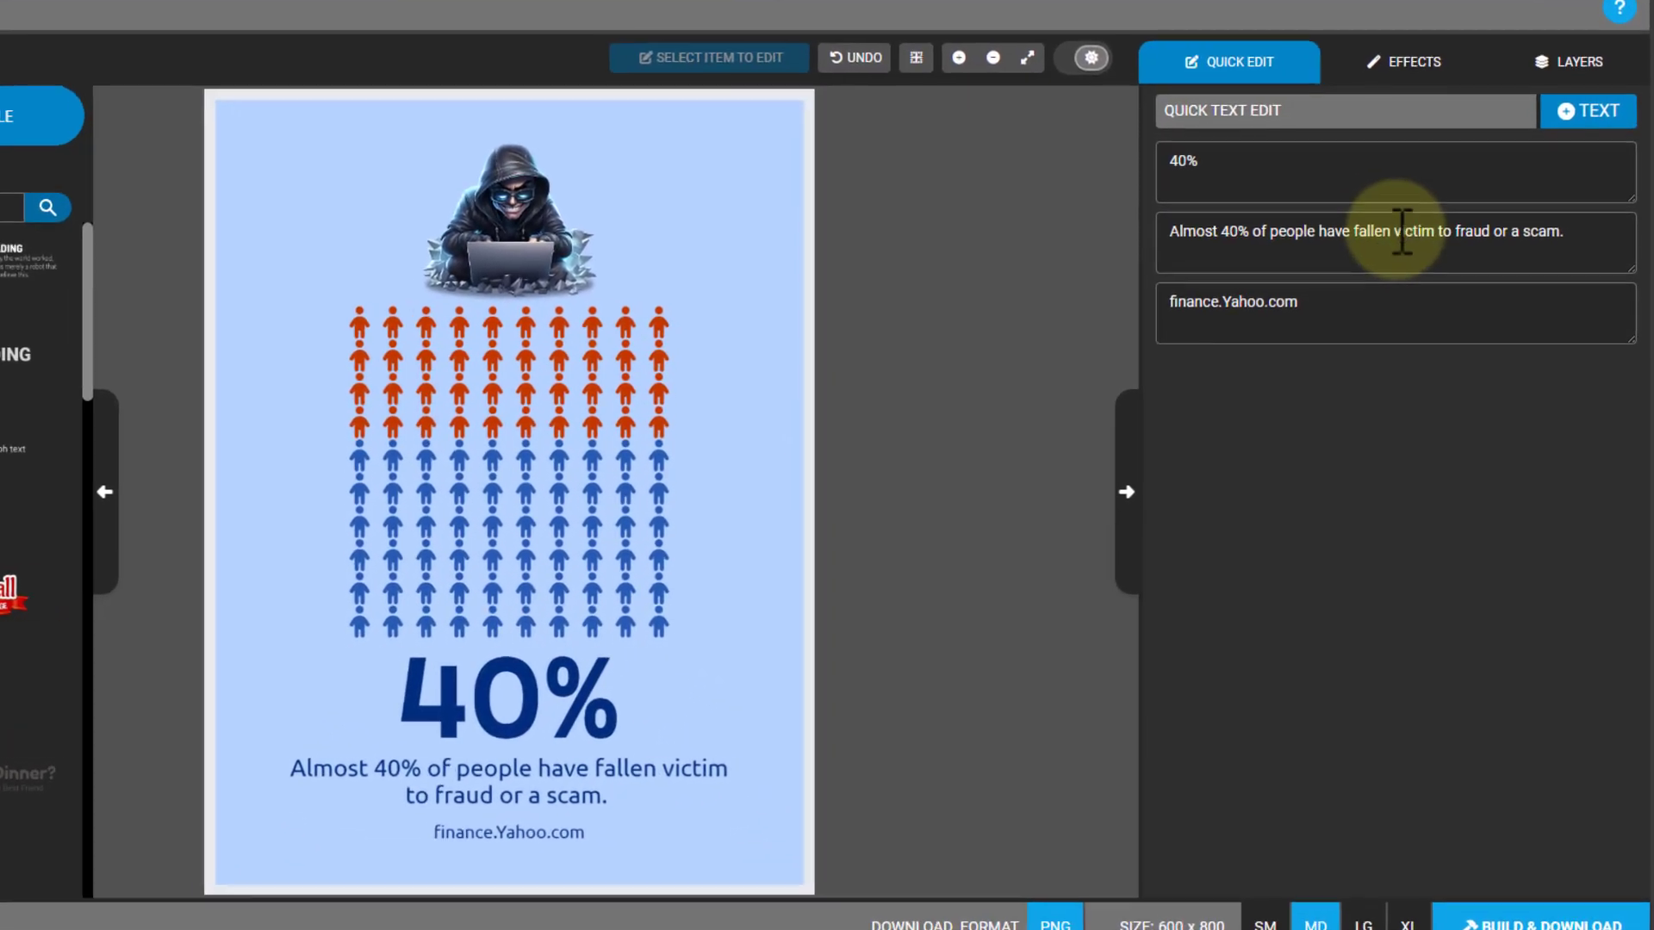
Replace the main sentence with "About 29% of Americans sit down for a family dinner every day.".
click(1585, 229)
key(ctrl+a)
text(About 29% of Americans sit down for a family dinner every day.)
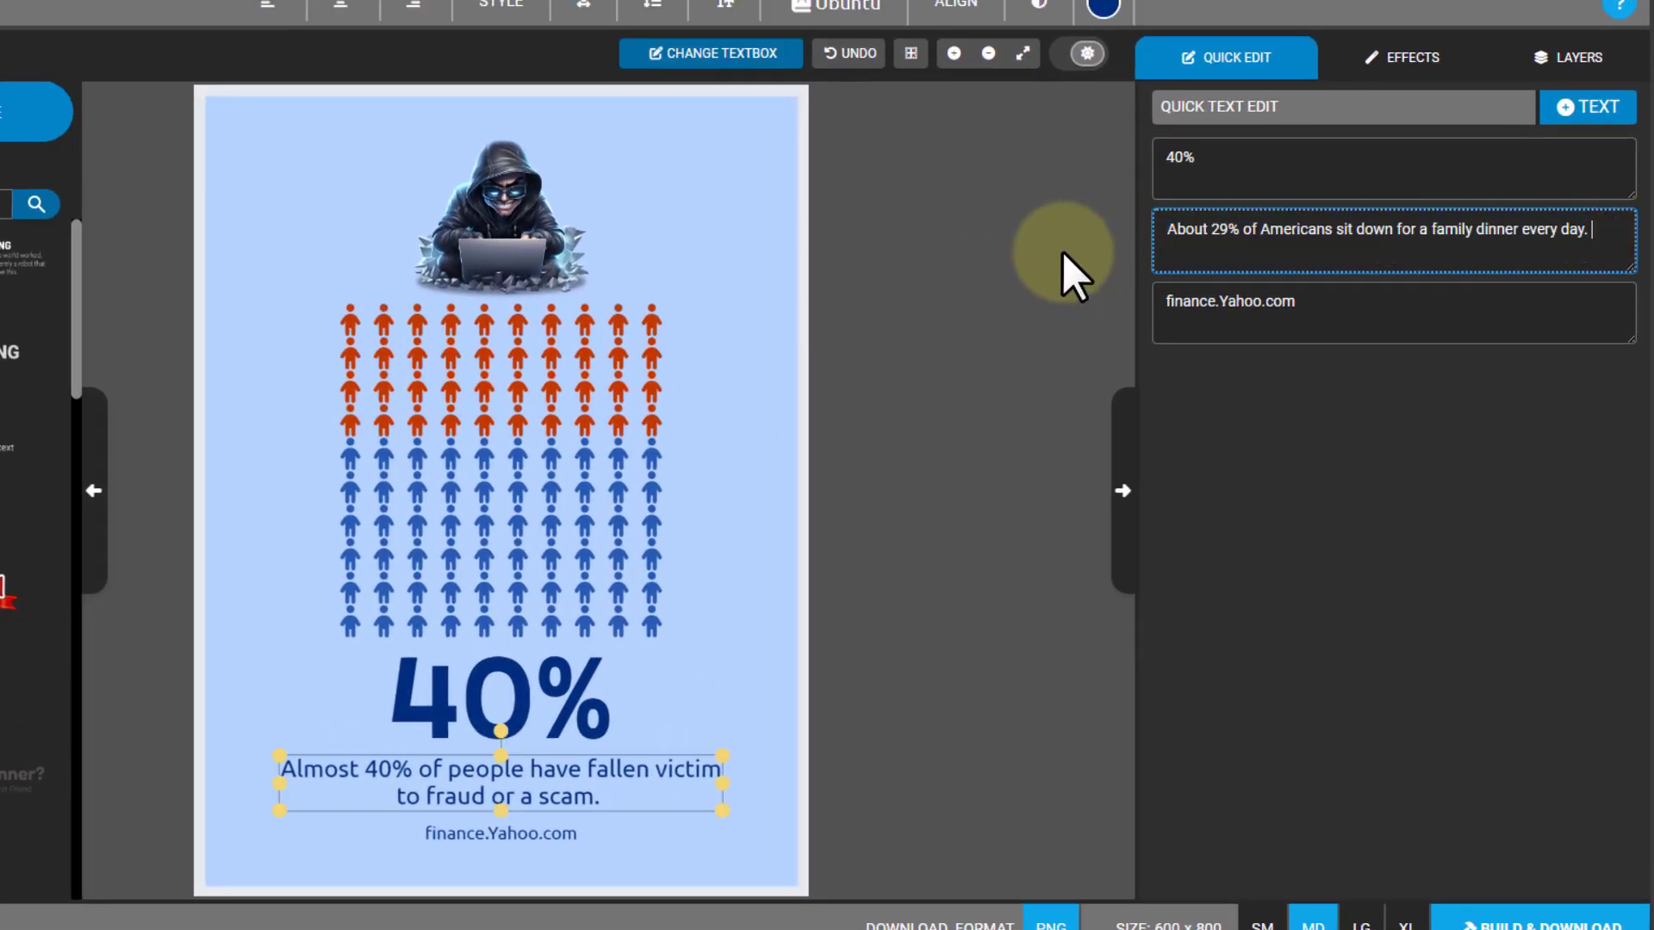
Replace the source line below the sentence with "(Harvard Graduate School of Education)".
click(1283, 300)
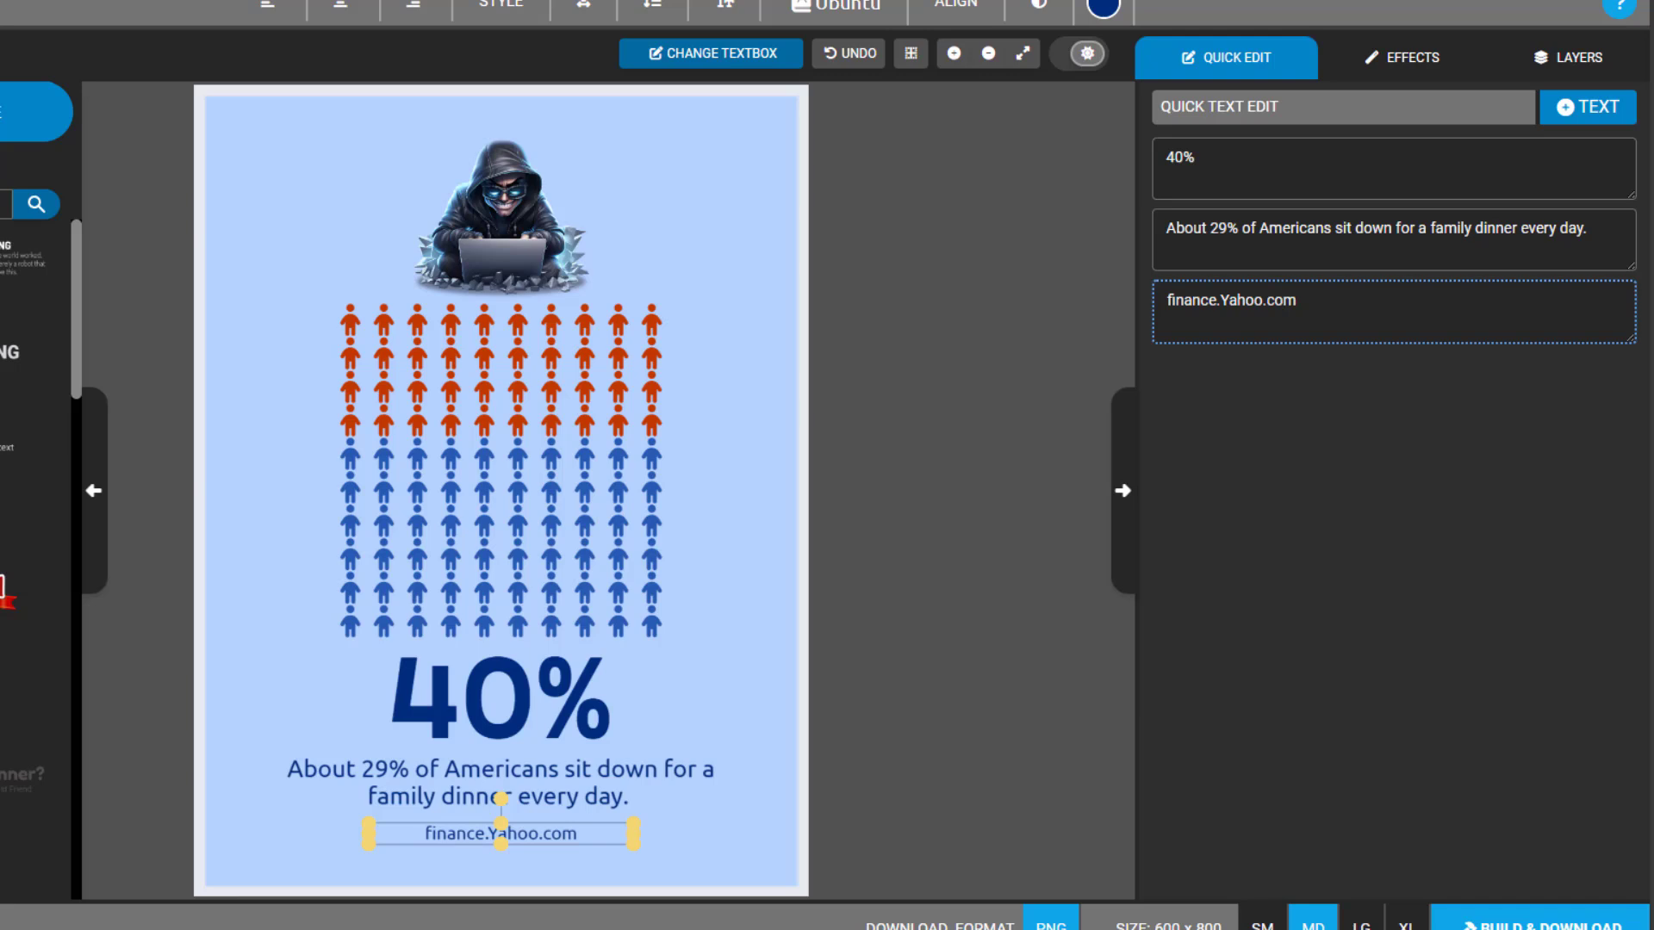
click(1404, 297)
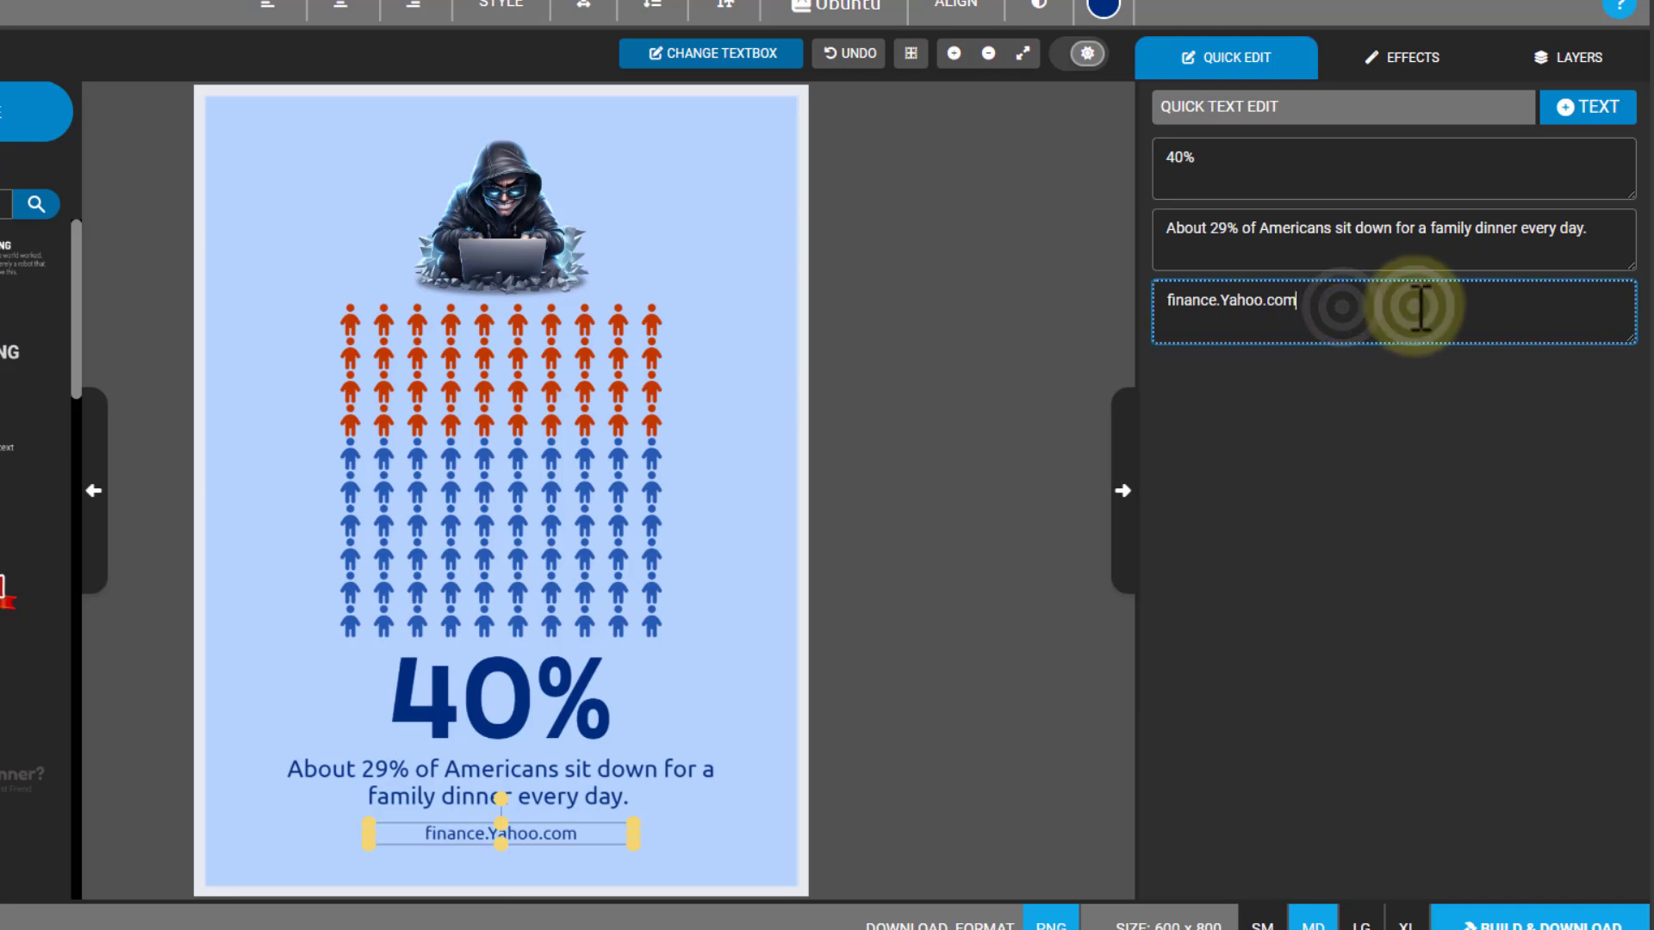
key(ctrl+a)
text((Harvard Graduate School of Education))
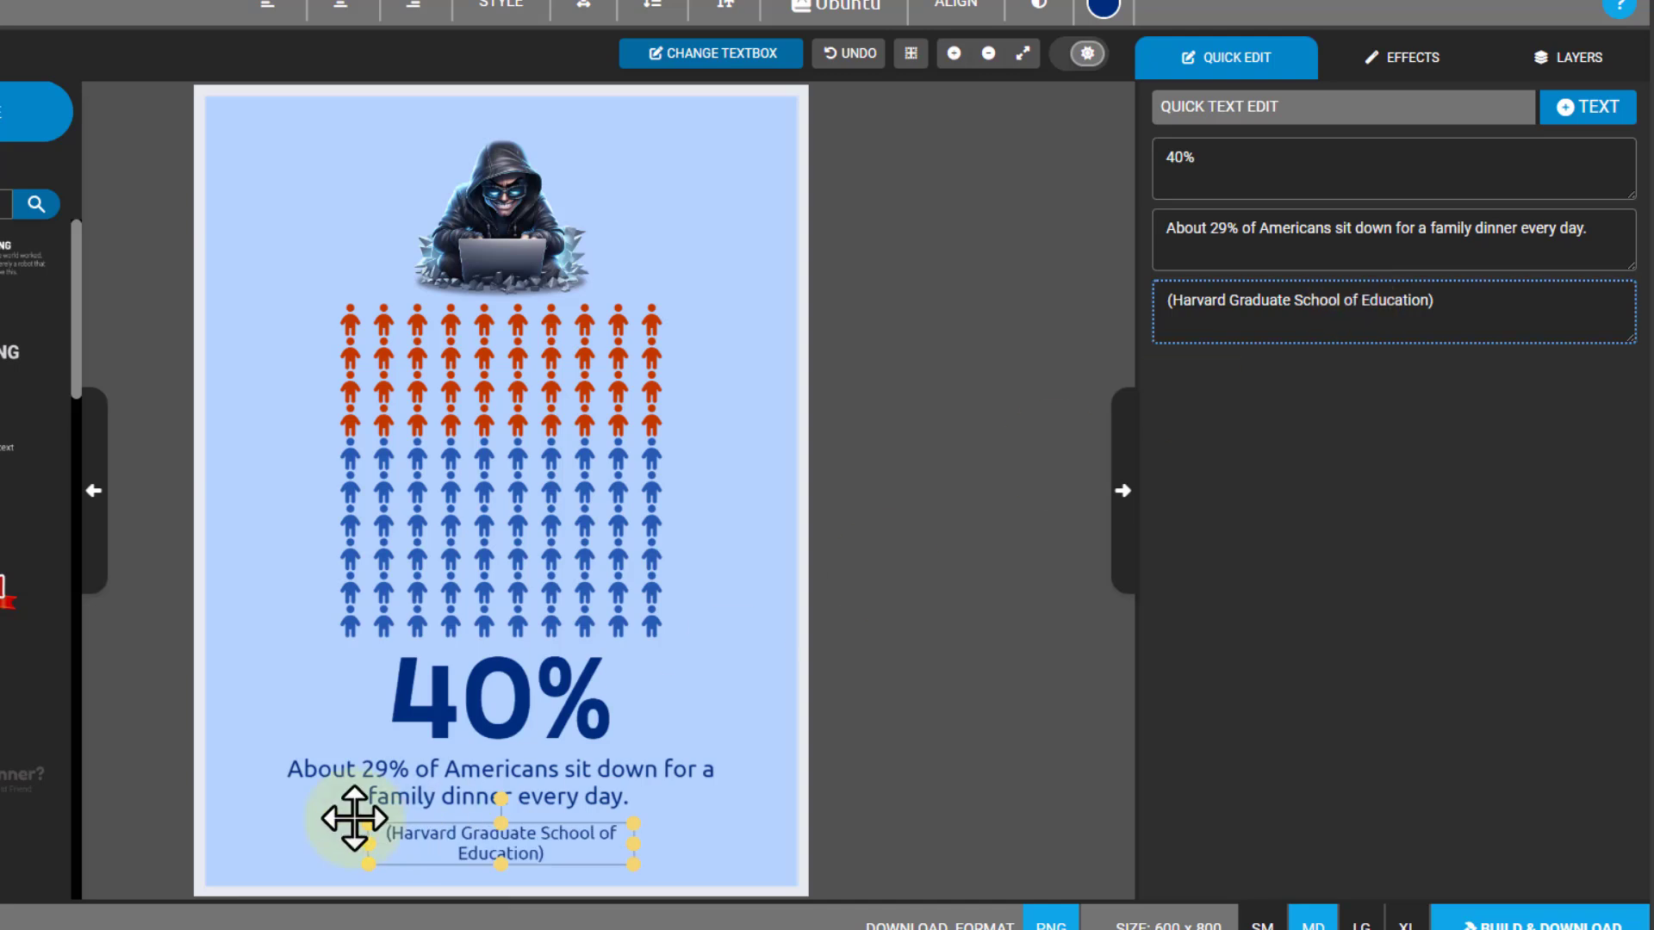
Change the large percentage heading under the pictograph to 29%.
click(475, 704)
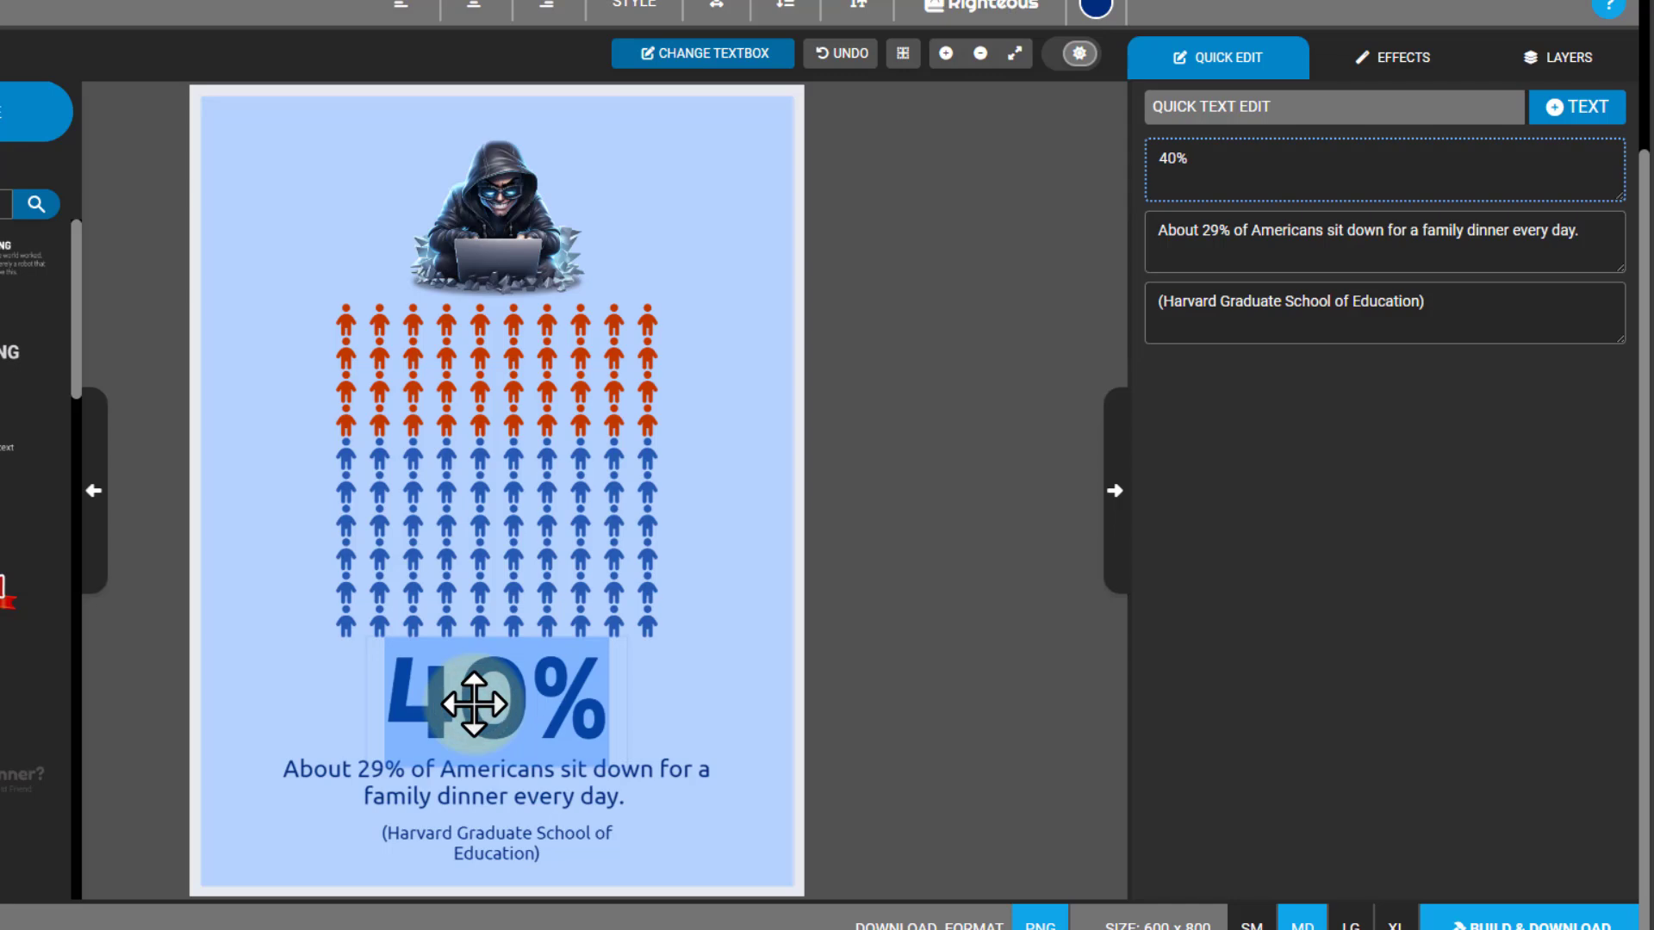
text(29%)
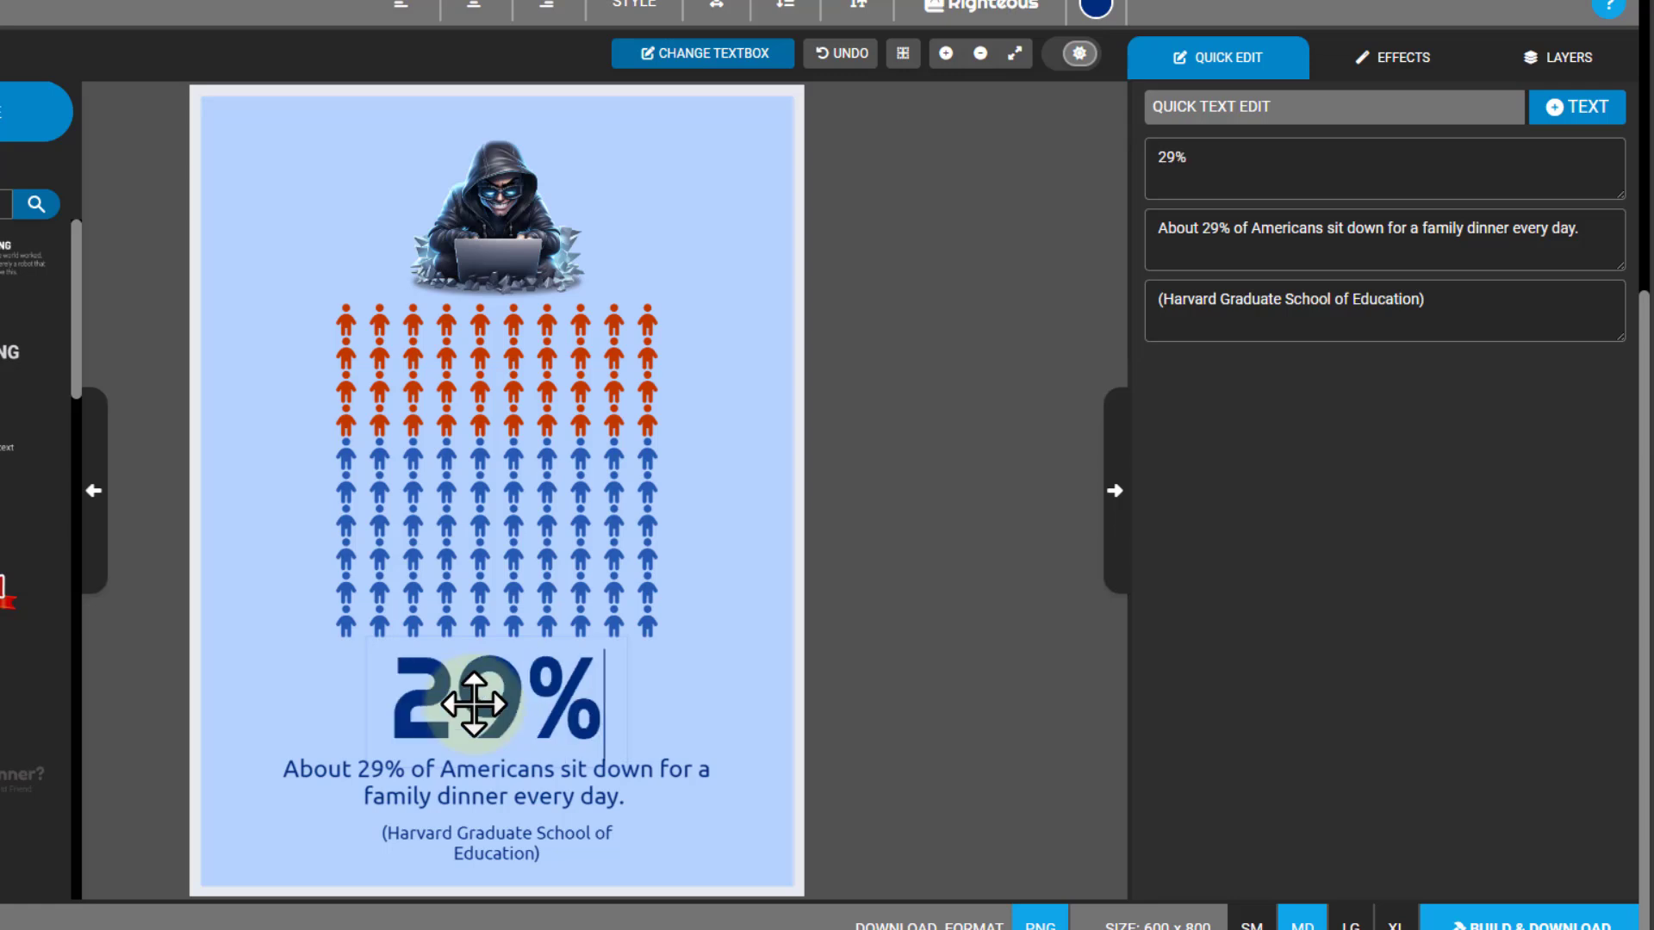
click(685, 648)
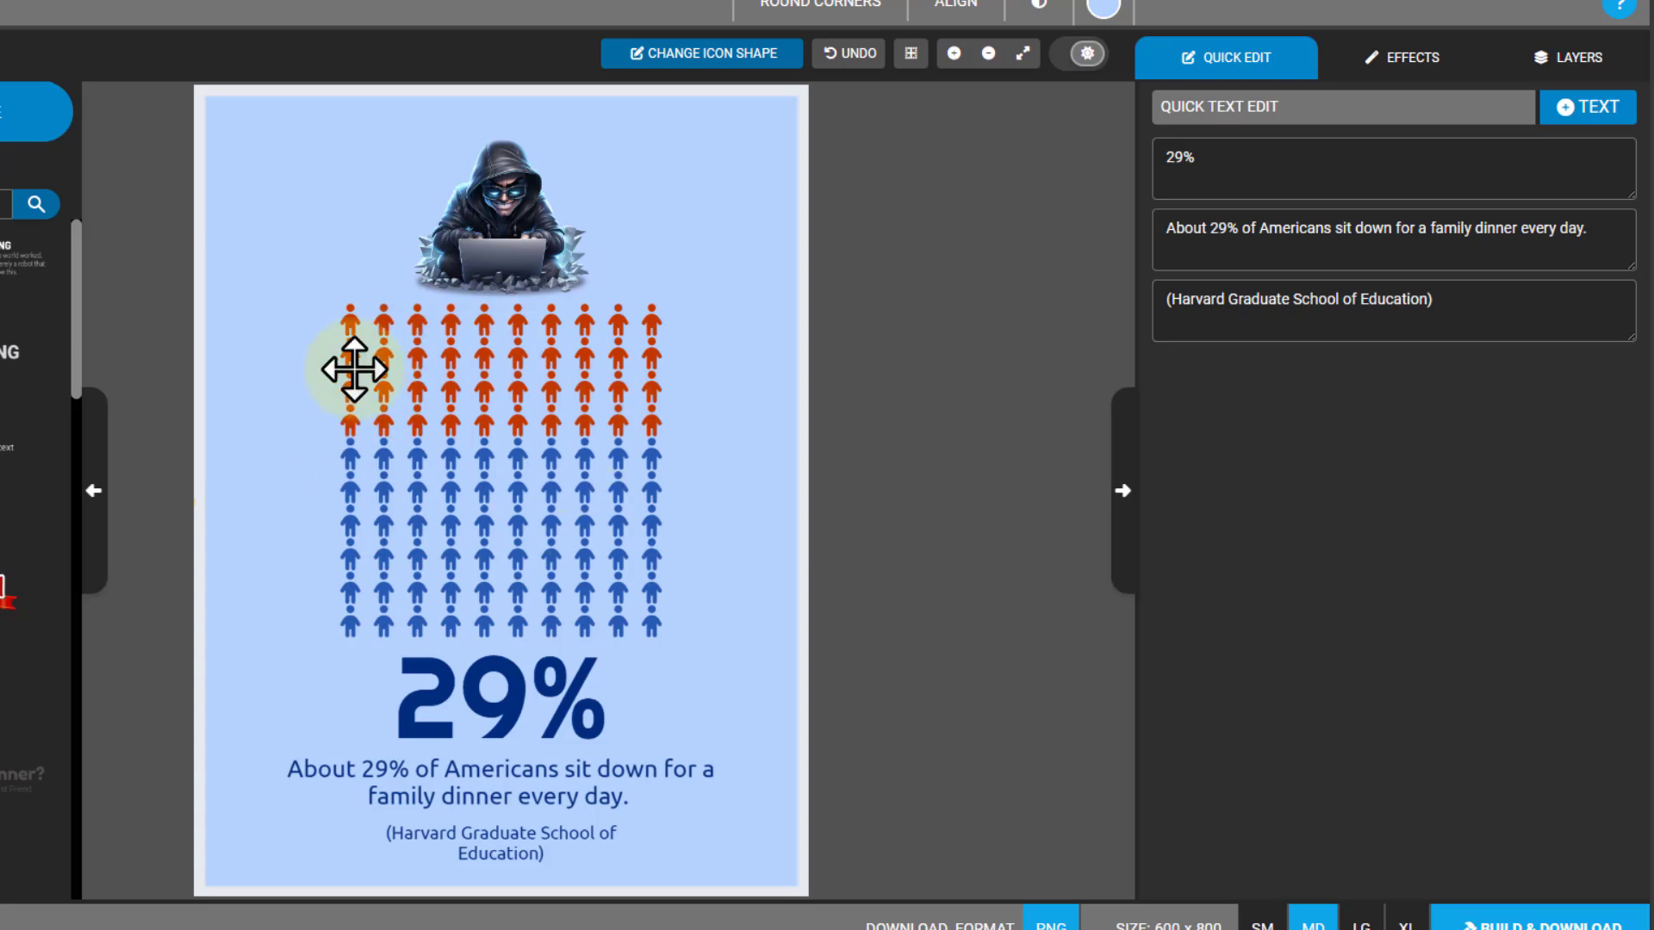
Edit the pictograph and replace its orange person symbol with the single-colour slatted chair icon found by searching "chair".
click(518, 387)
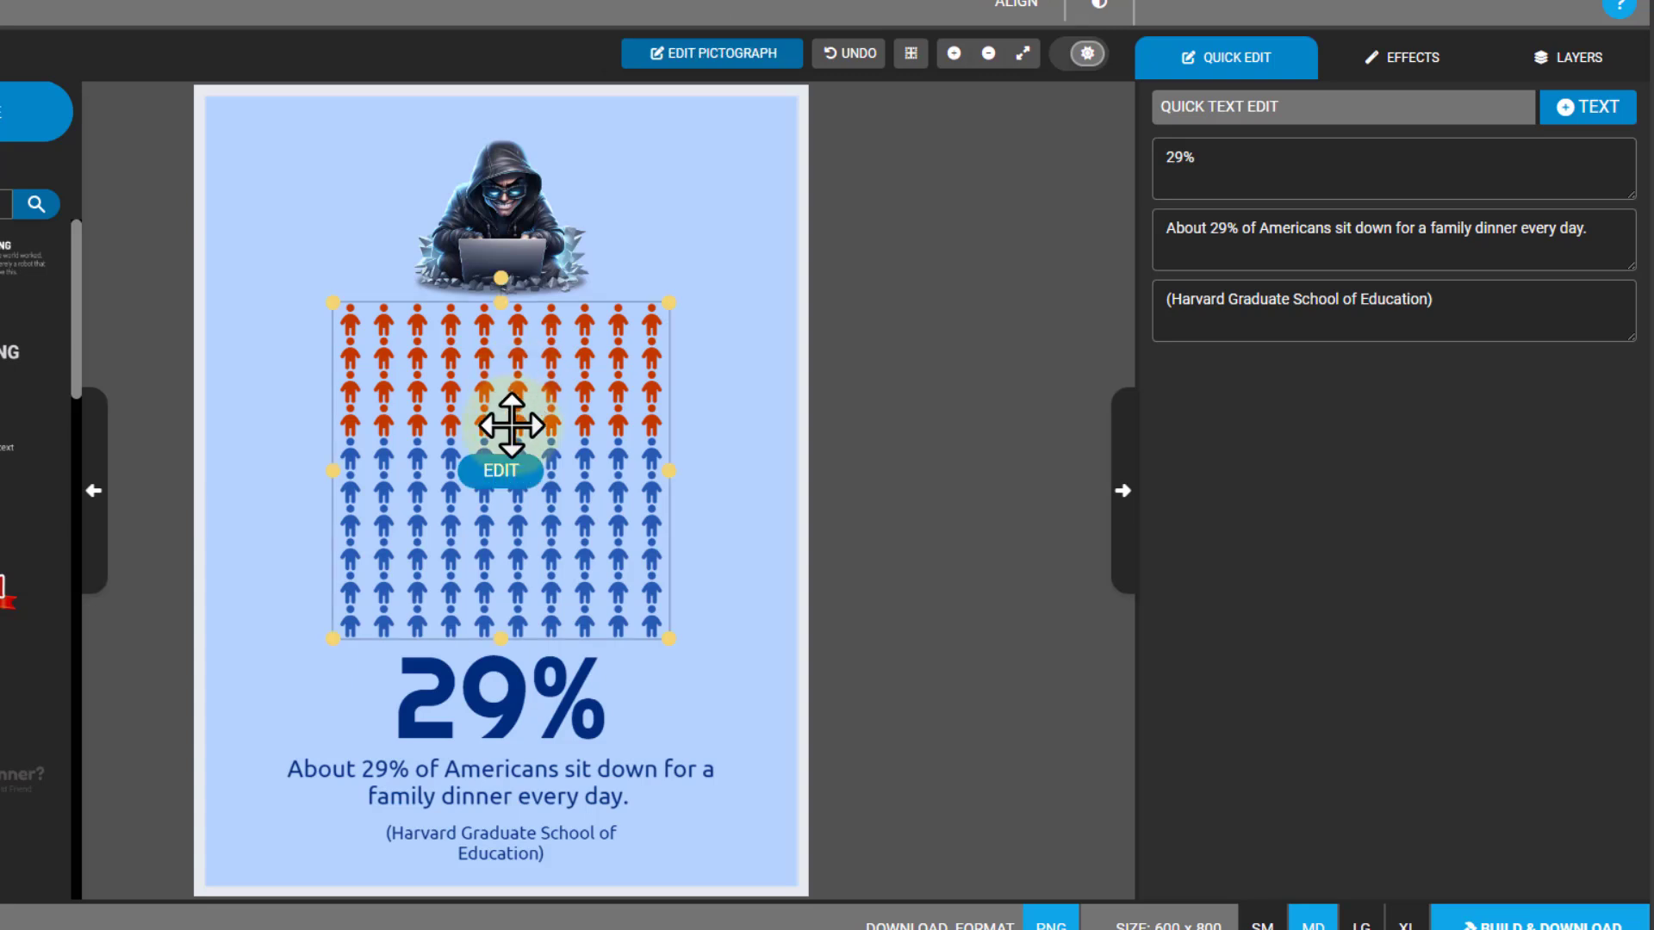
click(492, 471)
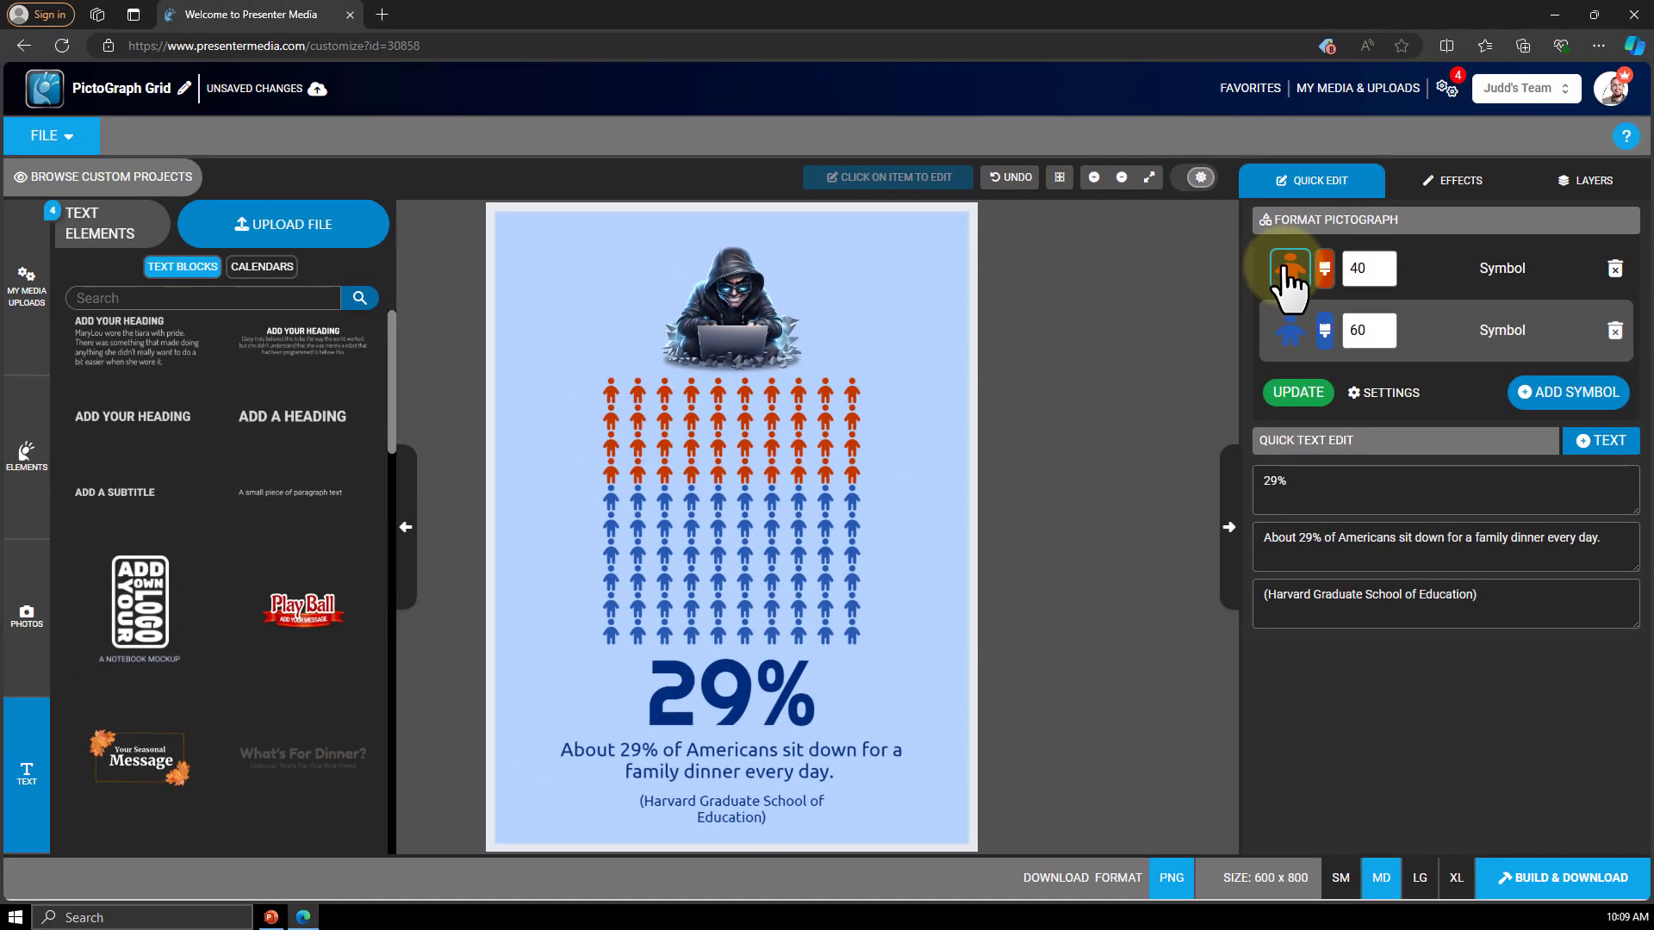
click(1286, 270)
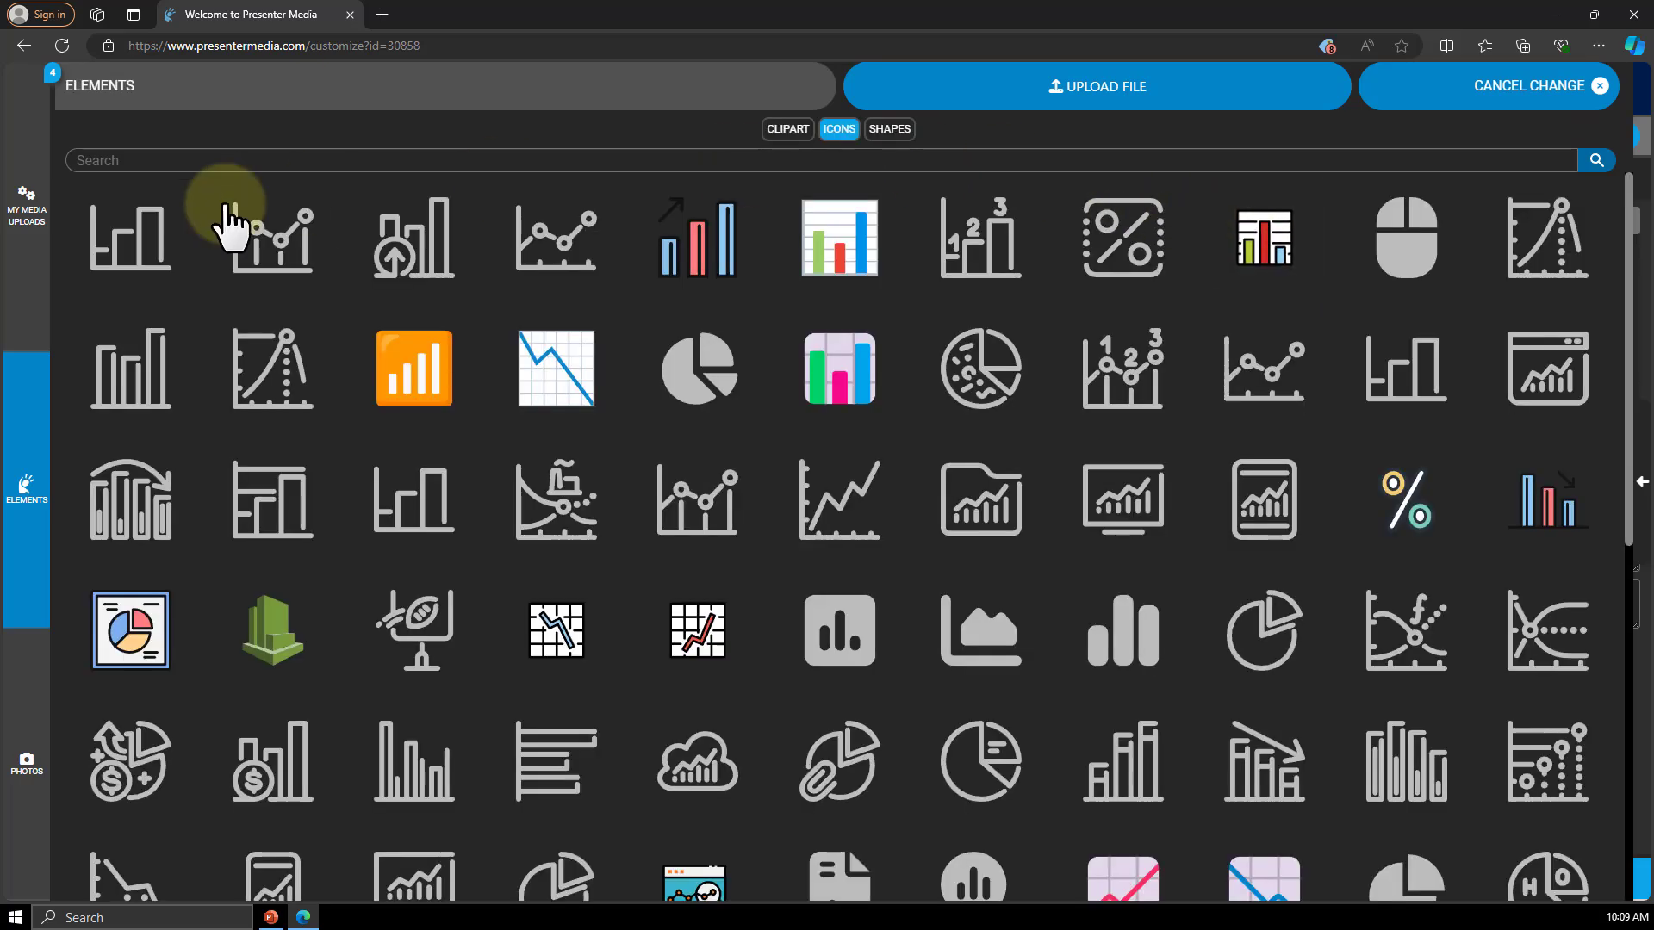
click(283, 163)
text(c)
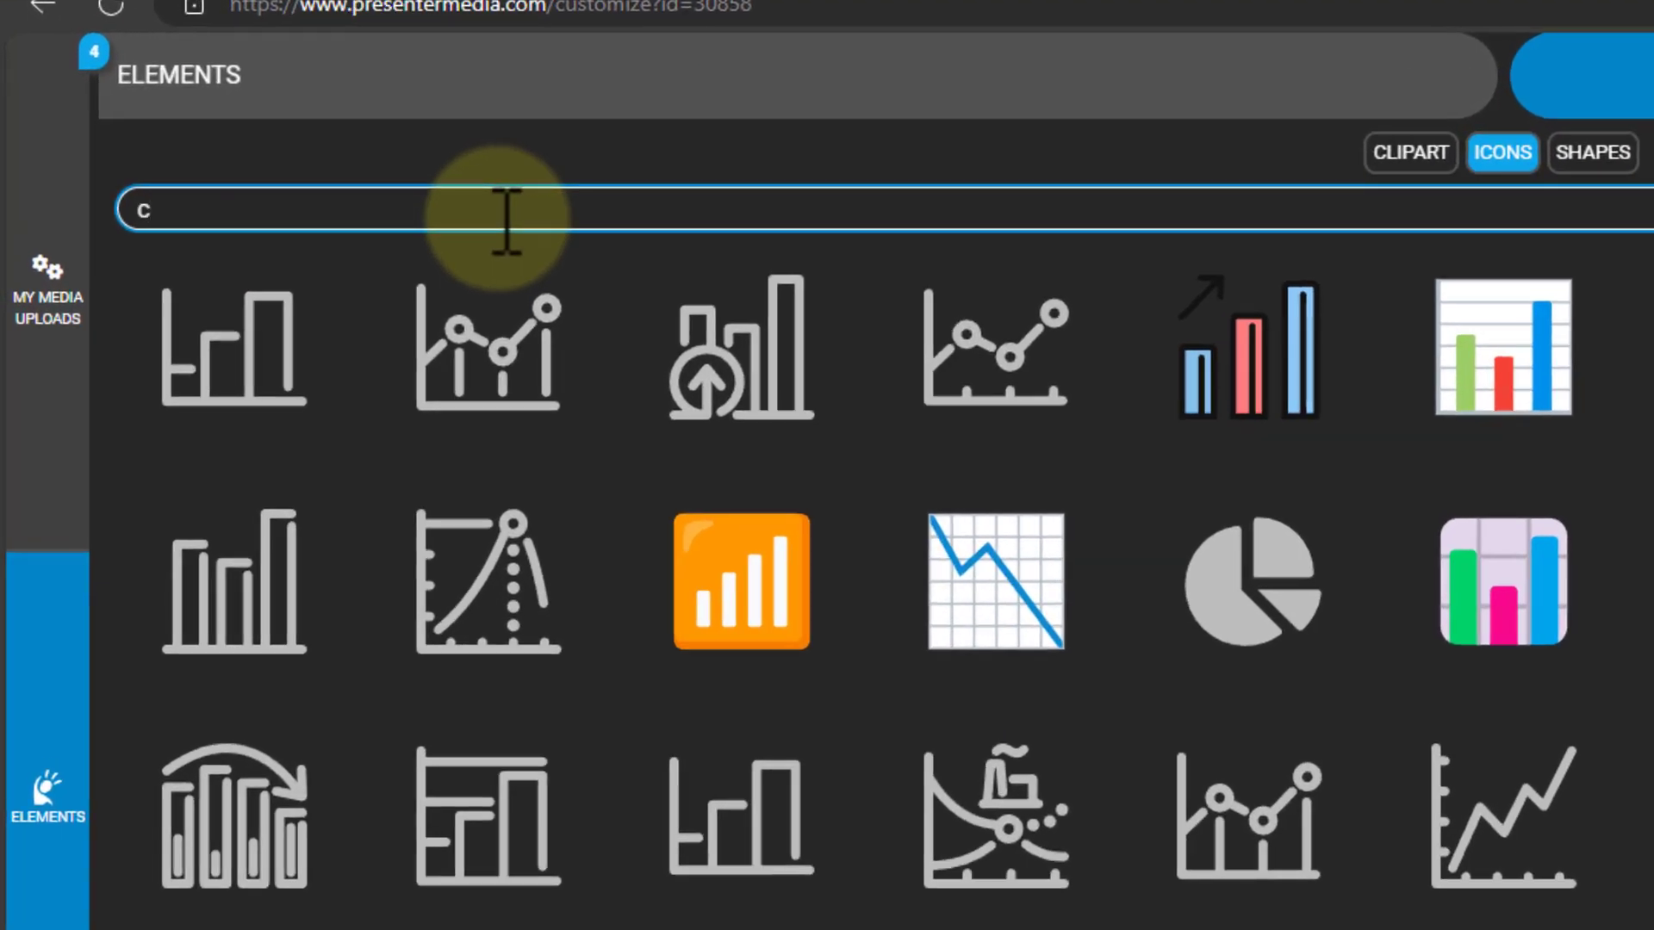
text(hair)
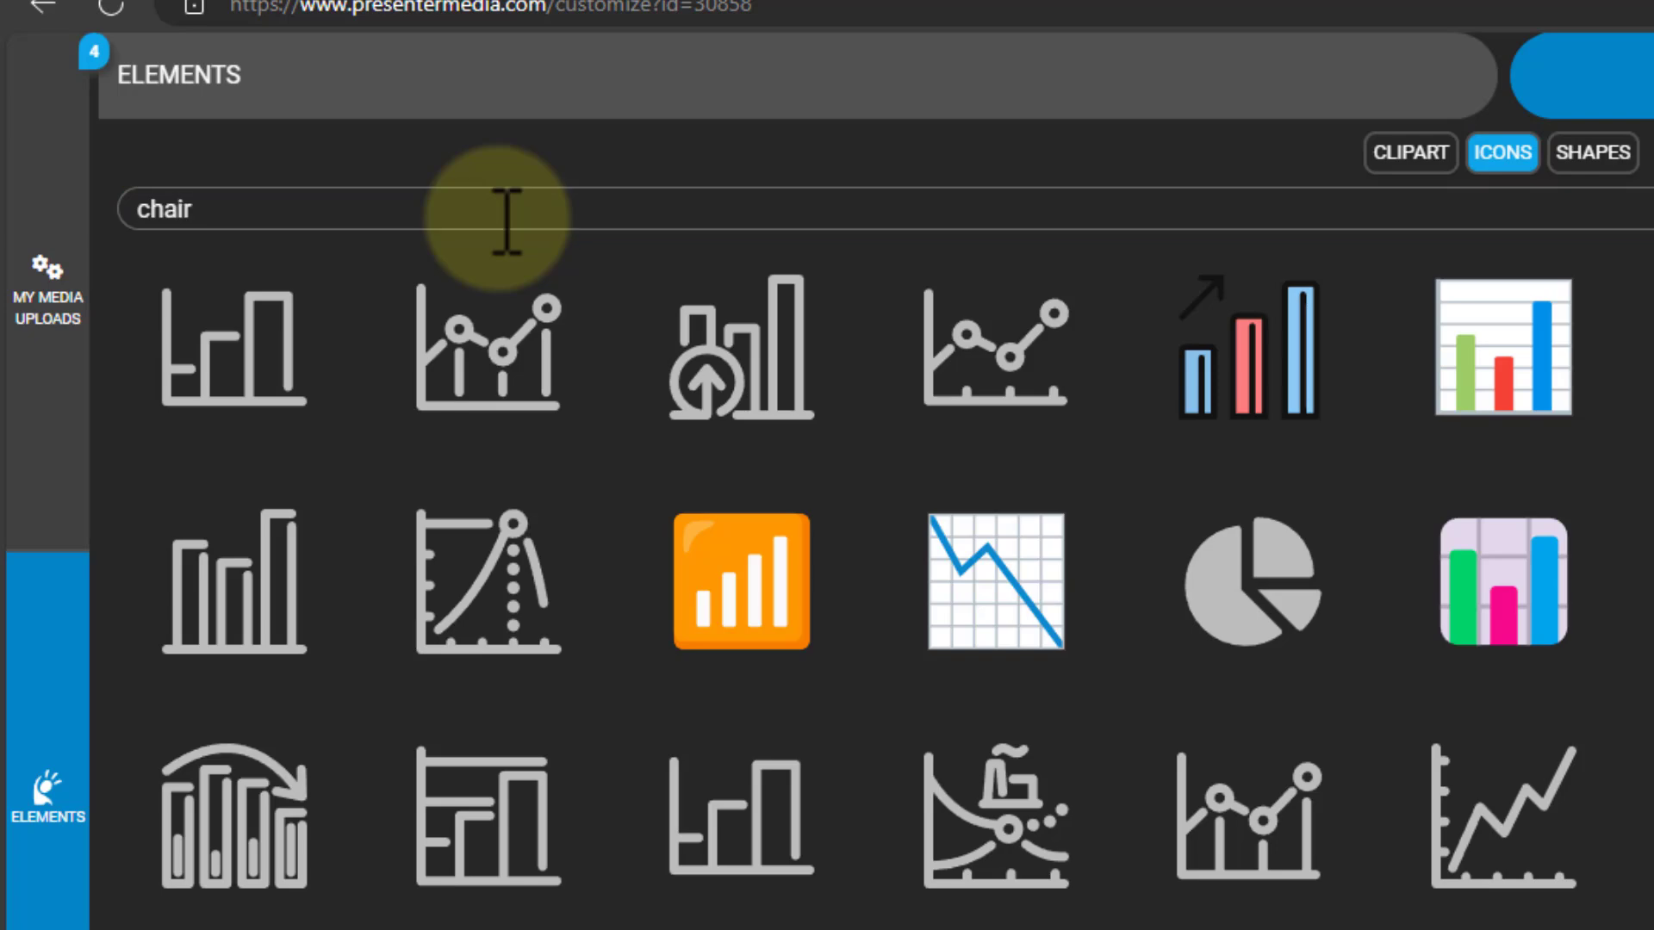
click(517, 425)
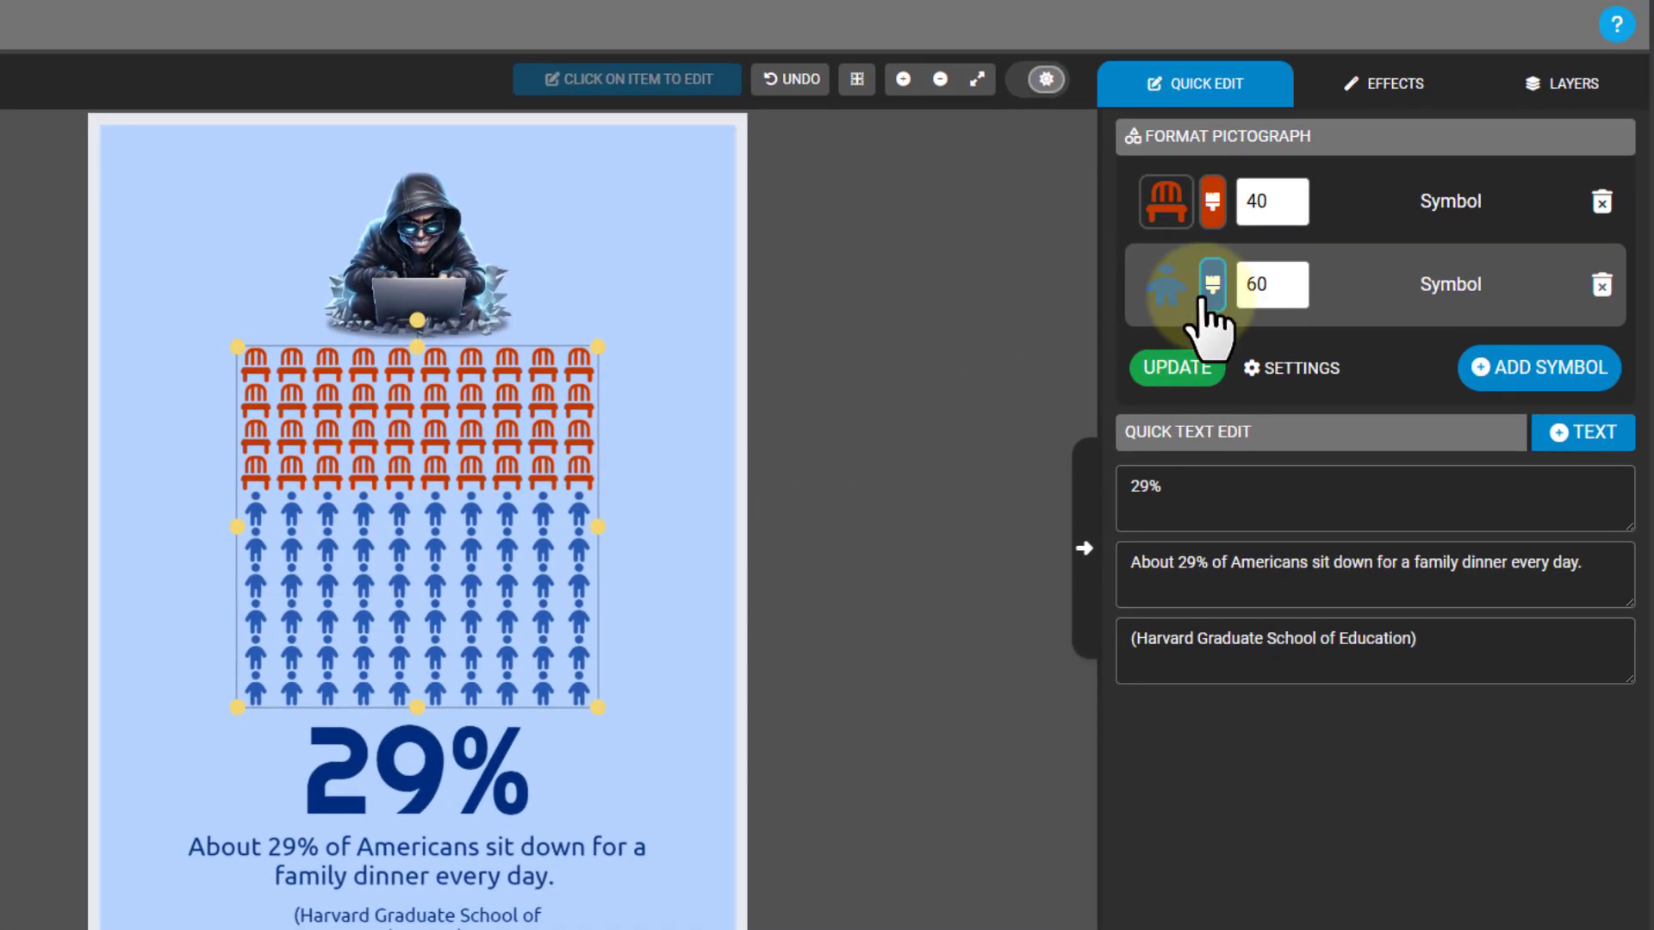
Replace the pictograph's blue person symbol with a single-colour running figure icon found by searching "run".
click(1190, 297)
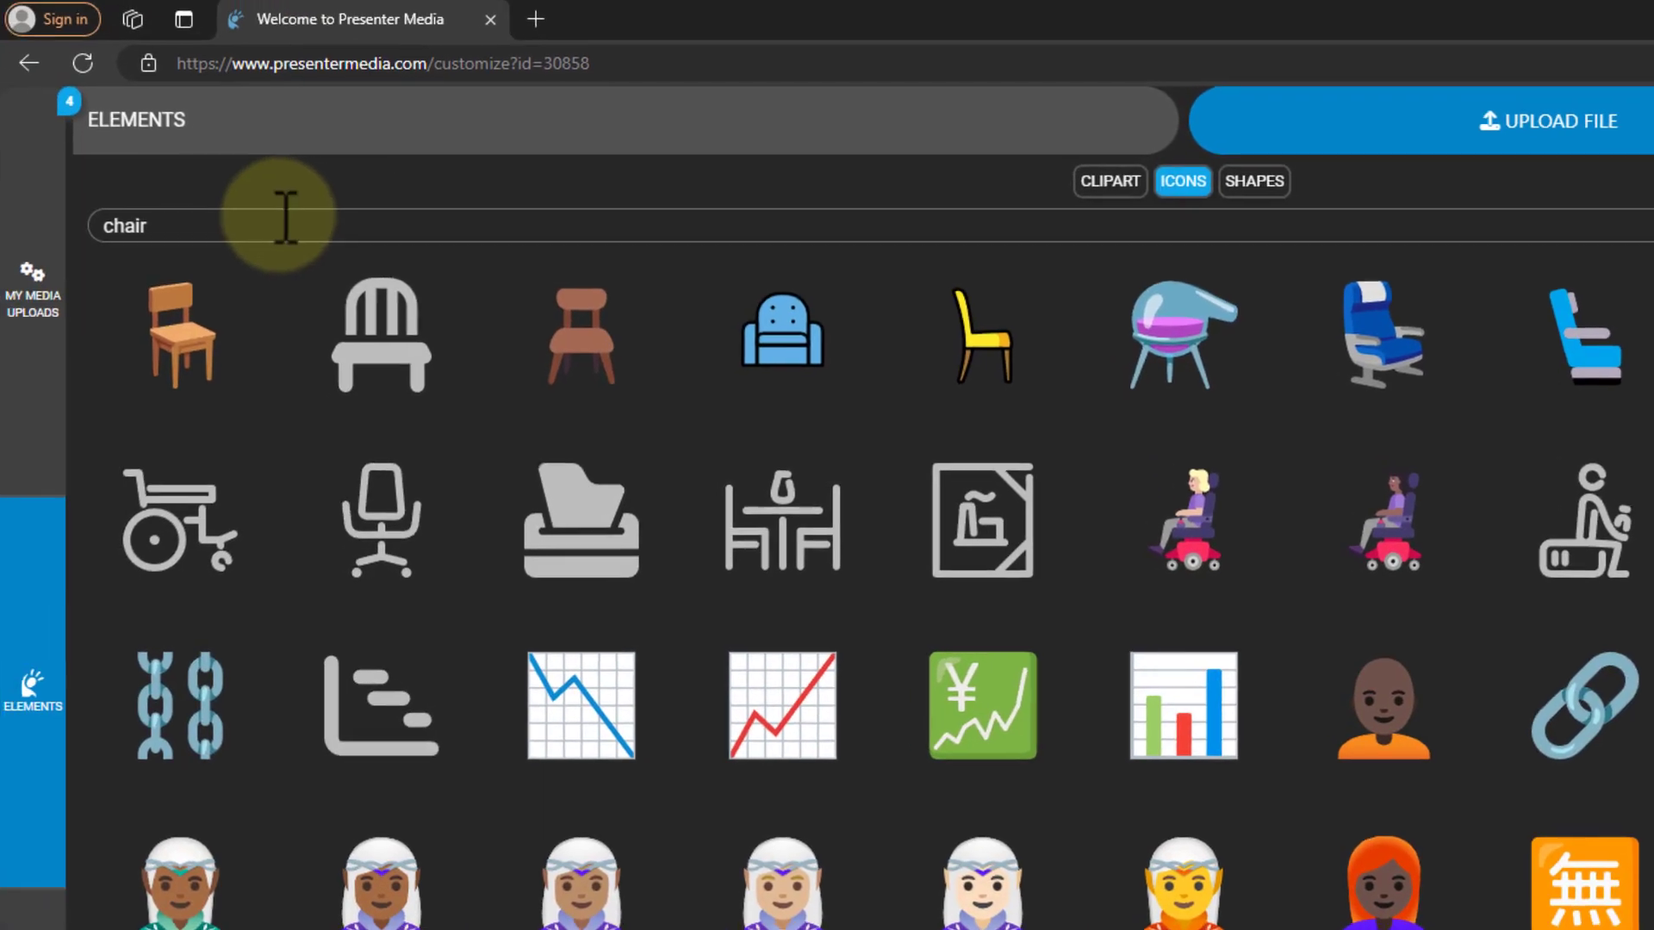
drag(285, 217, 71, 217)
key(BackSpace)
text(run)
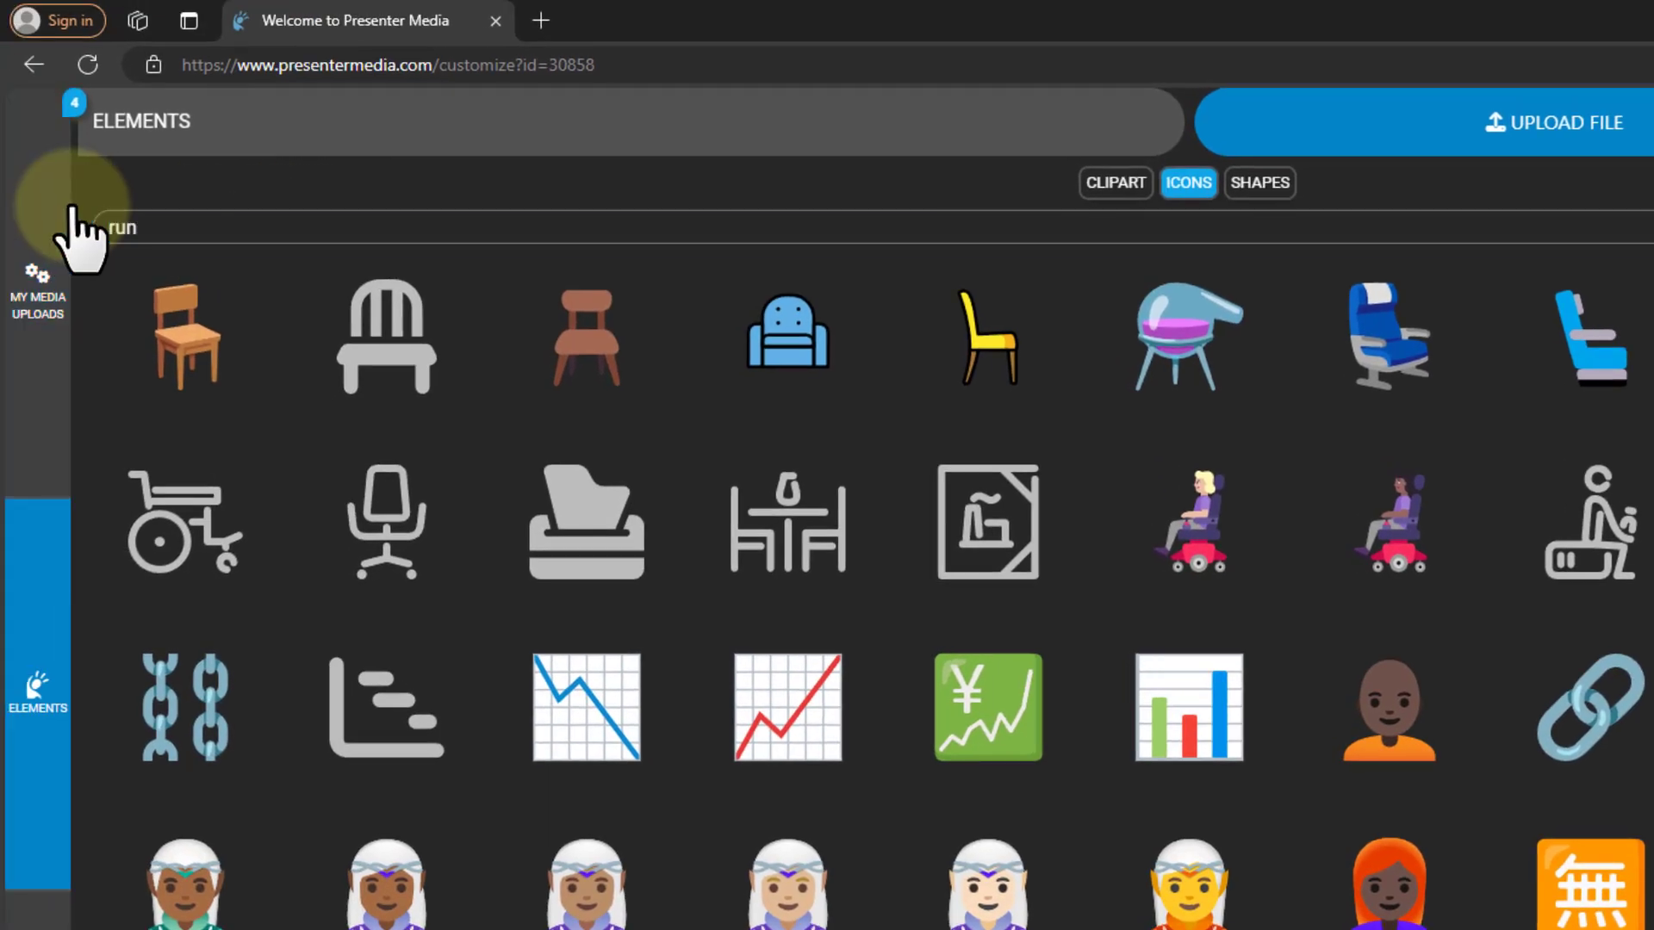
key(Return)
click(986, 530)
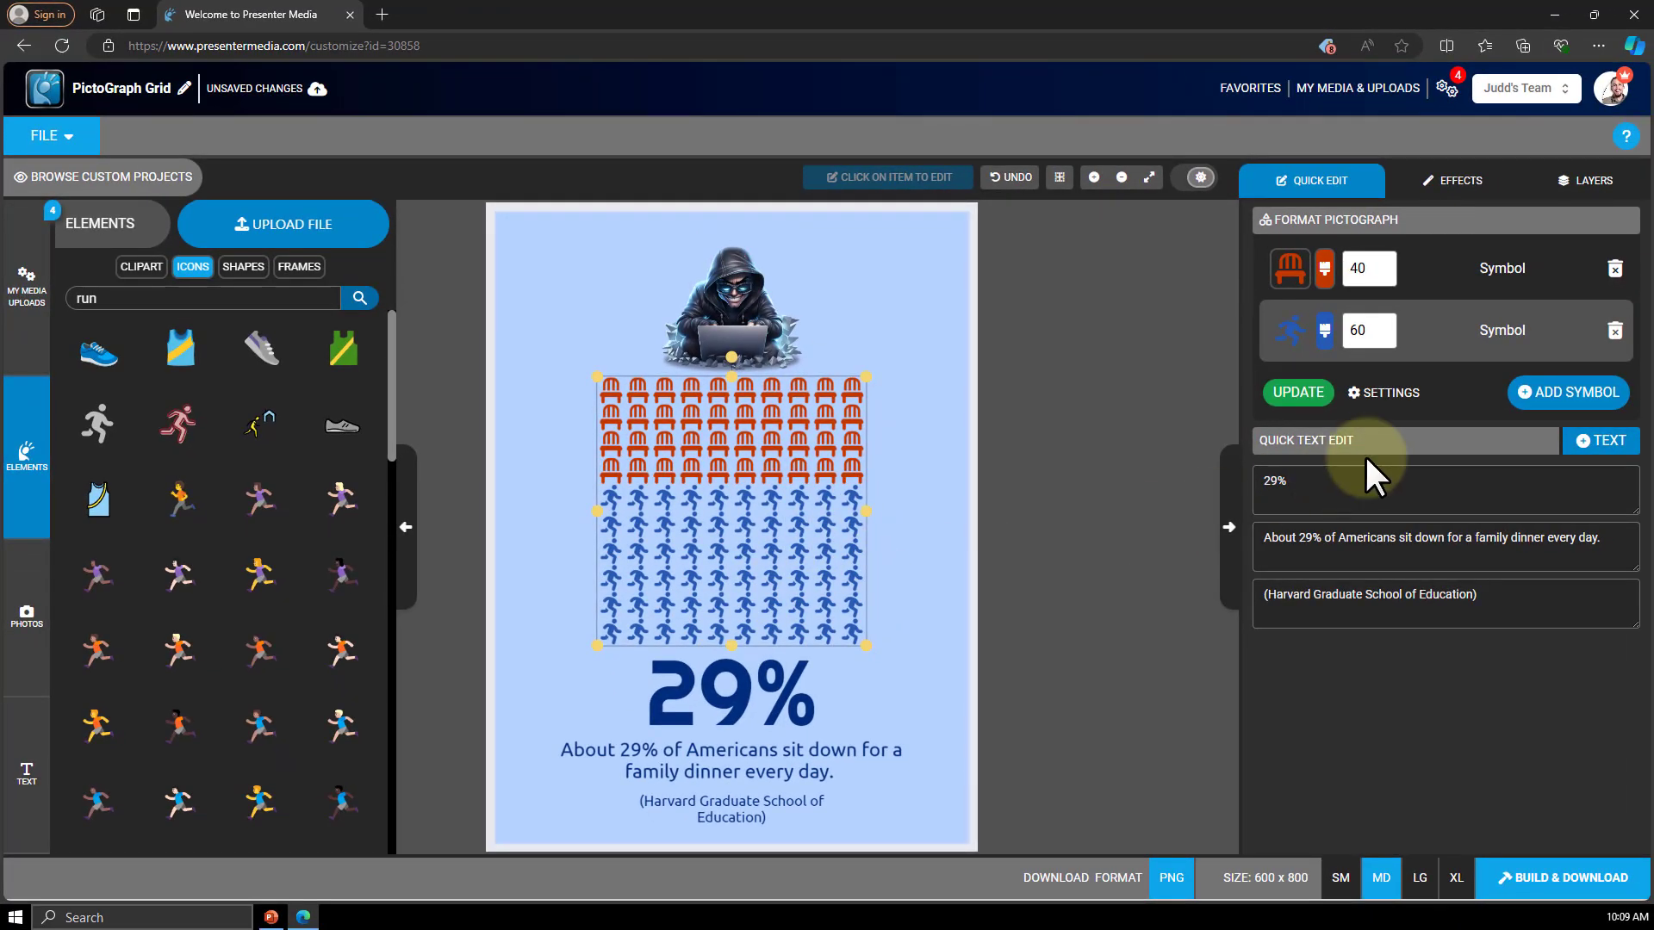
click(1291, 277)
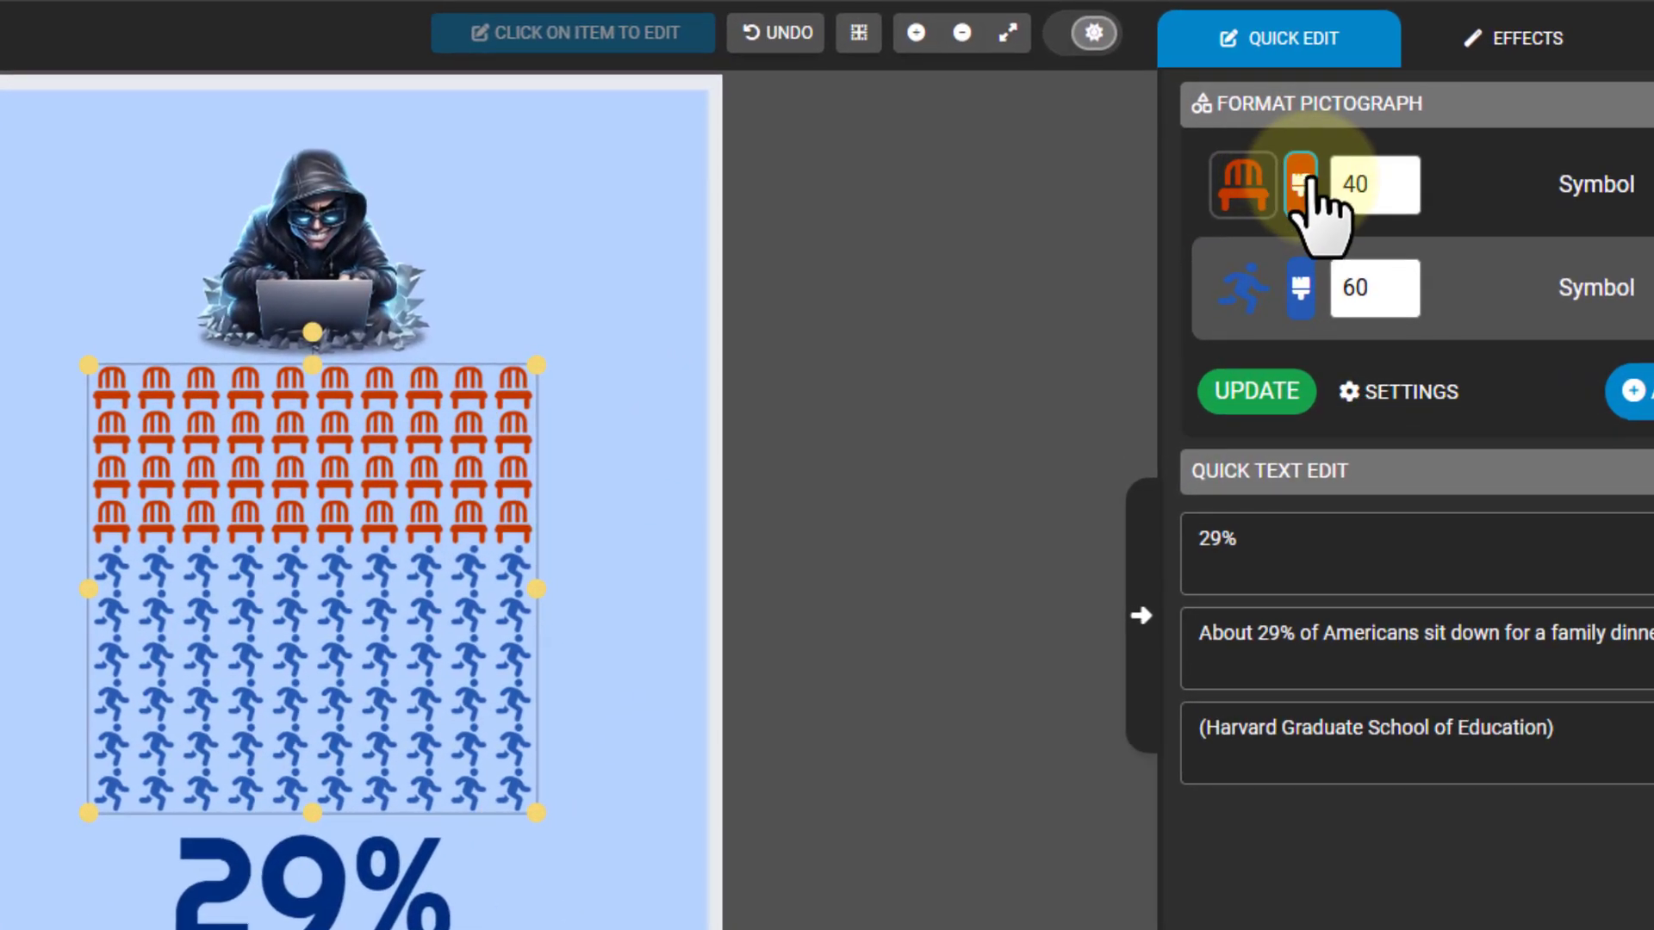
click(1301, 185)
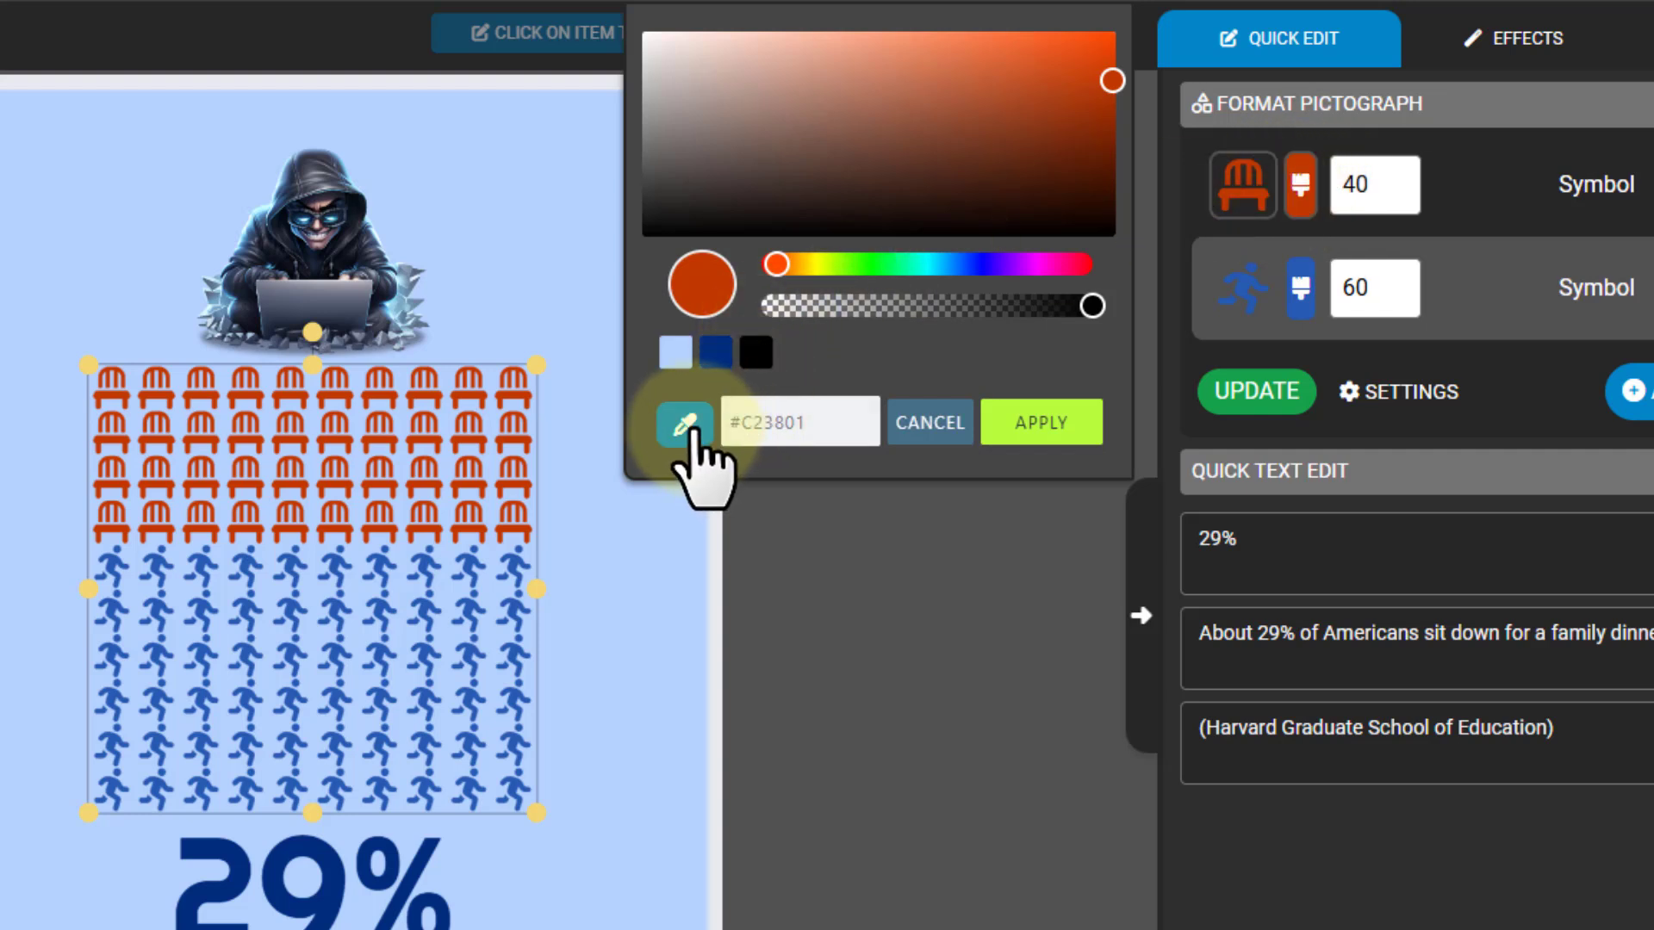
click(689, 426)
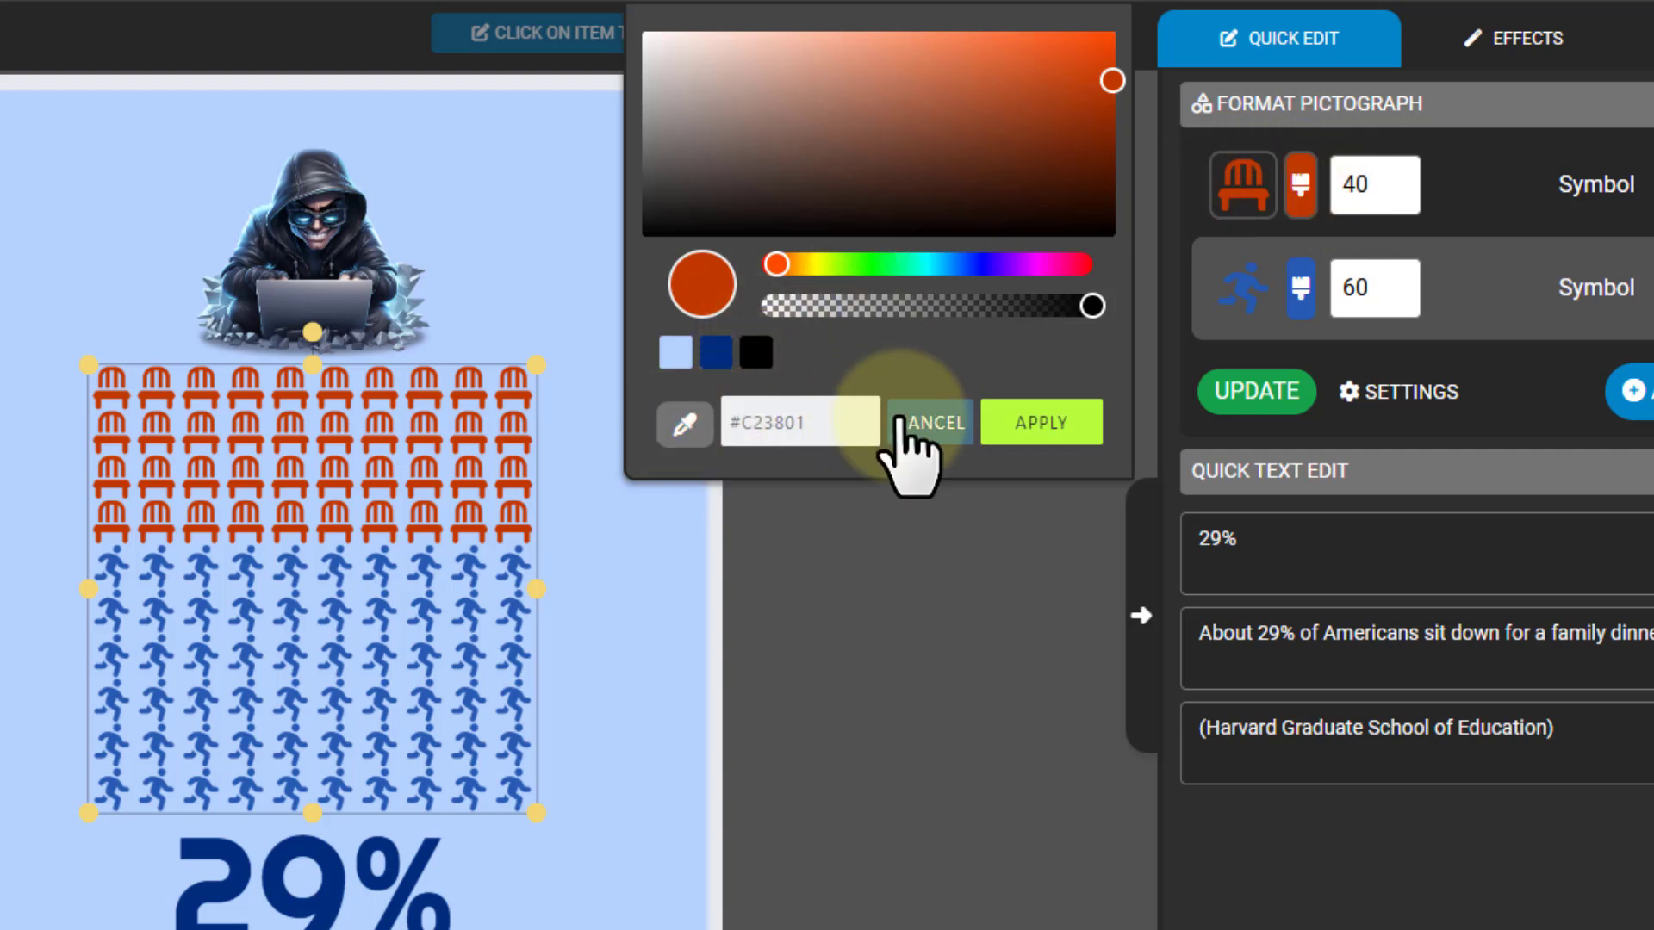
click(909, 405)
click(913, 413)
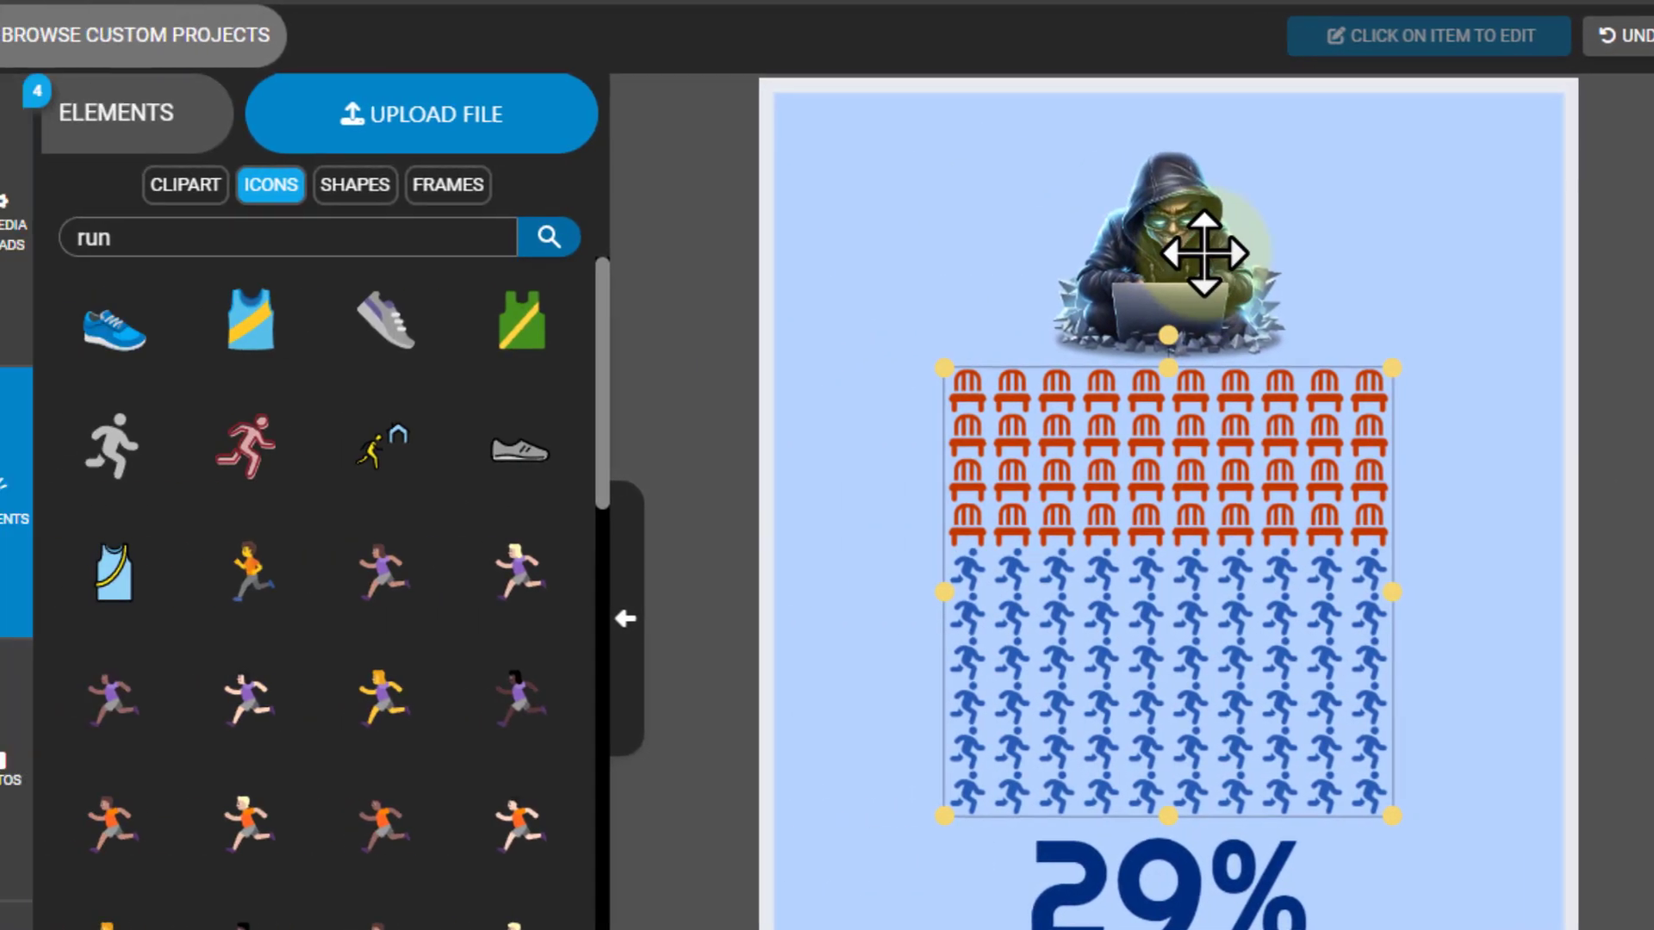
Search the clipart for "dinner" and replace the hacker image above the pictograph with the round plate of cooked food.
click(541, 255)
click(146, 538)
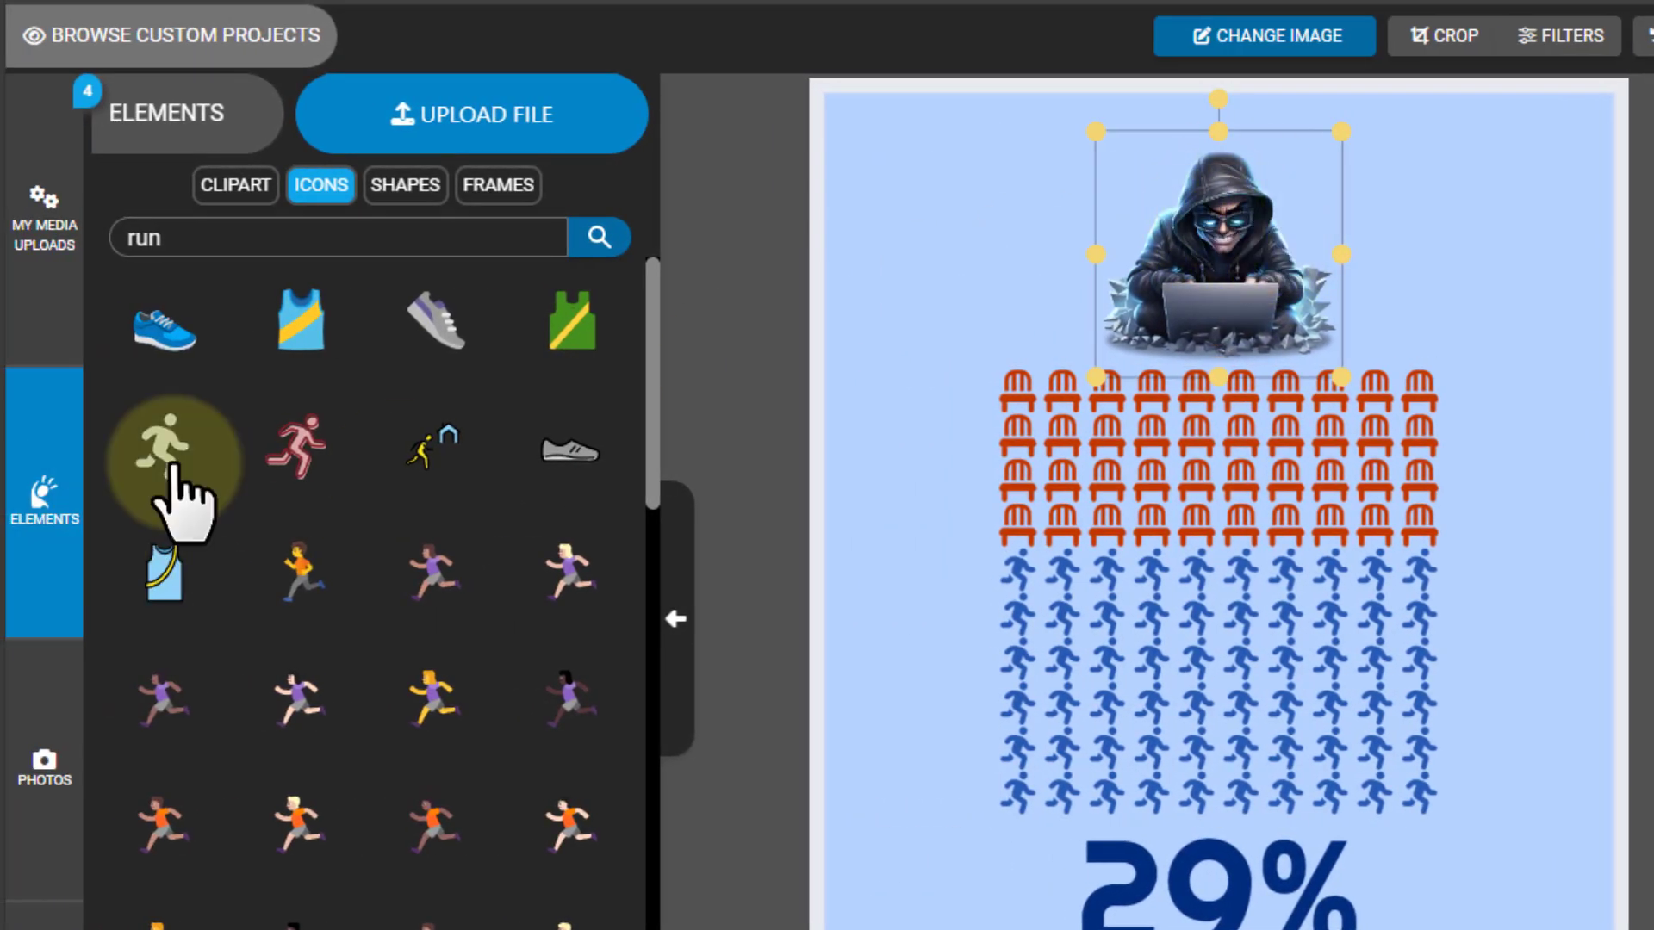
click(17, 500)
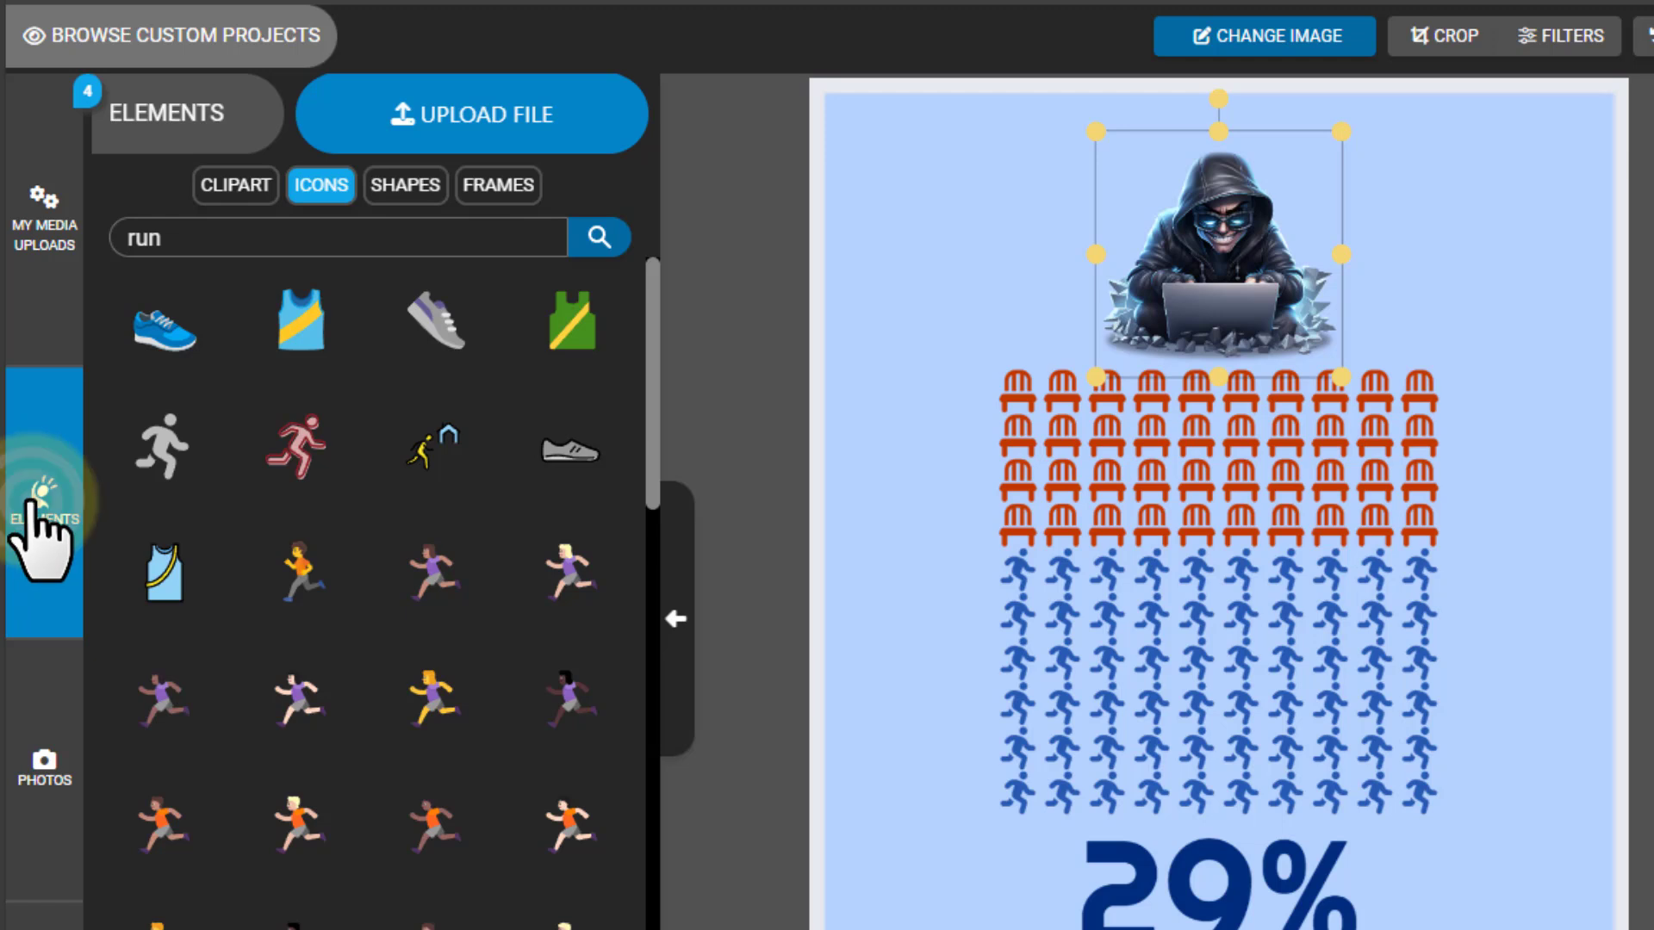
click(154, 241)
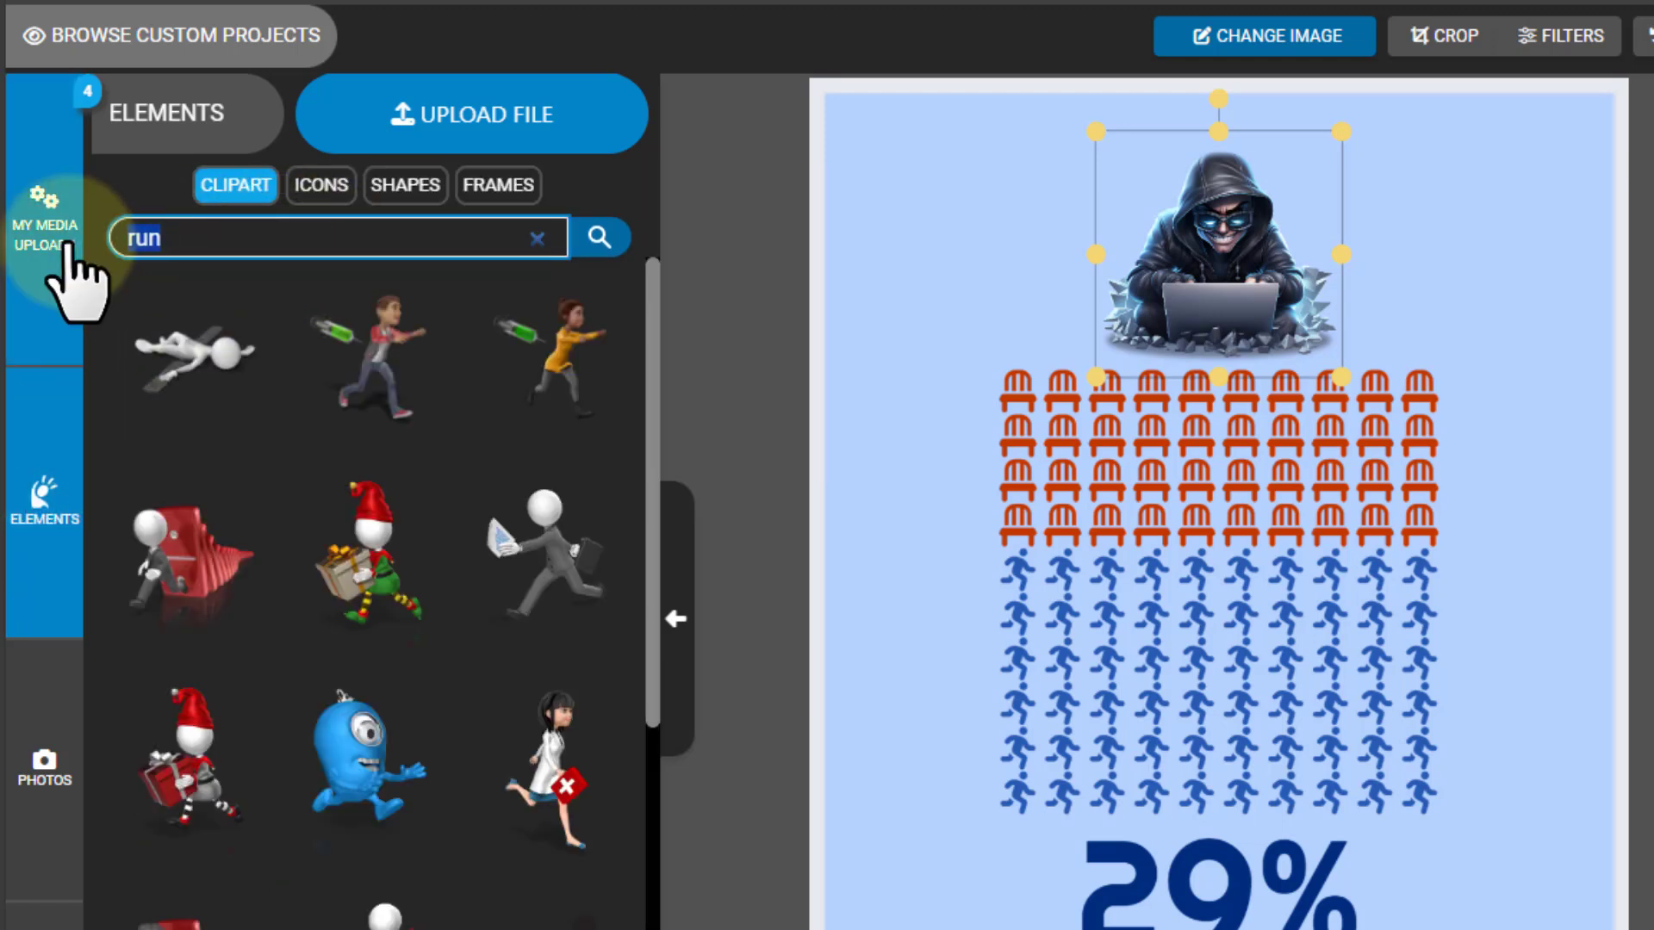
key(ctrl+a)
text(dinner)
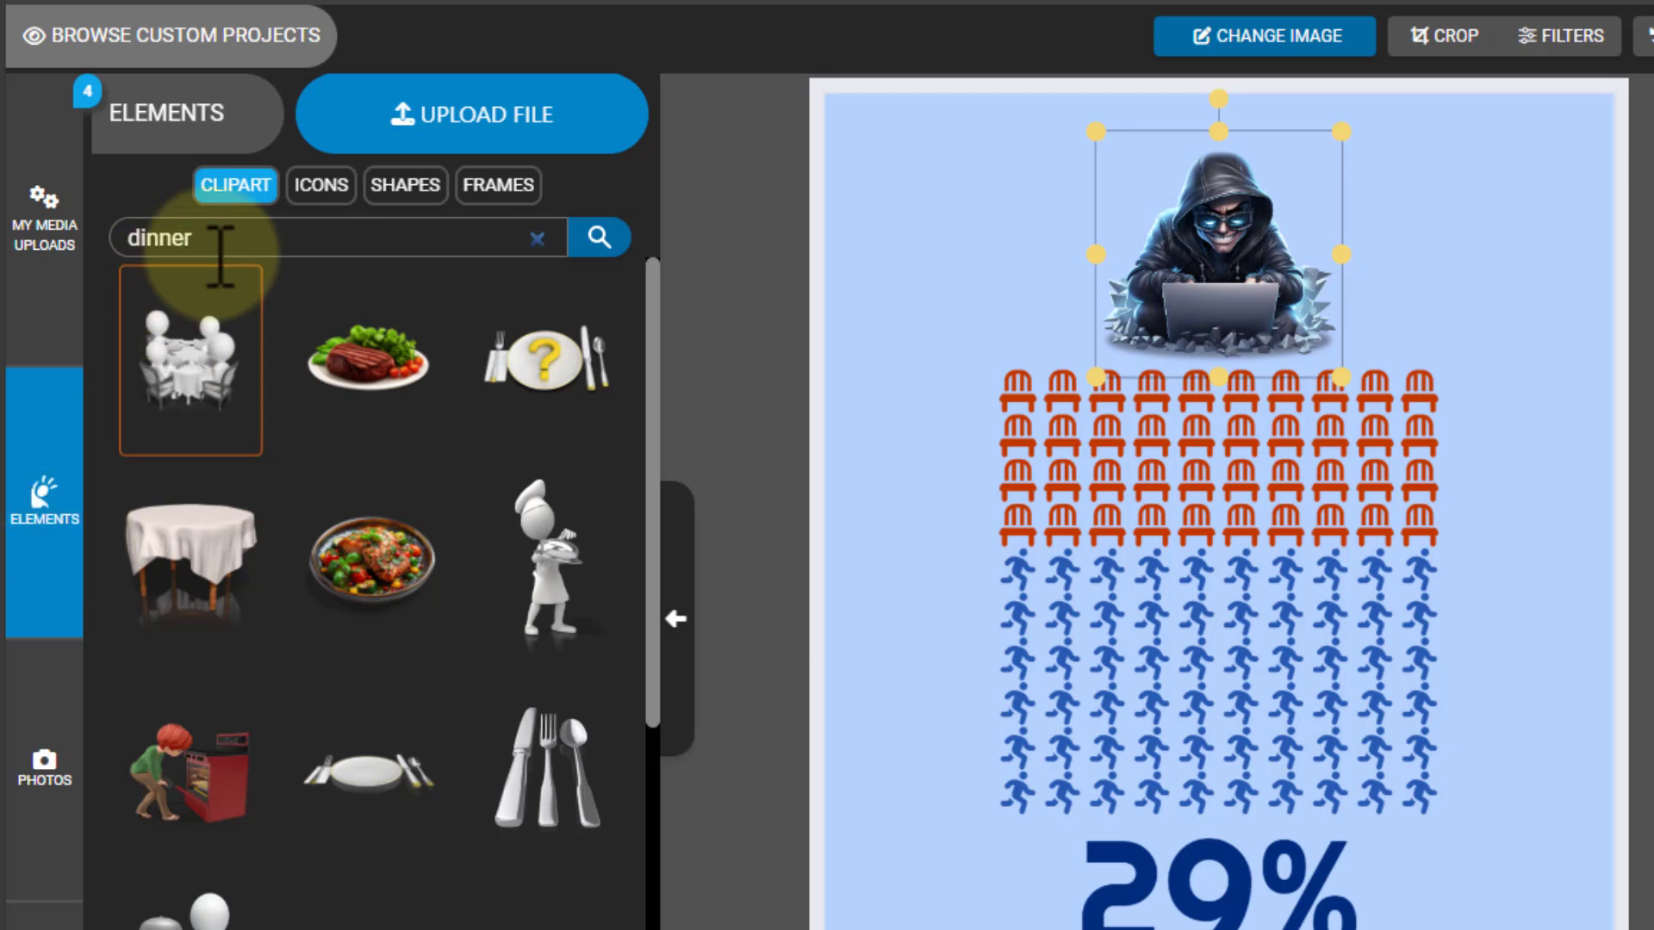
drag(347, 569, 1218, 276)
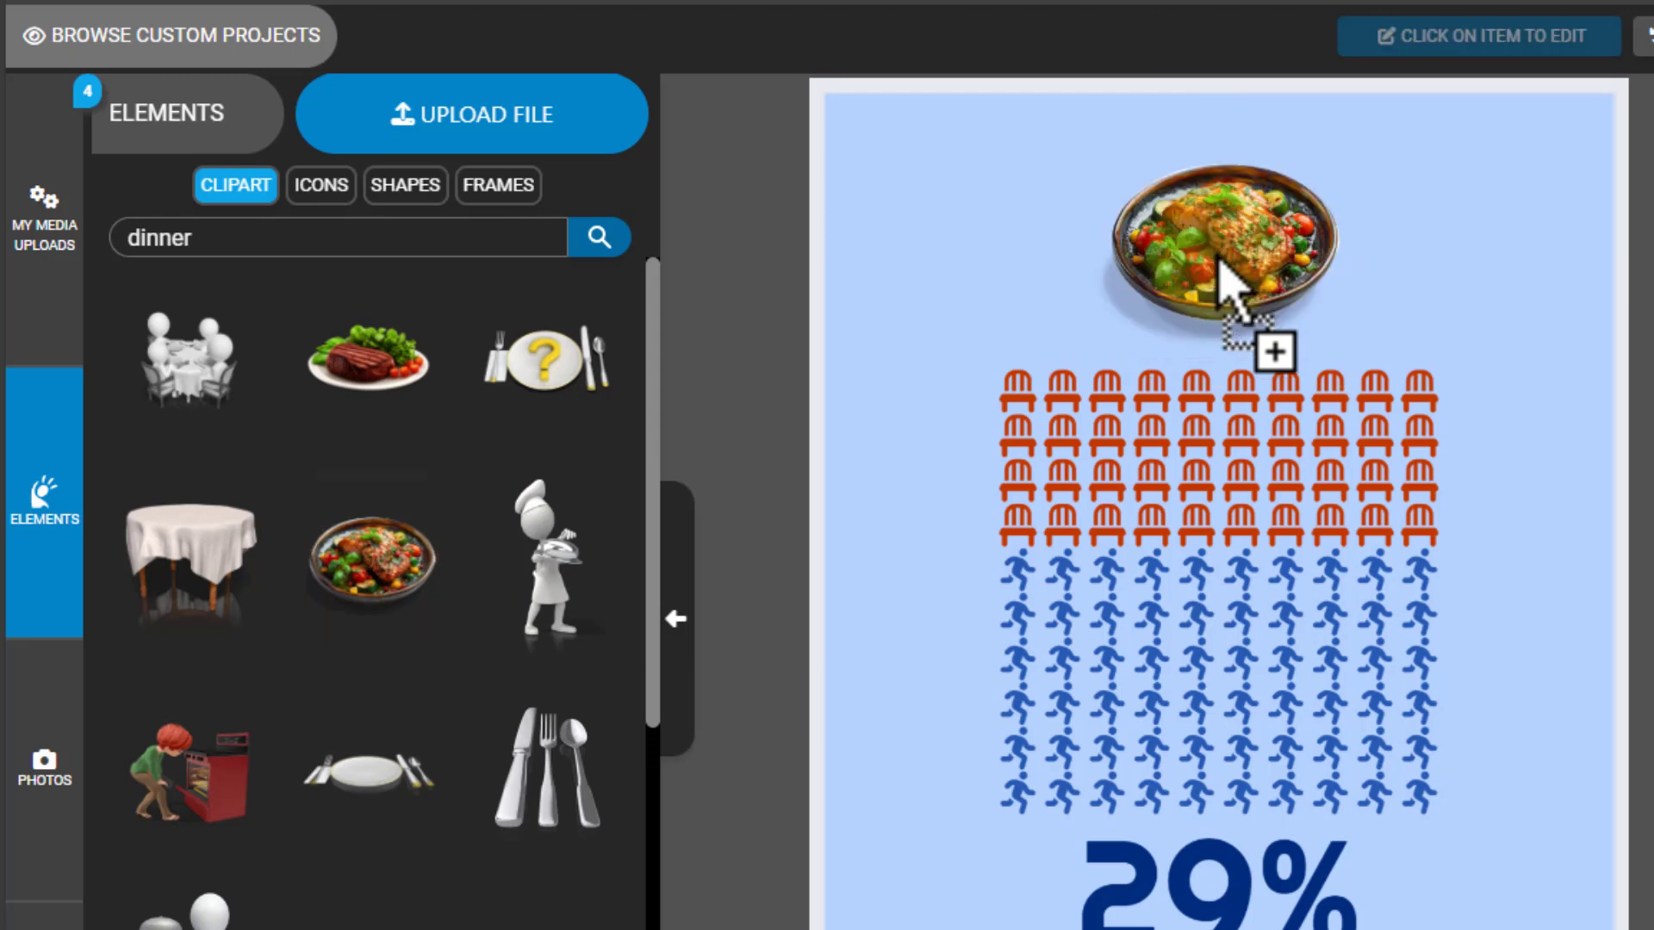
Enlarge the dinner plate image and reposition it centred above the rows of chairs.
click(1213, 263)
drag(1338, 155, 1507, 103)
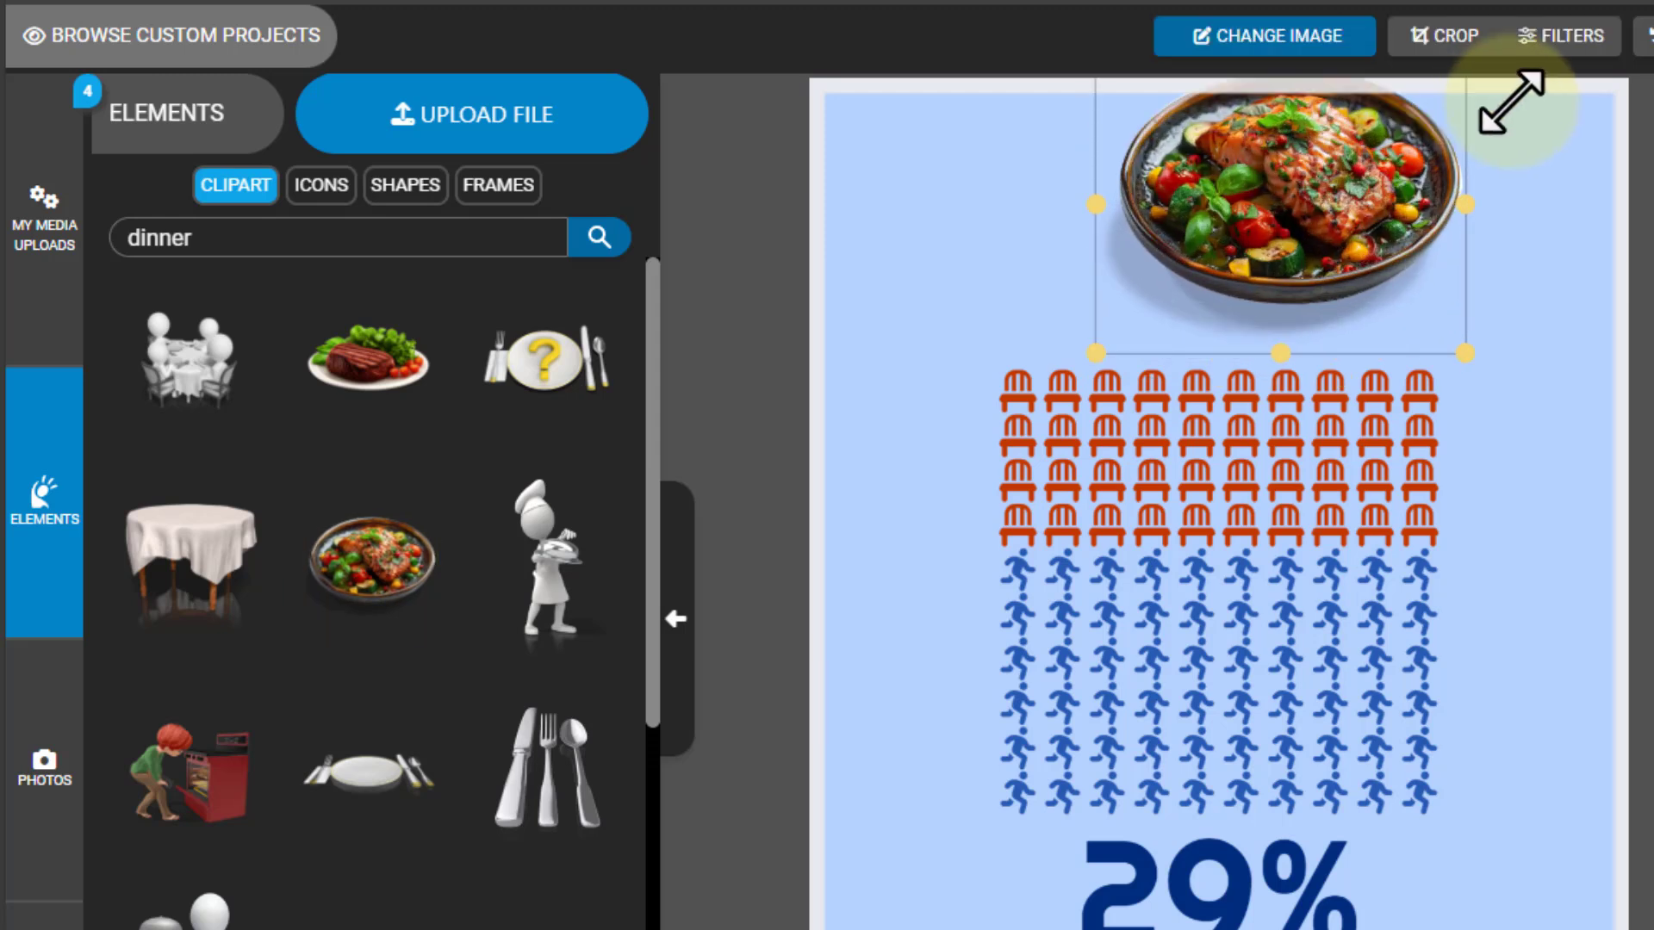
drag(1413, 182, 1387, 116)
right_click(1236, 188)
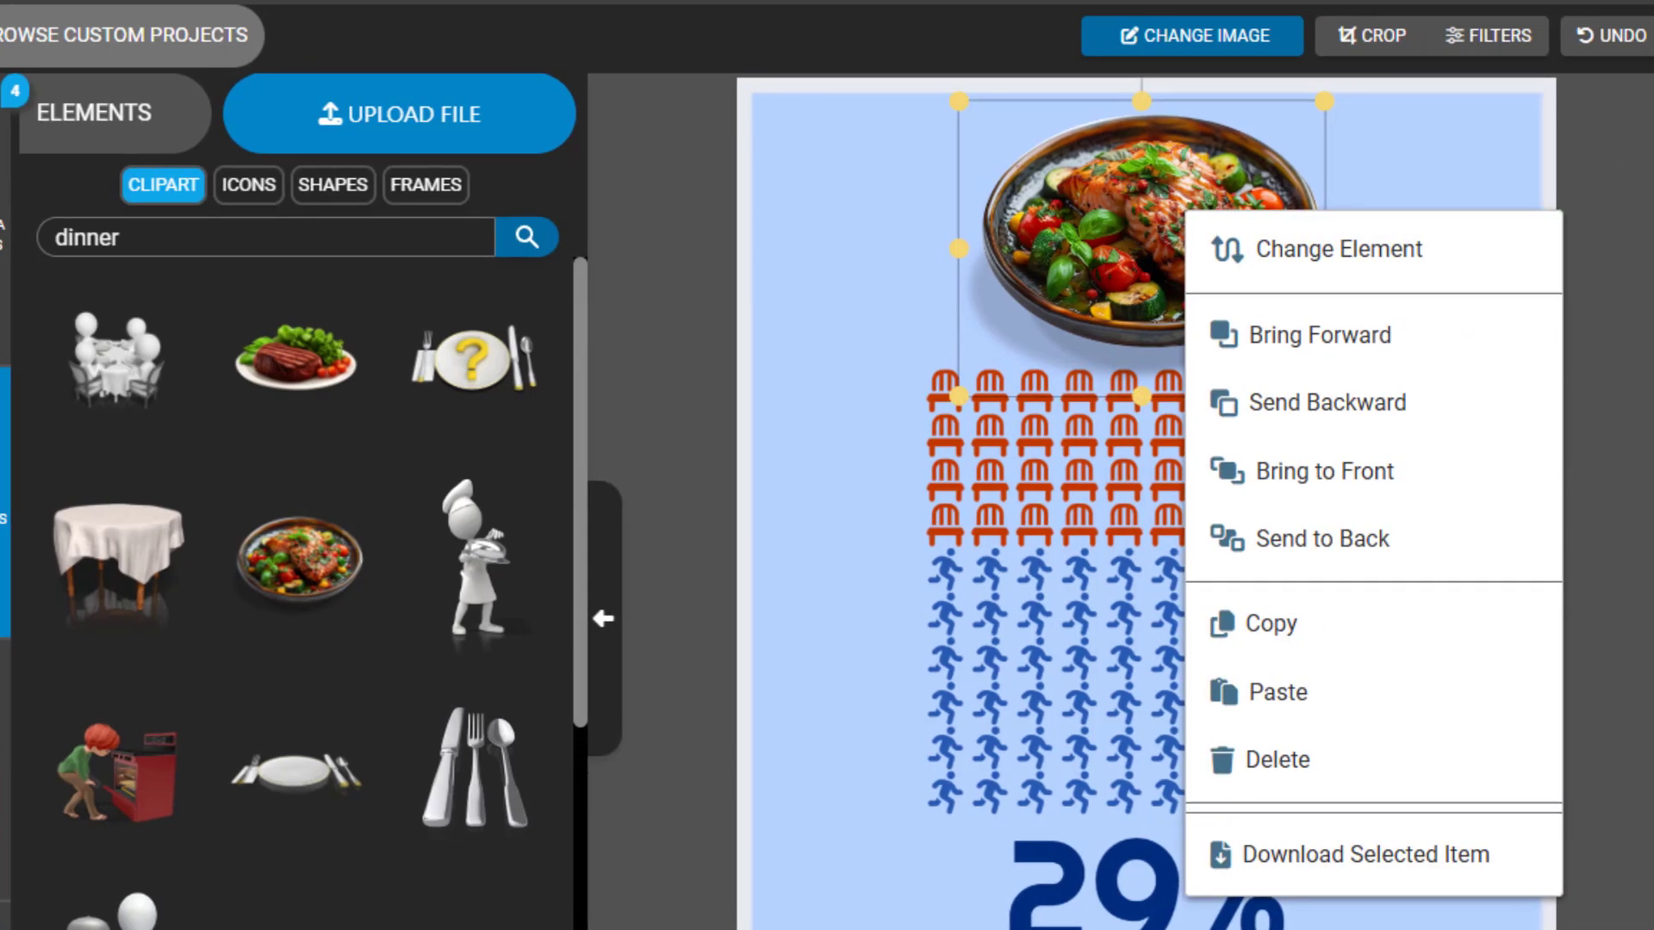
click(1094, 236)
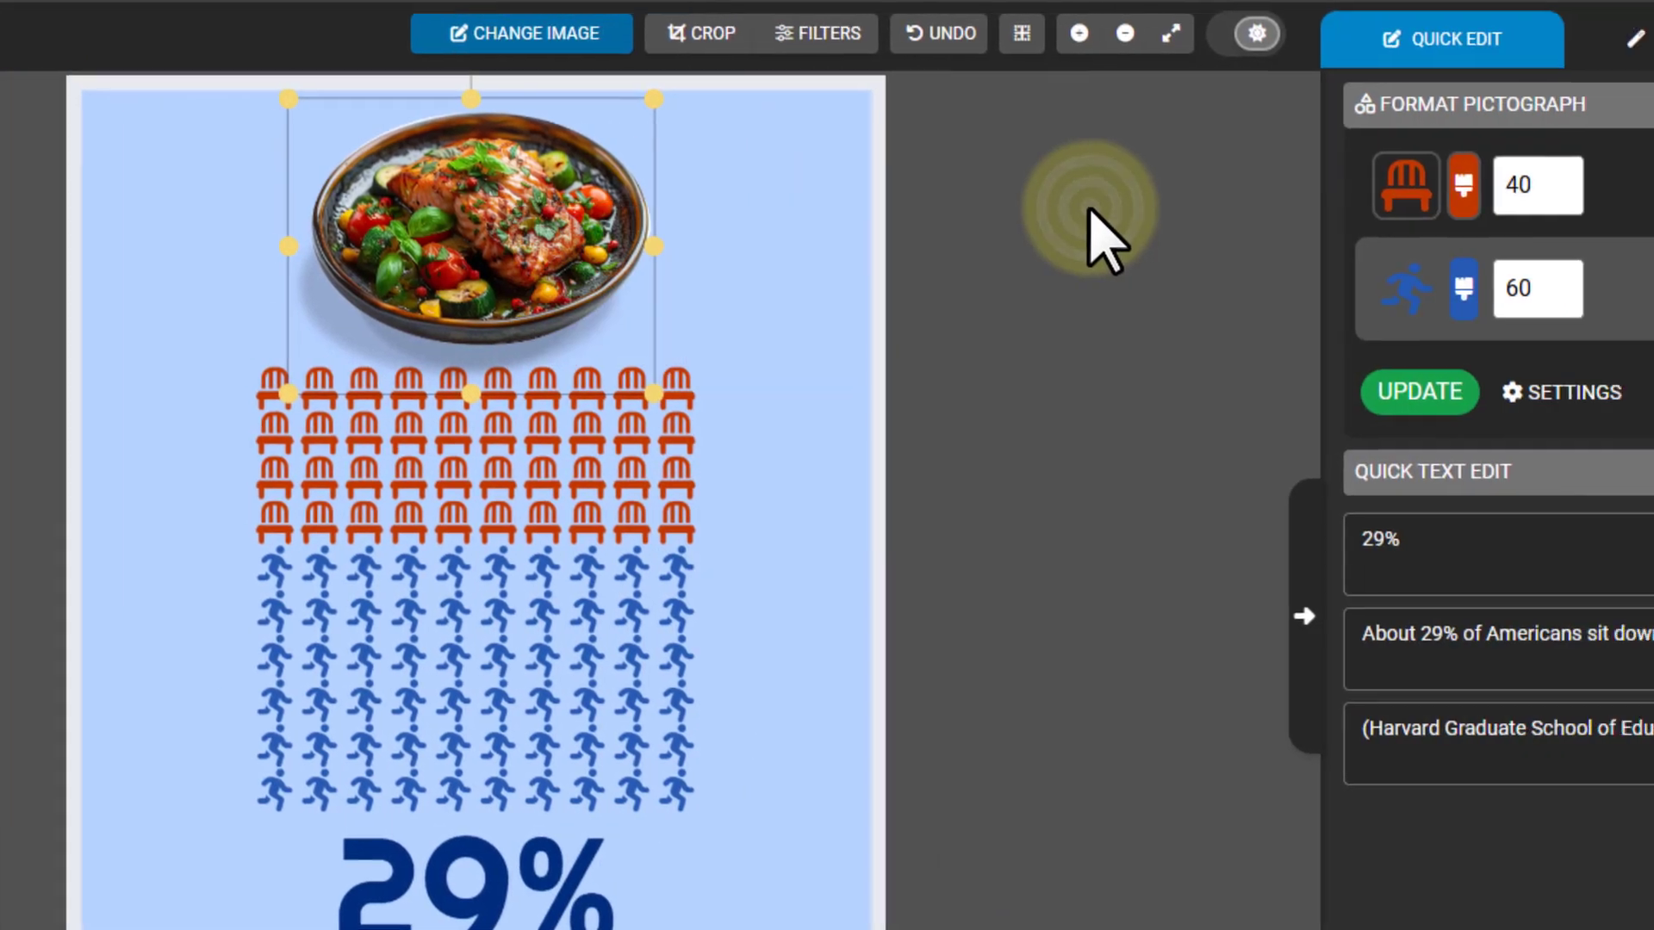
Recolour the pictograph's chair symbols dark green (#153902), sampling the colour from the greens in the dinner plate image.
click(325, 609)
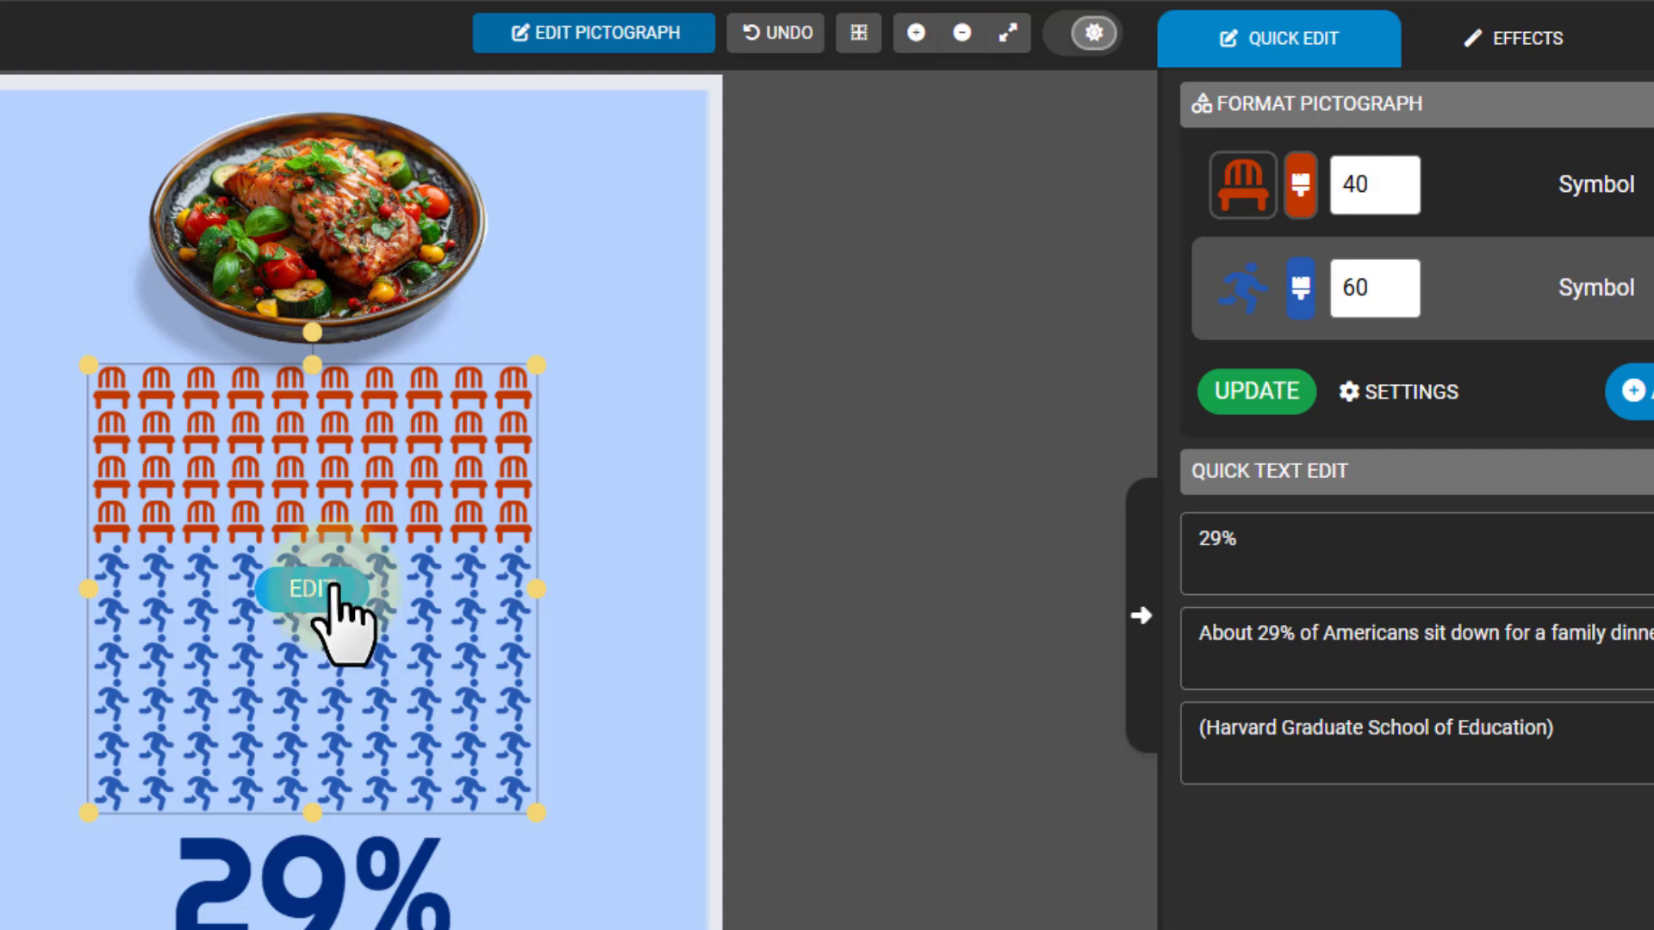
click(313, 580)
click(336, 509)
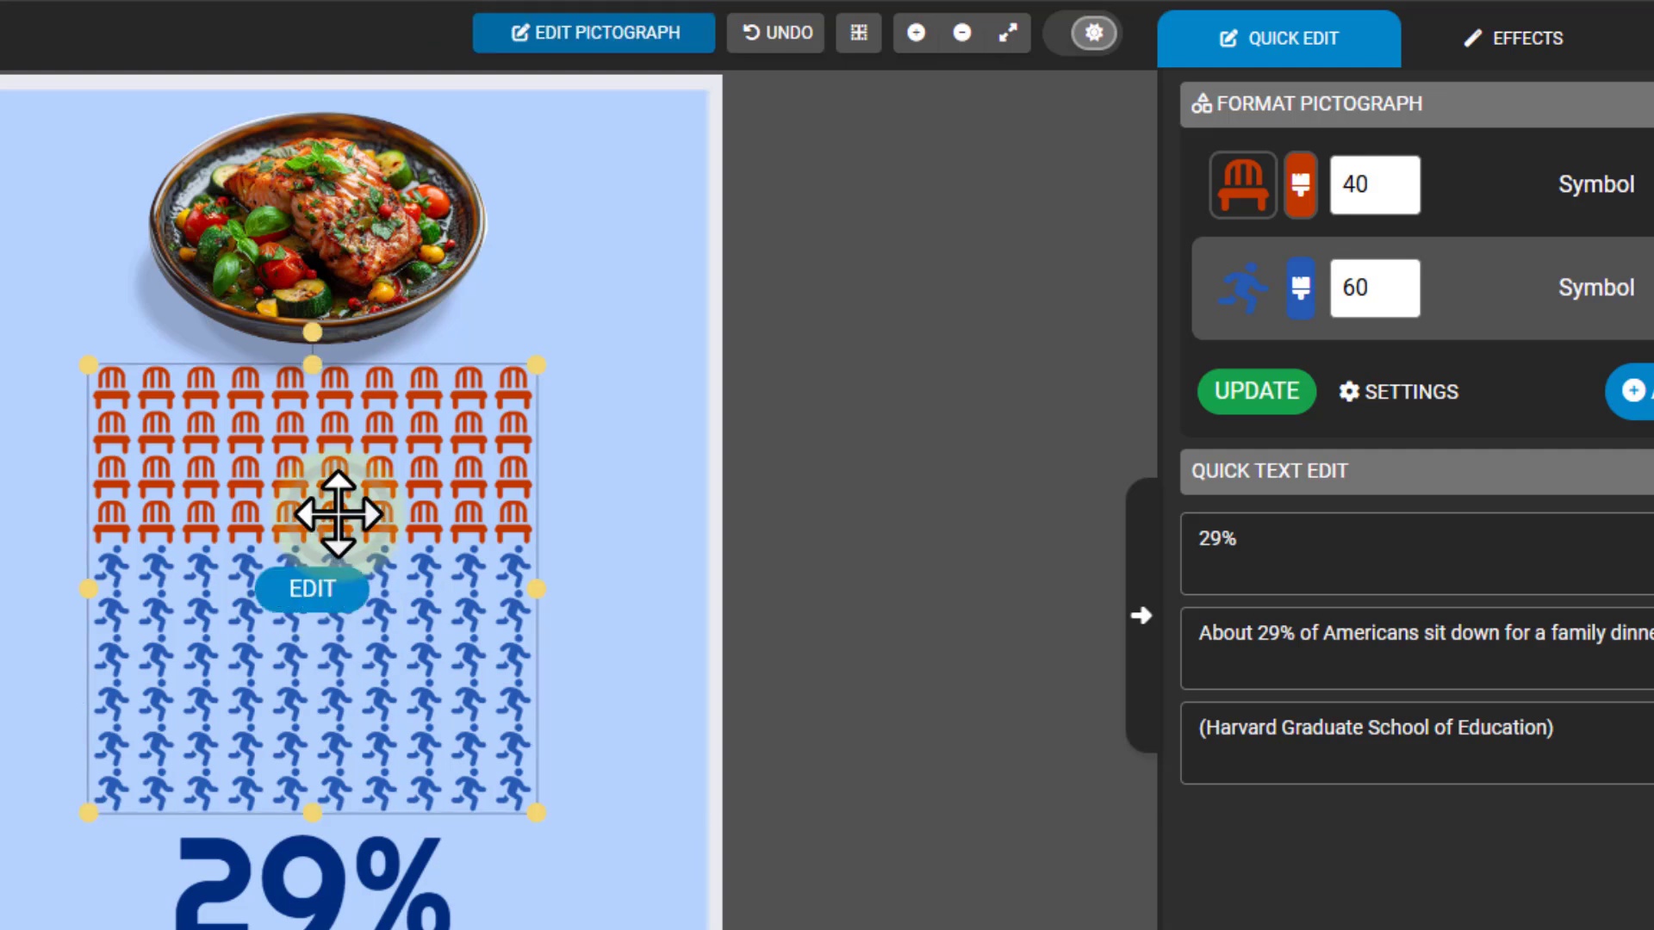
click(1301, 195)
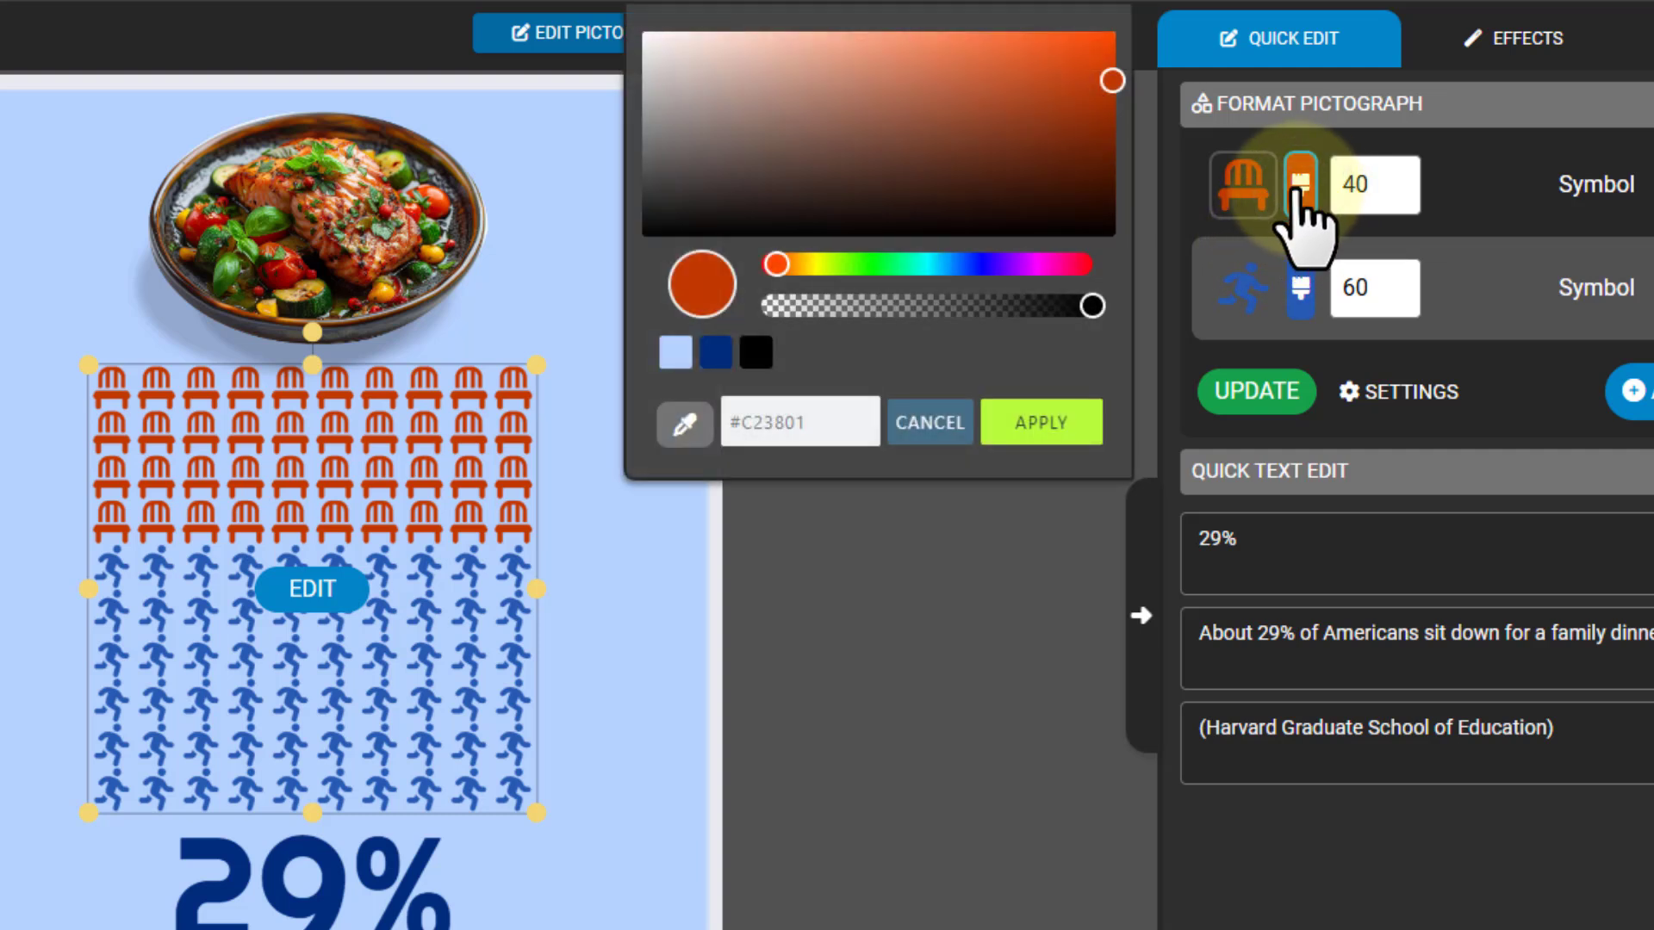
click(696, 431)
click(687, 426)
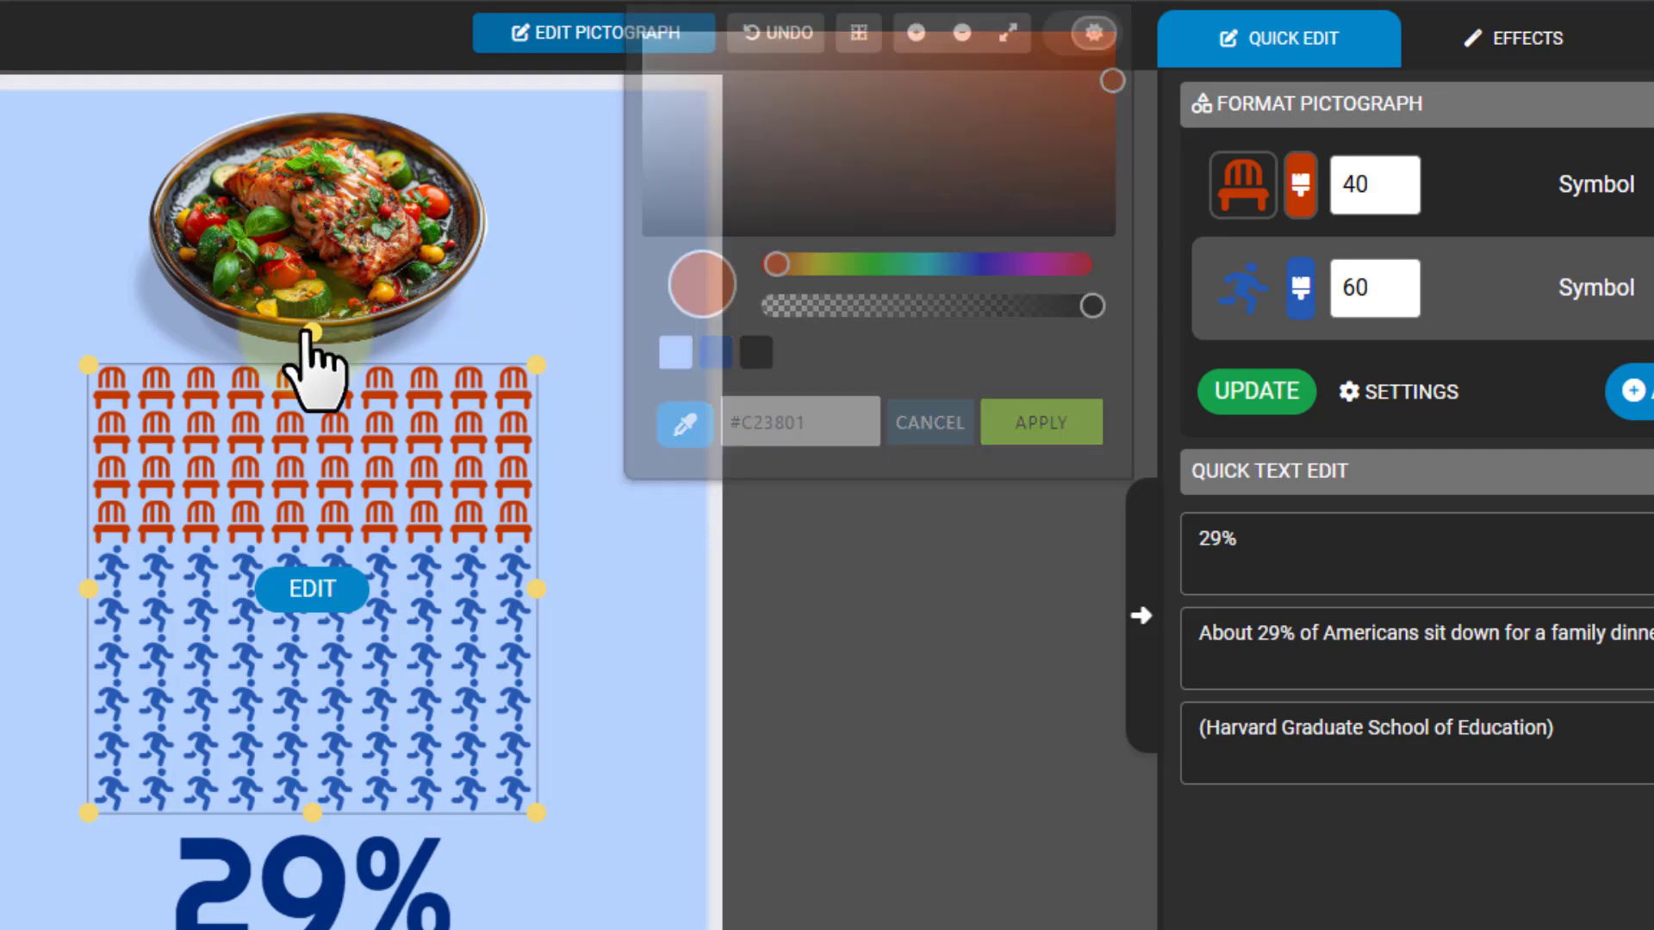
click(217, 289)
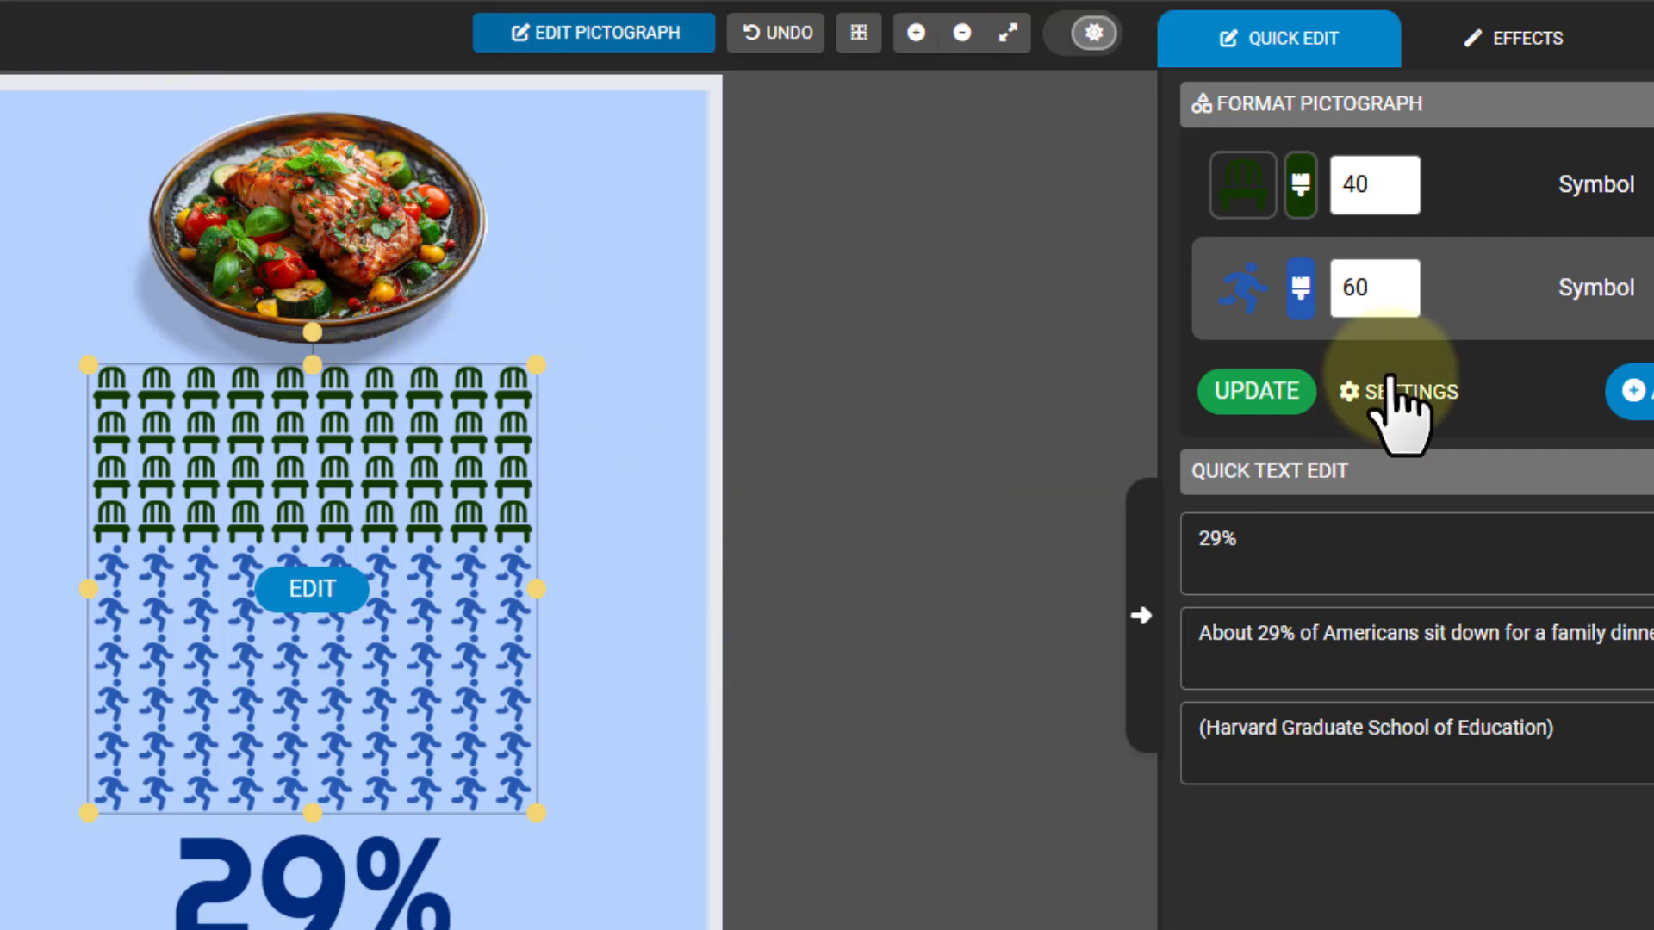
Recolour the pictograph's running figure symbols grey (#696969).
click(1301, 287)
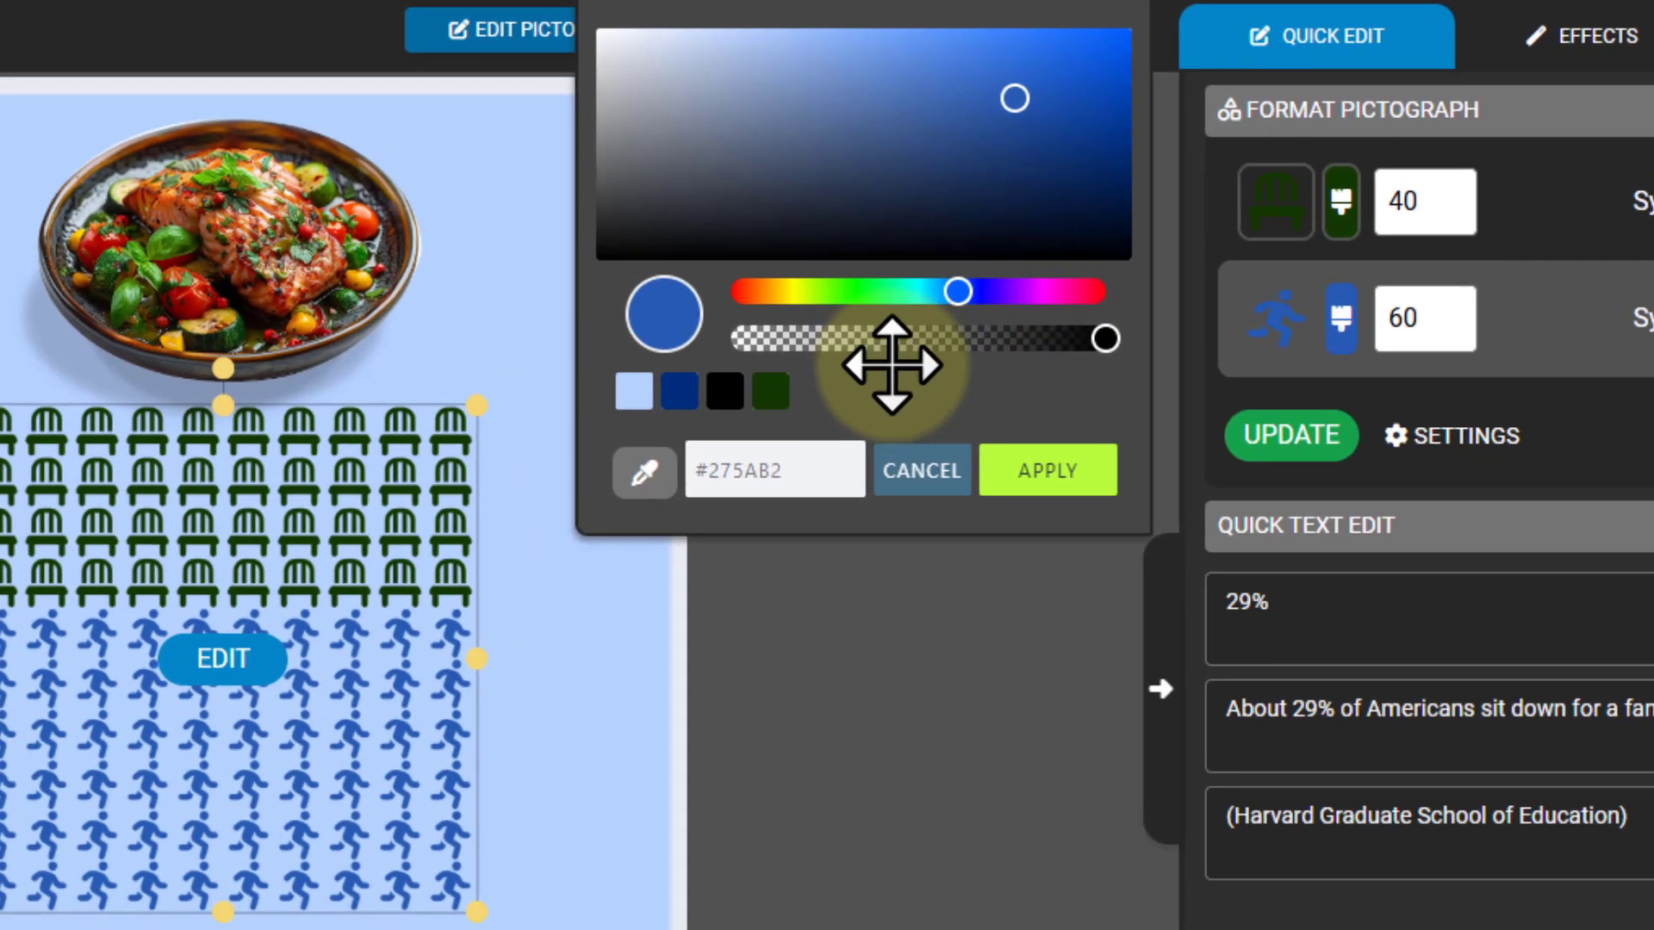
drag(763, 157, 637, 141)
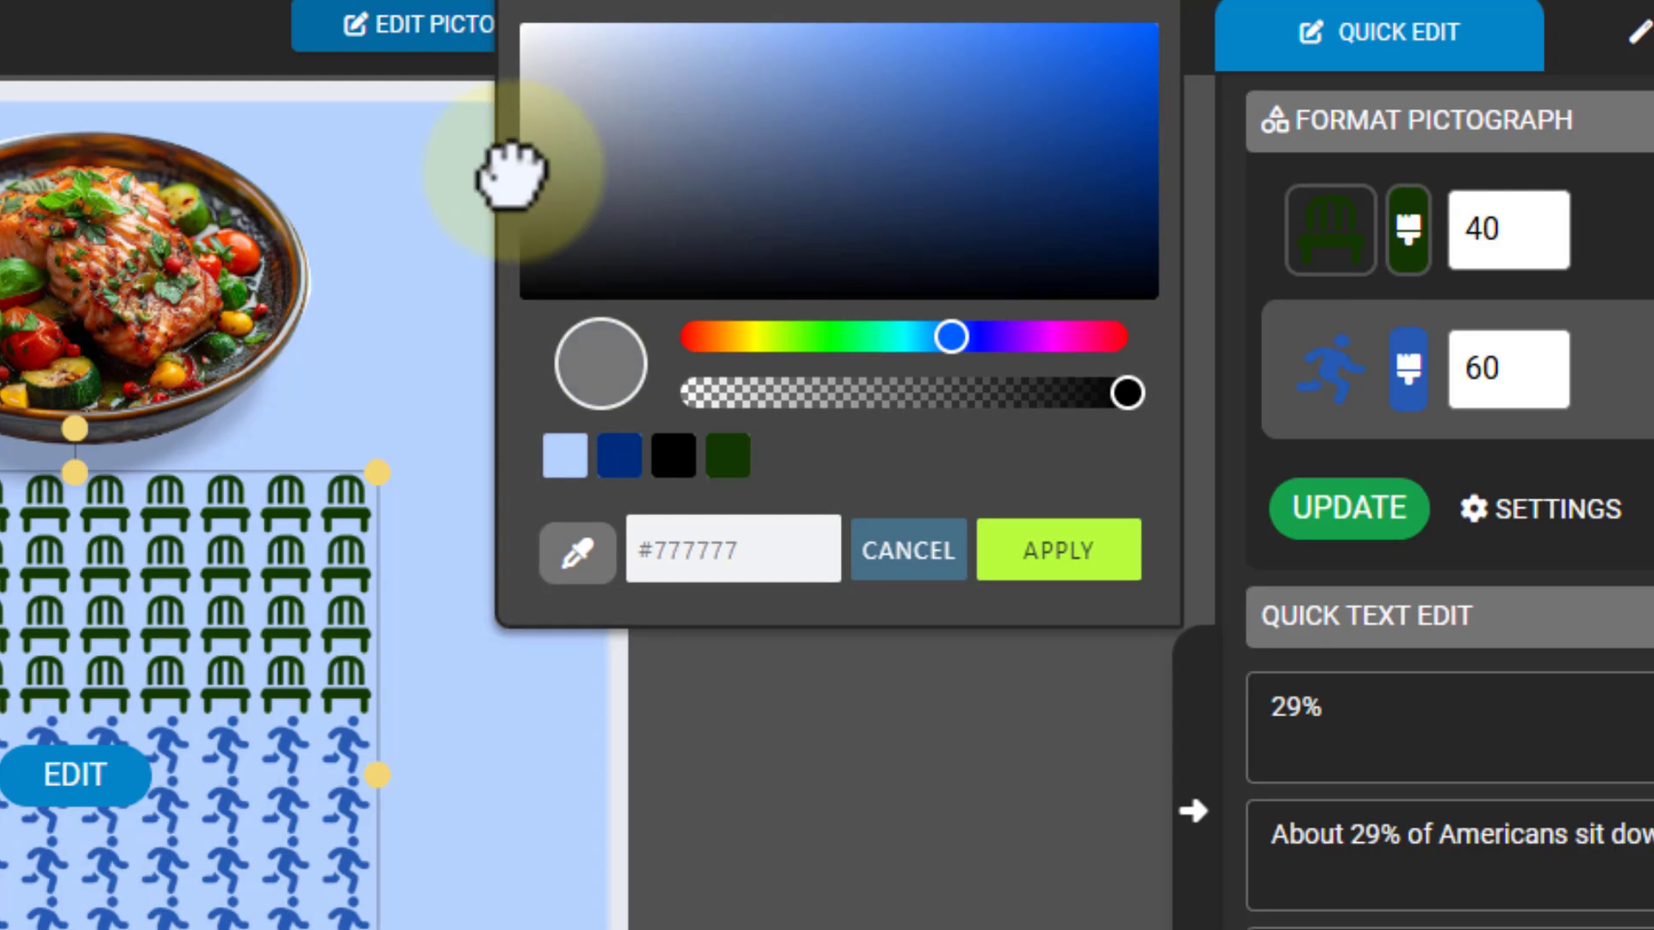
mouse_move(513, 172)
mouse_down()
mouse_move(491, 204)
mouse_move(499, 184)
mouse_up()
click(1016, 138)
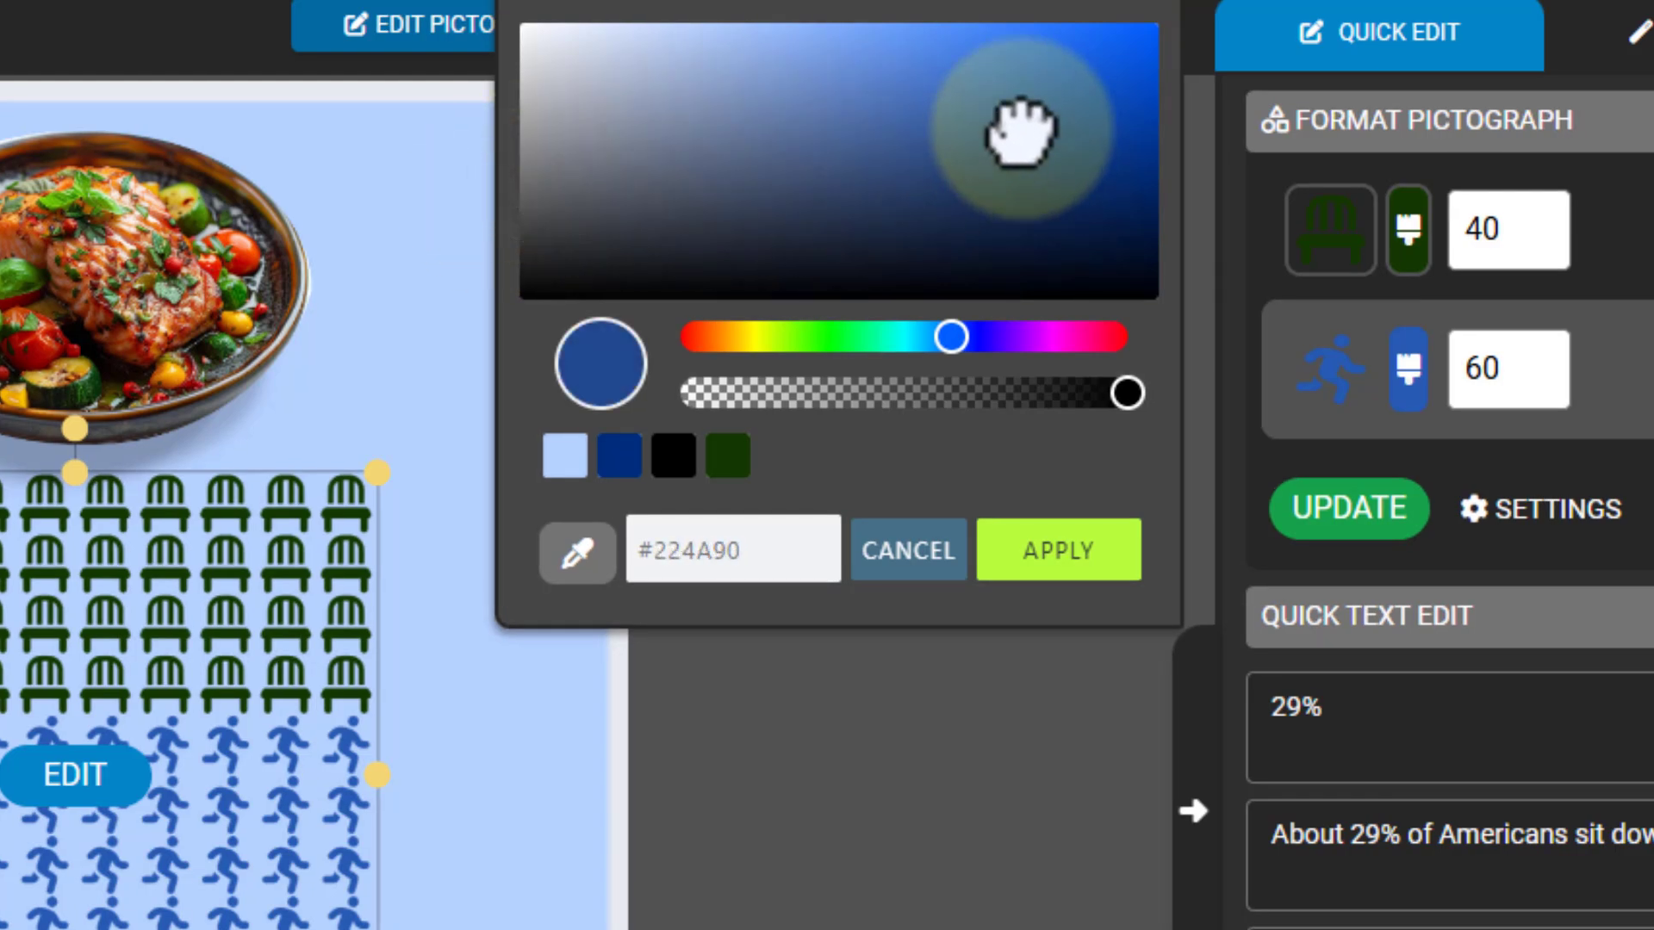
drag(1021, 133, 443, 186)
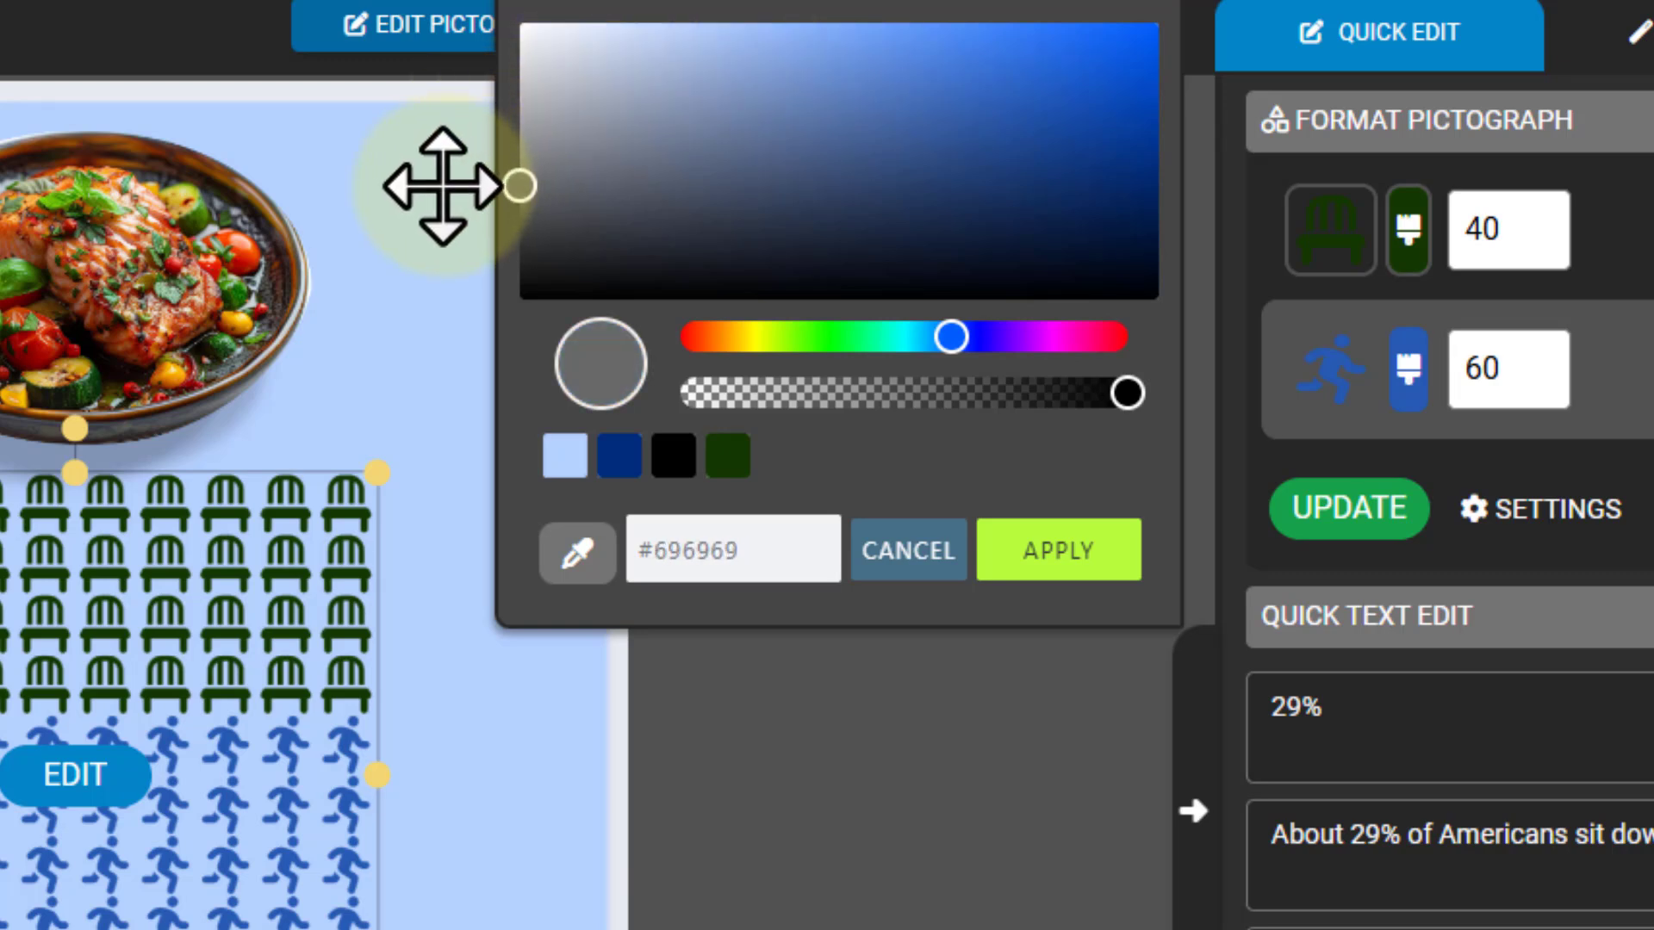
click(1030, 551)
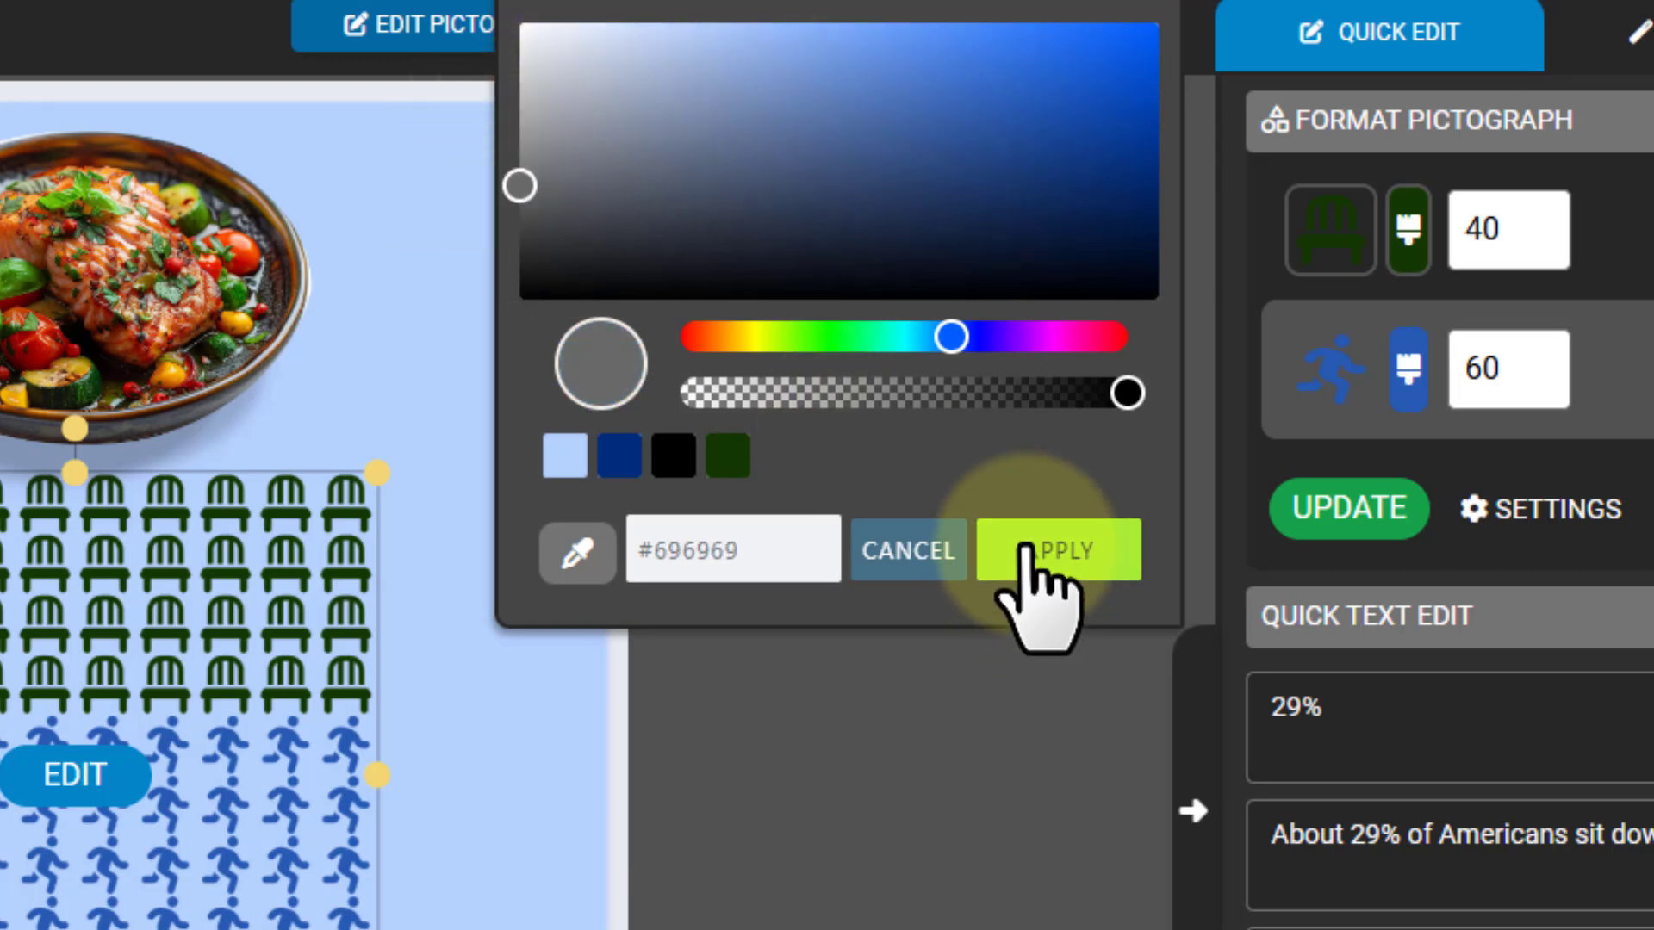
mouse_move(953, 333)
mouse_down()
mouse_move(990, 351)
mouse_move(894, 355)
mouse_move(1019, 360)
mouse_move(971, 358)
mouse_up()
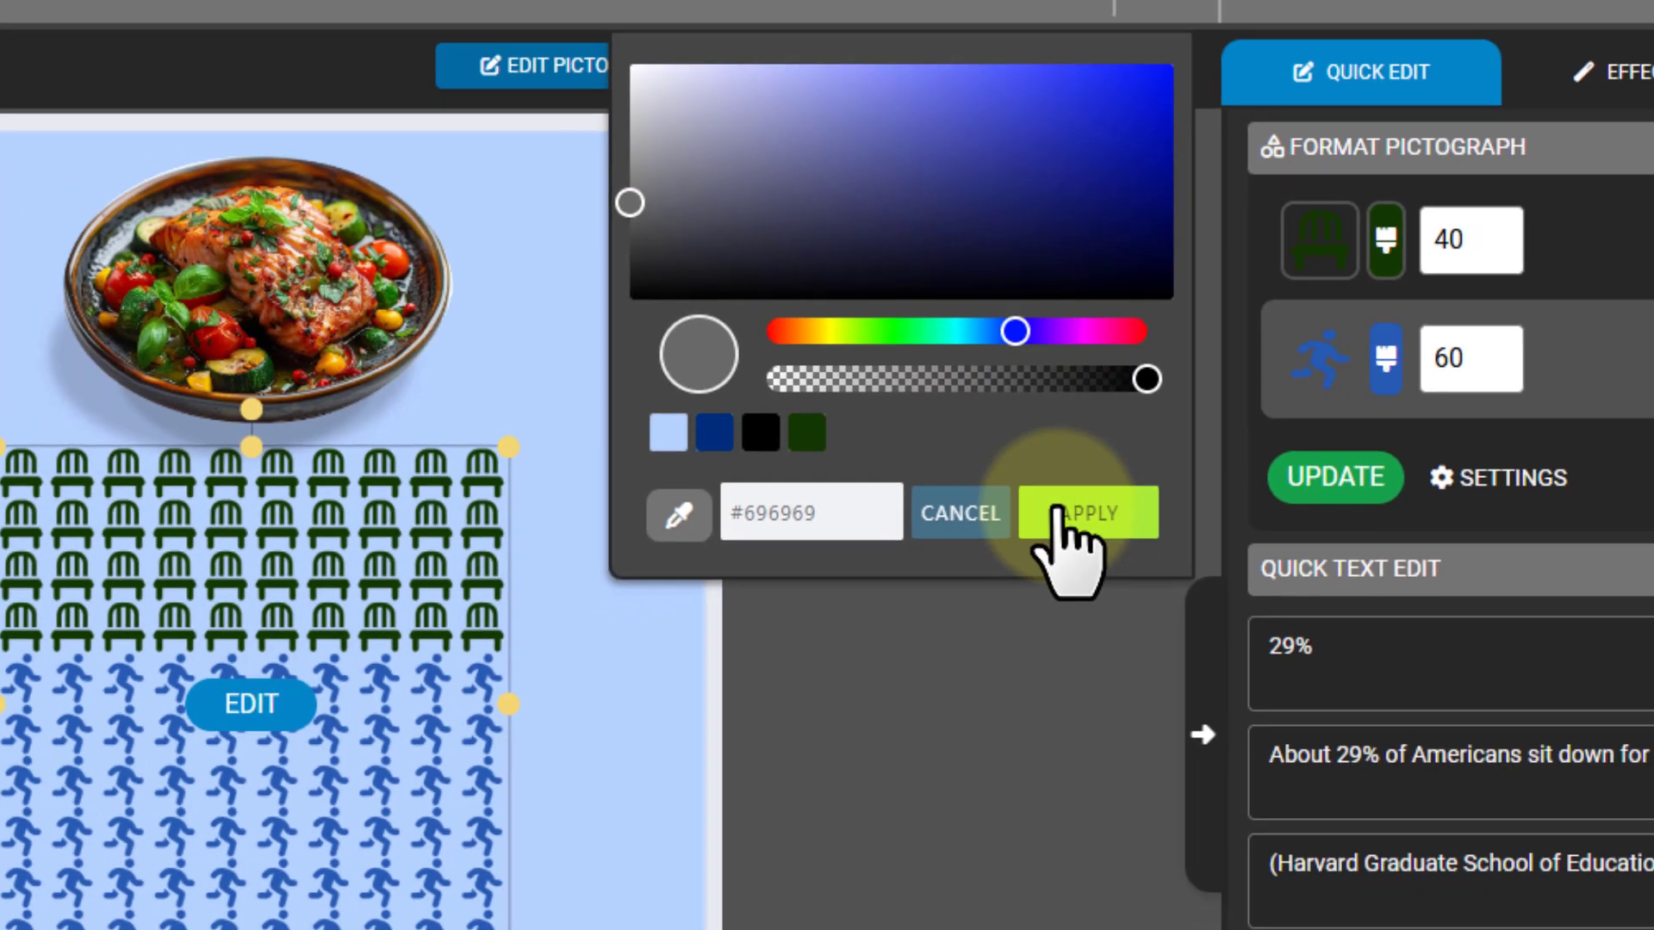
click(1025, 552)
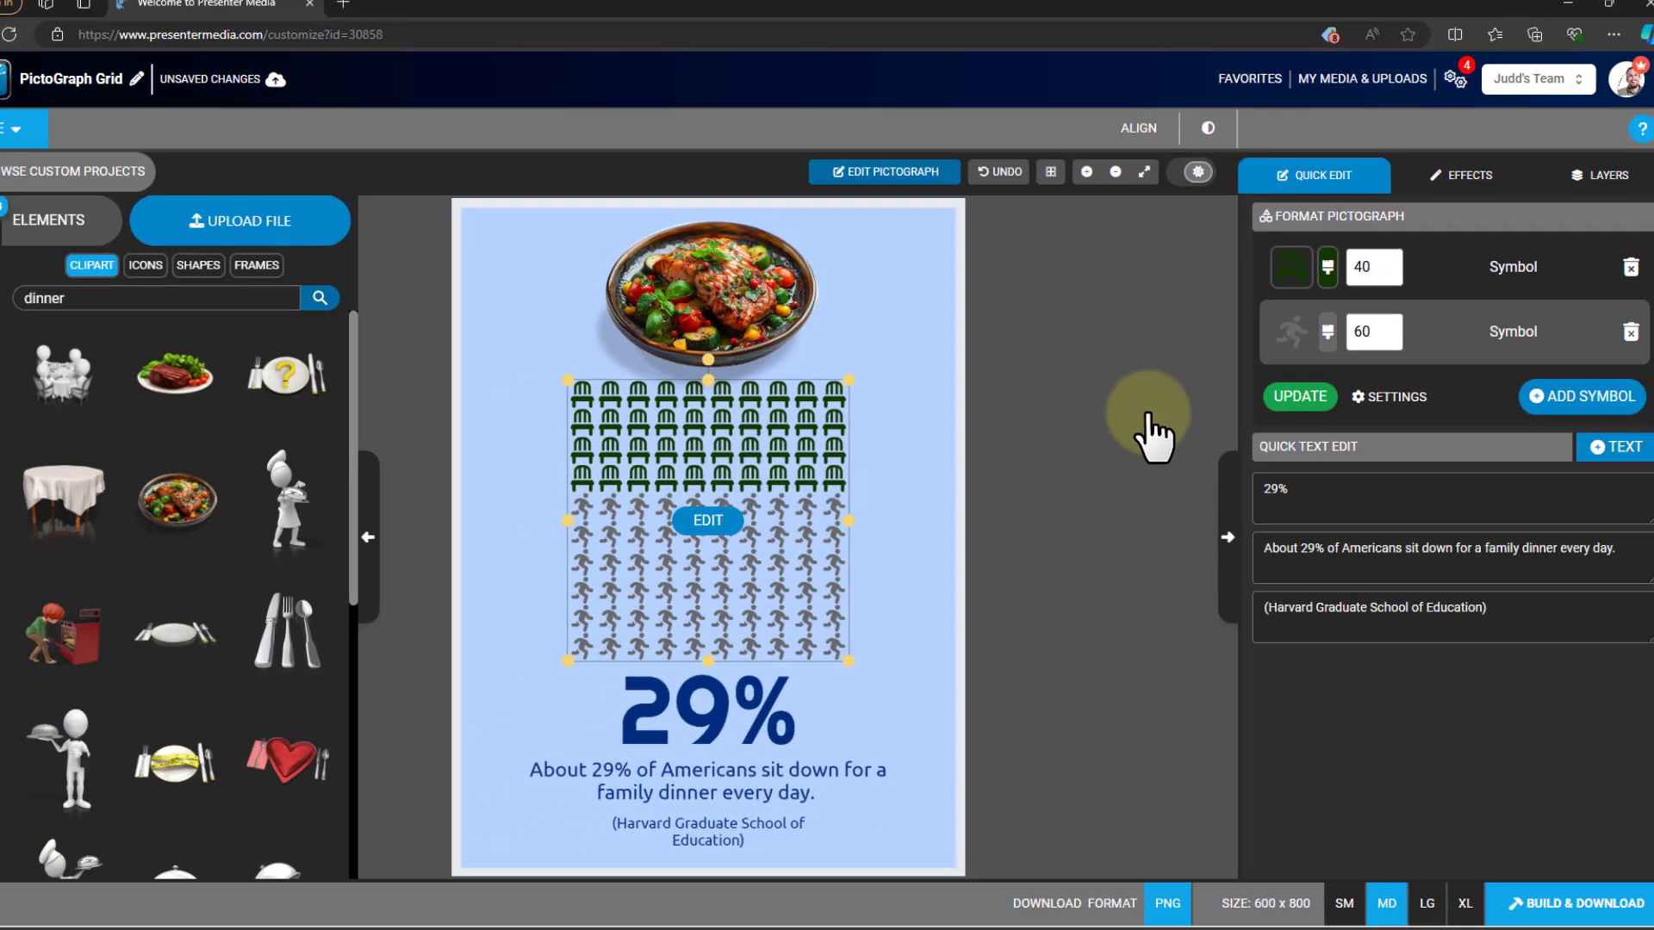
Change the large 29% text to the same dark green as the chair symbols.
click(709, 715)
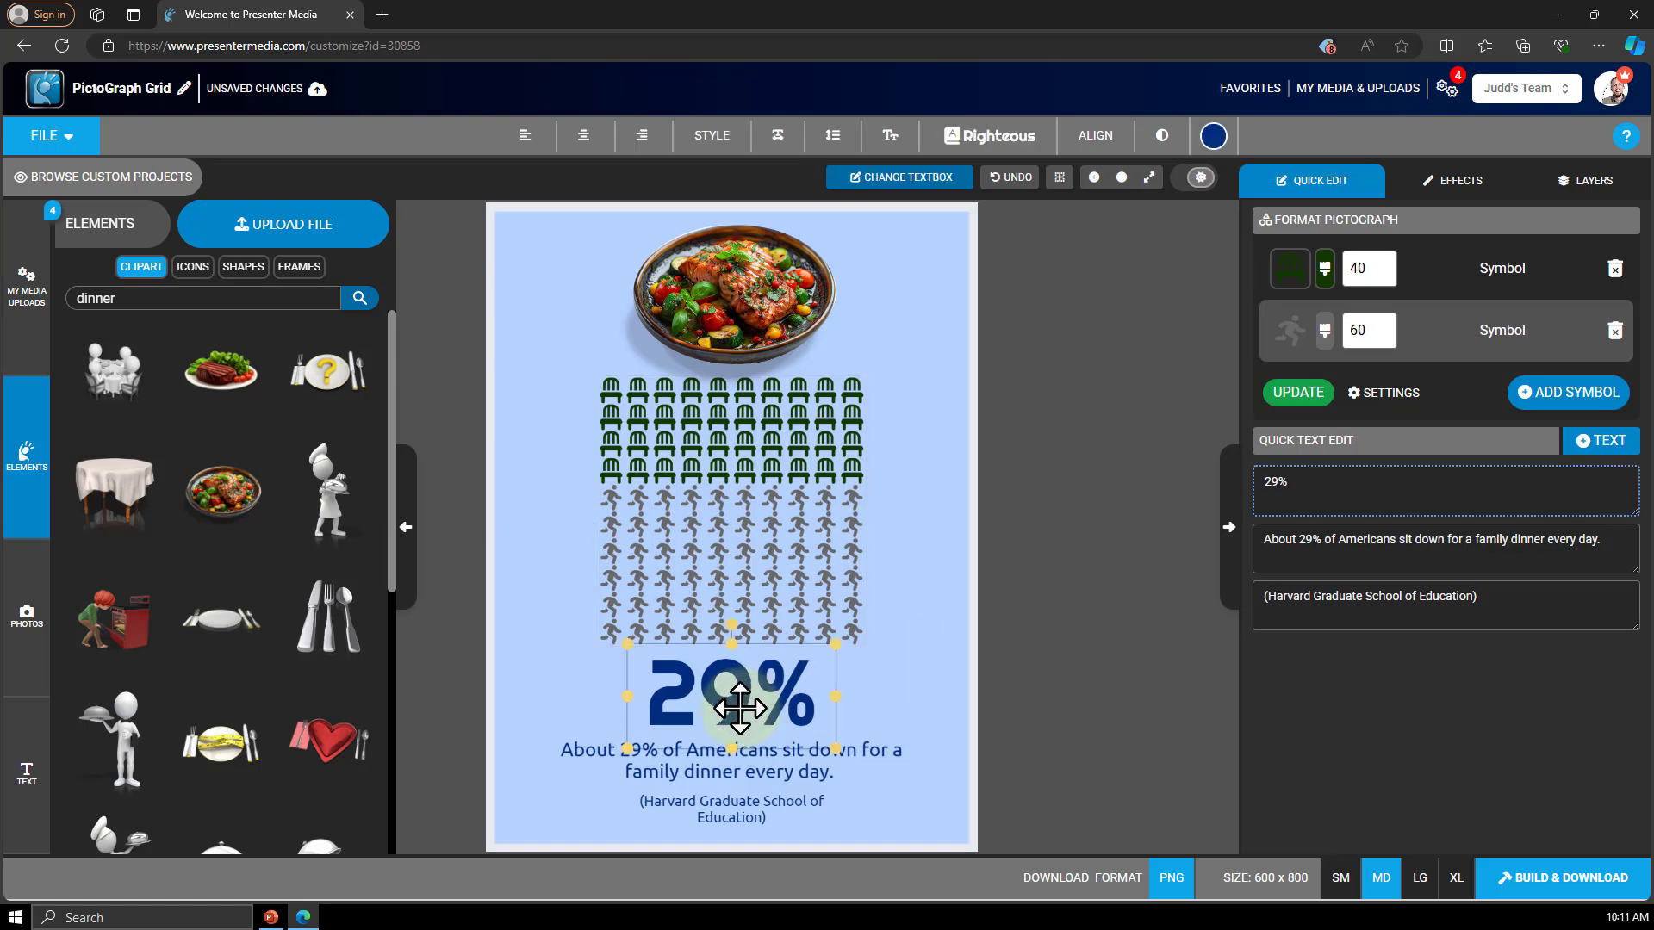
click(1213, 136)
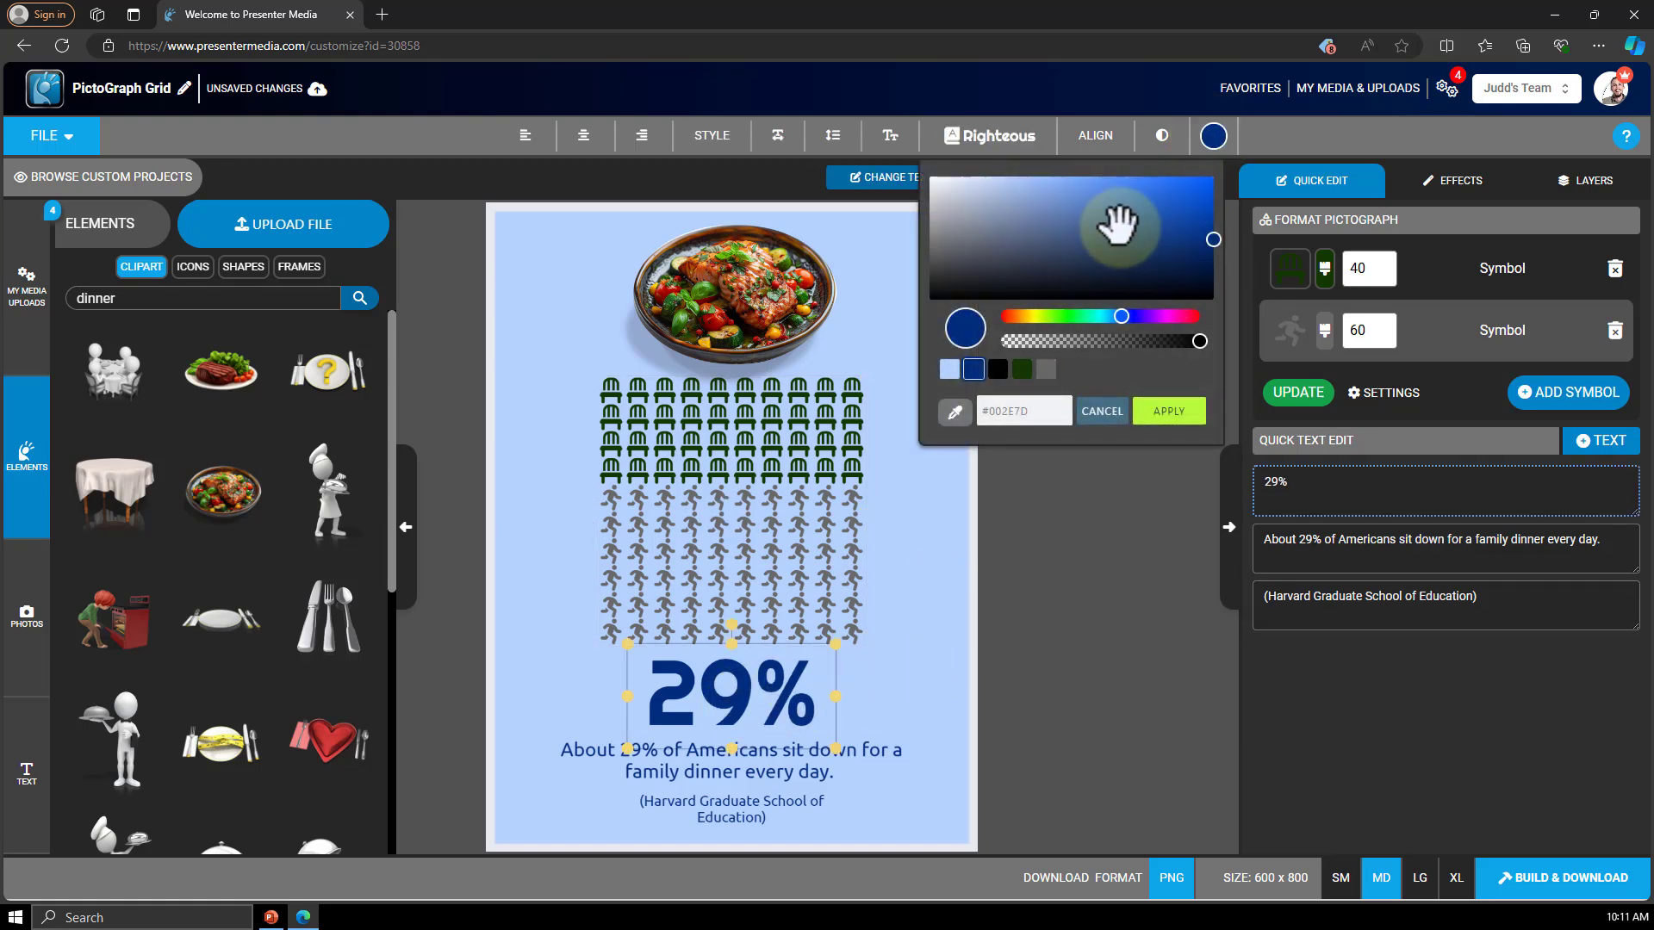
click(920, 706)
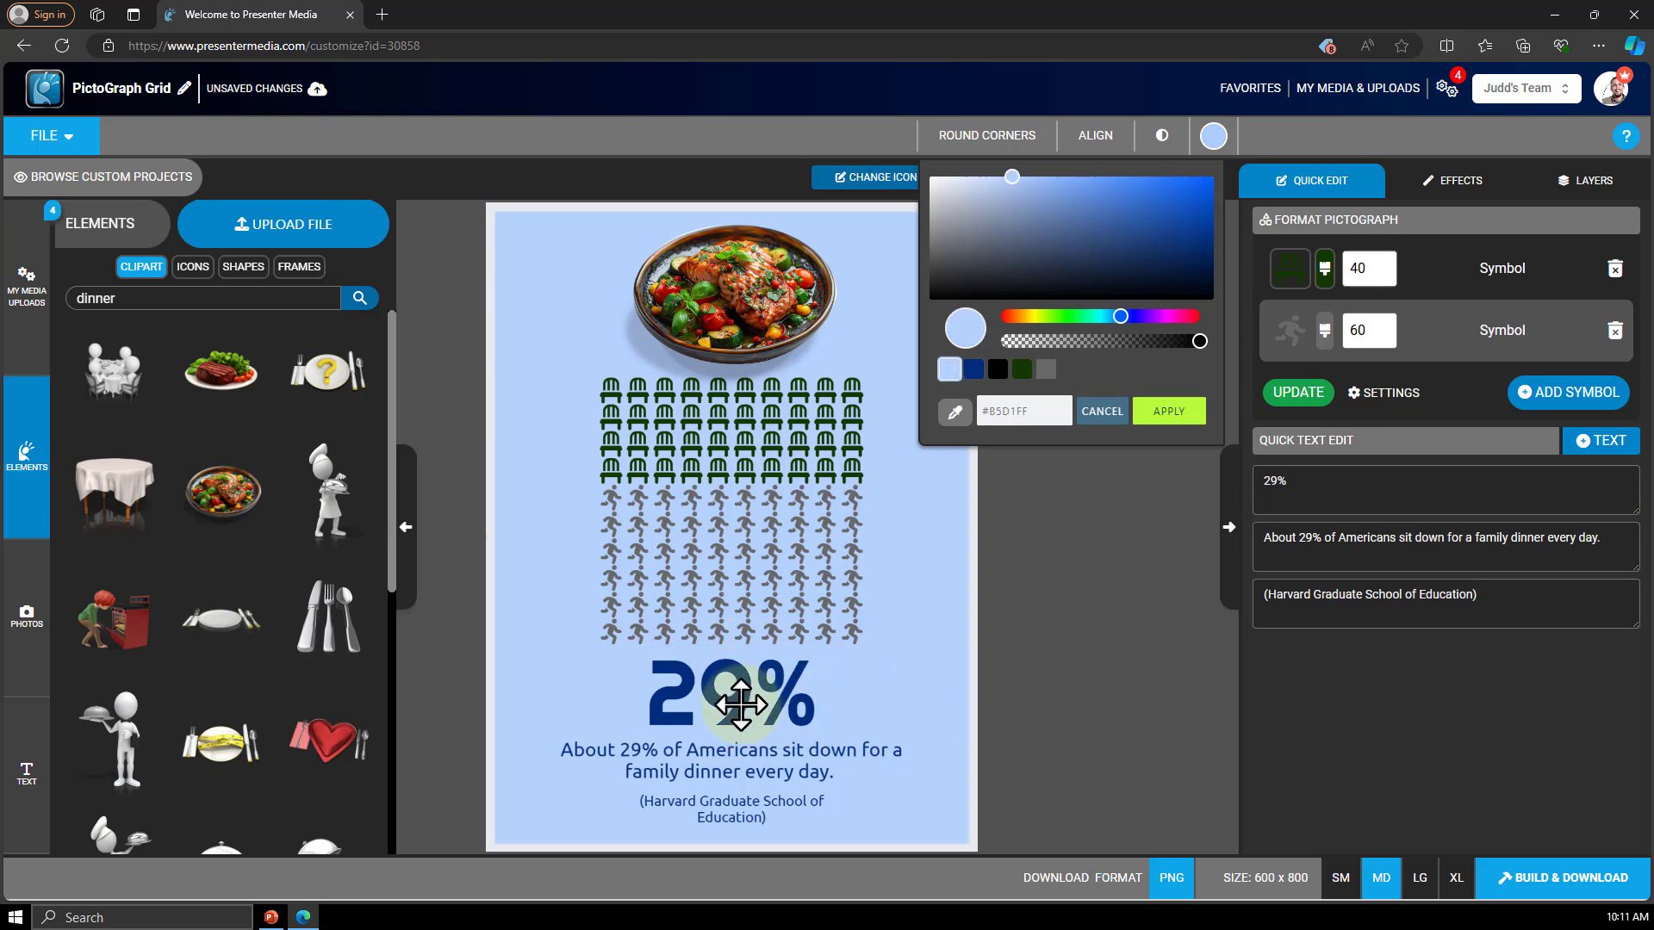
click(741, 705)
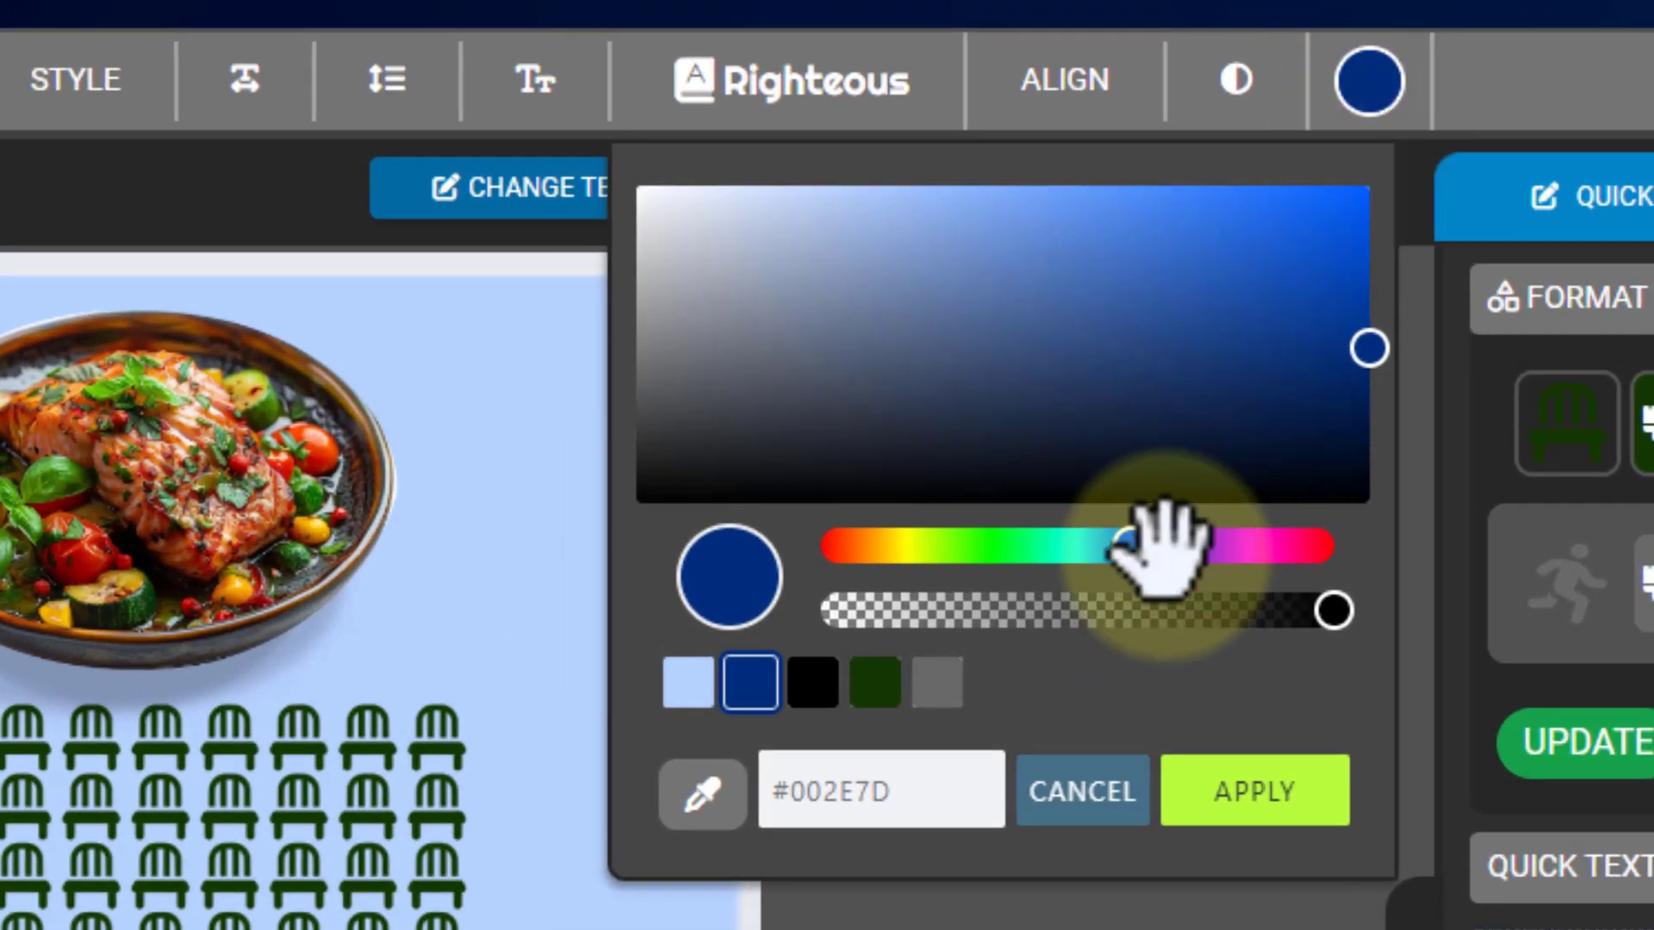
click(877, 689)
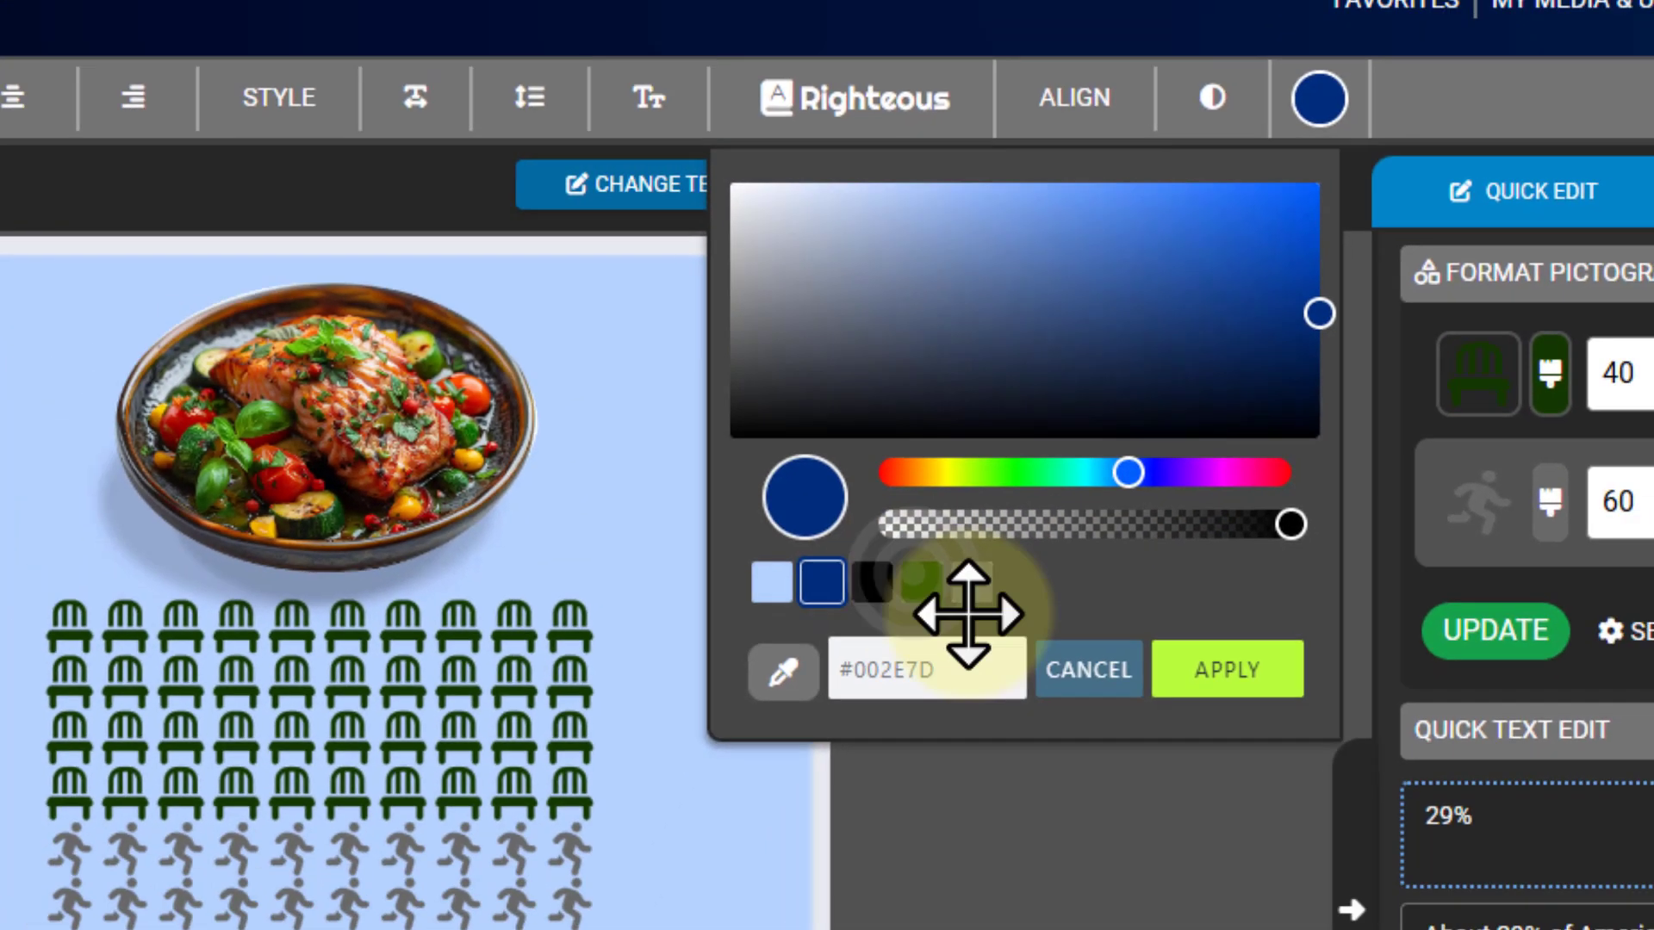
click(1254, 791)
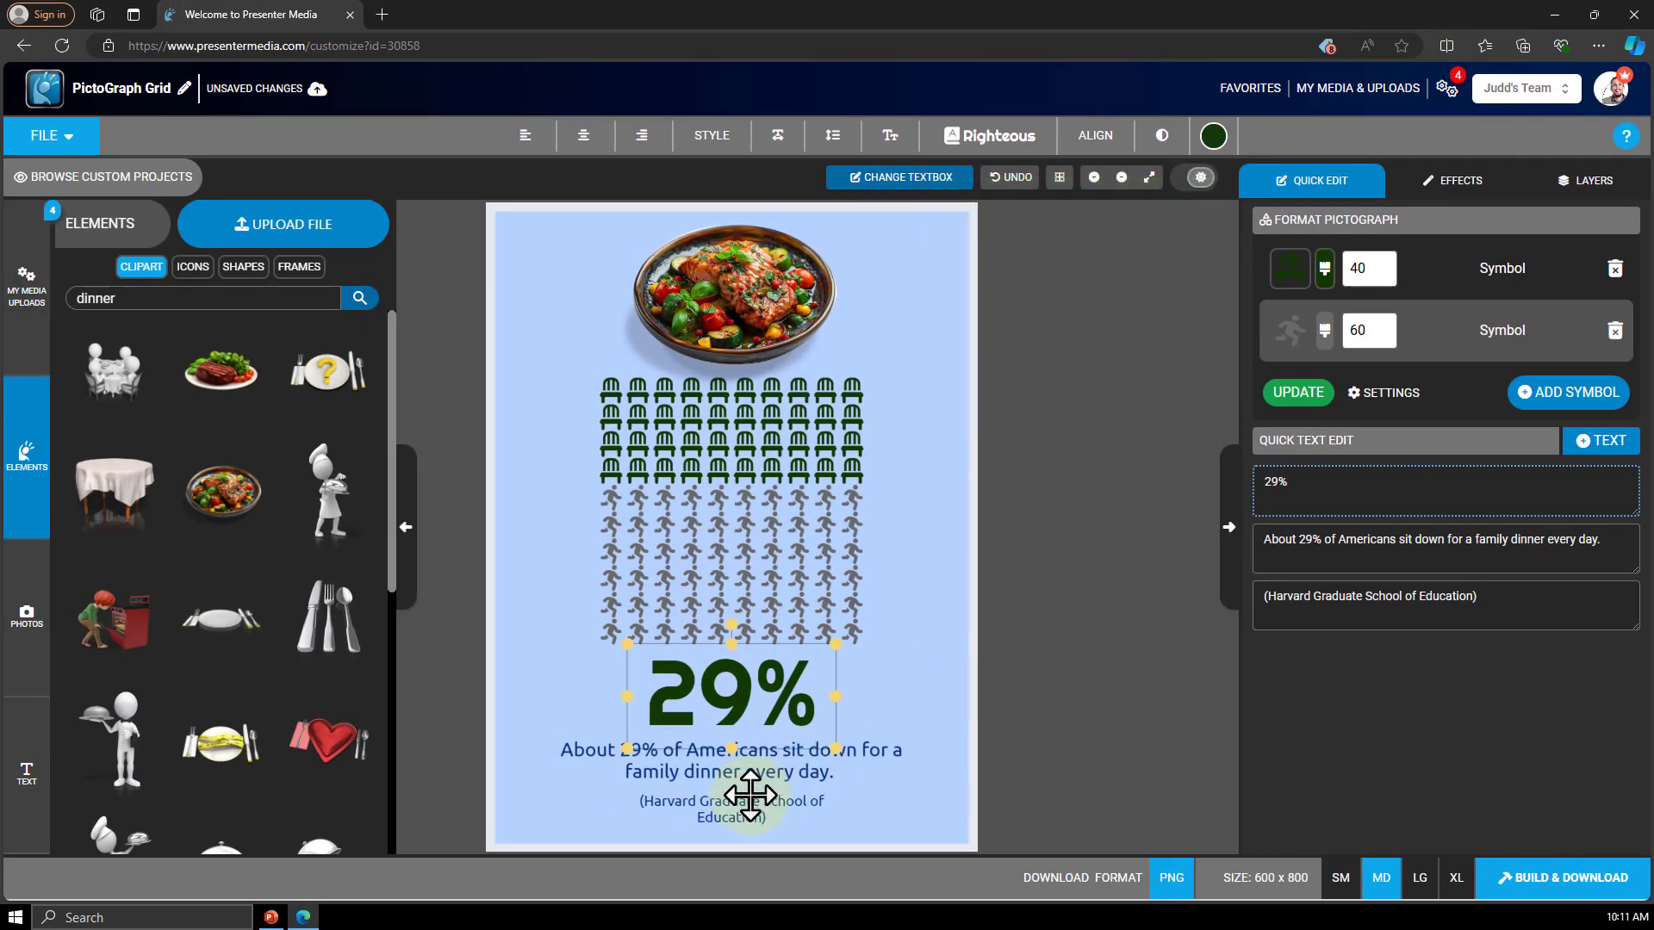
Change the "About 29% of Americans sit down for a family dinner every day." text to dark green #153902.
click(751, 774)
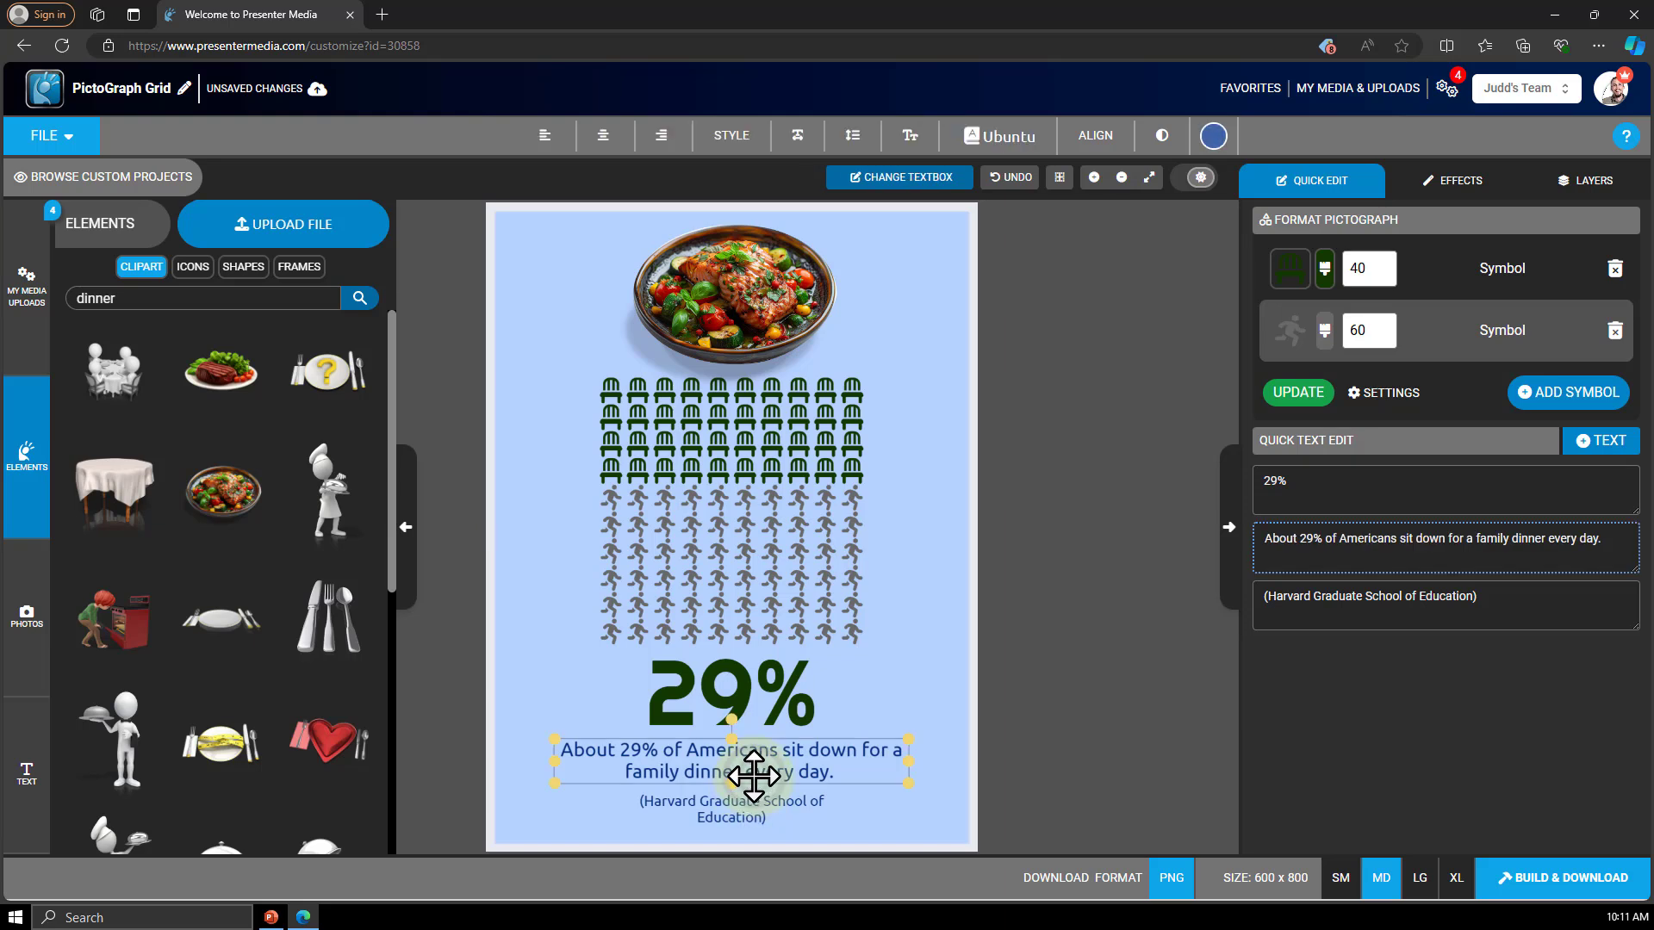
click(1214, 136)
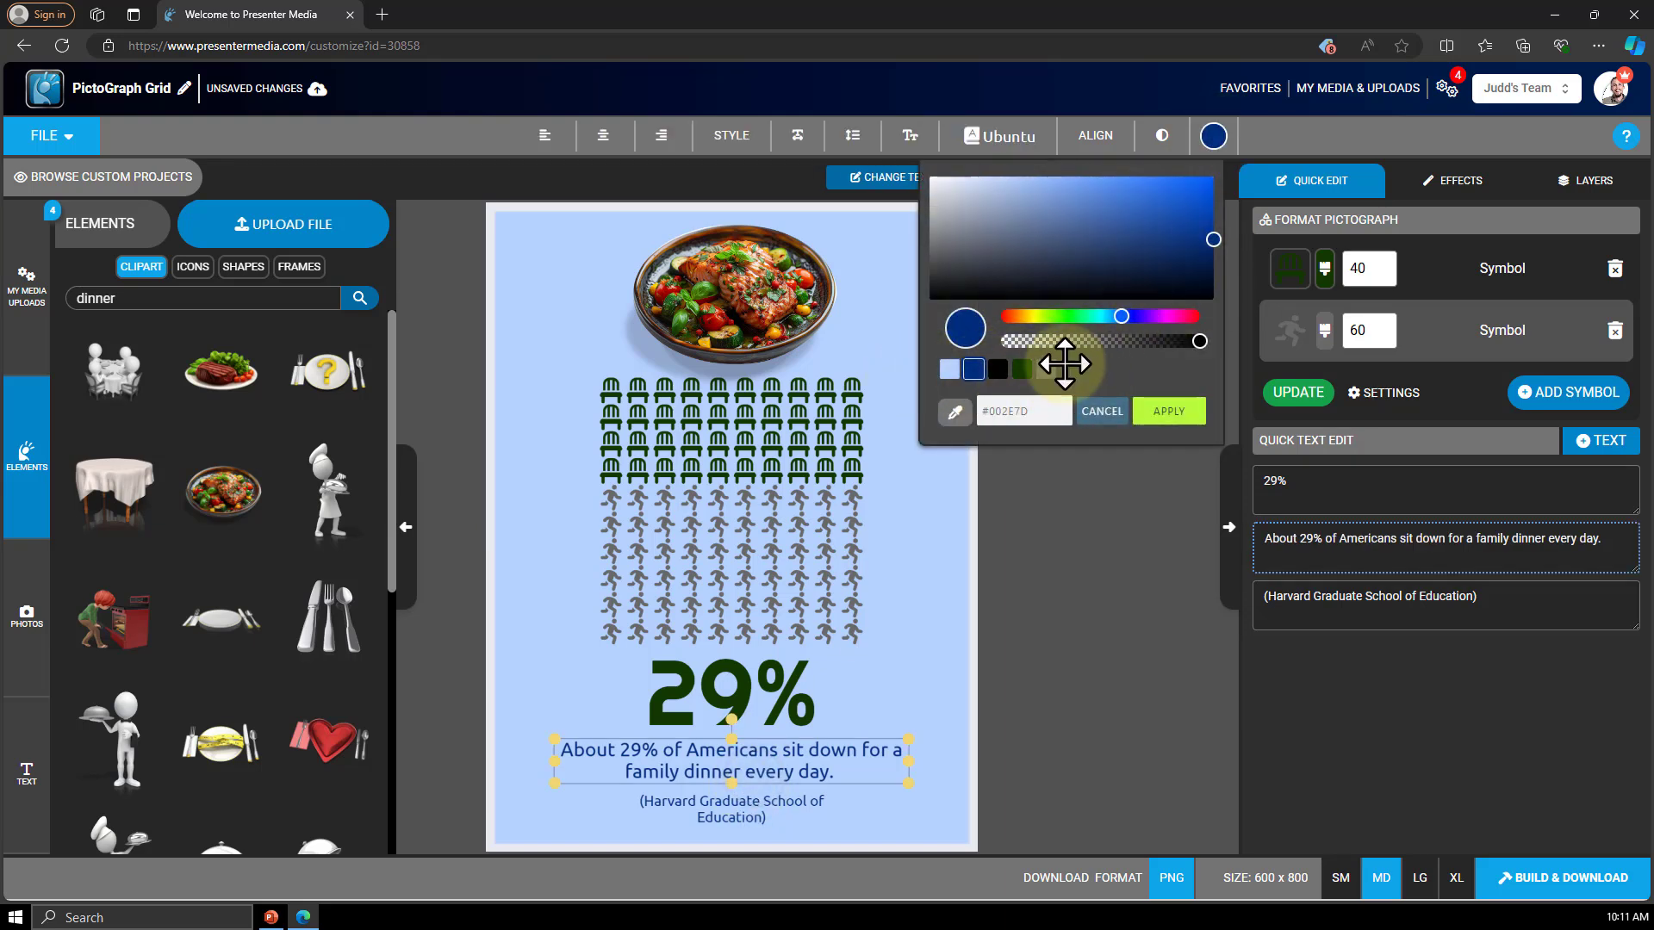
click(1022, 368)
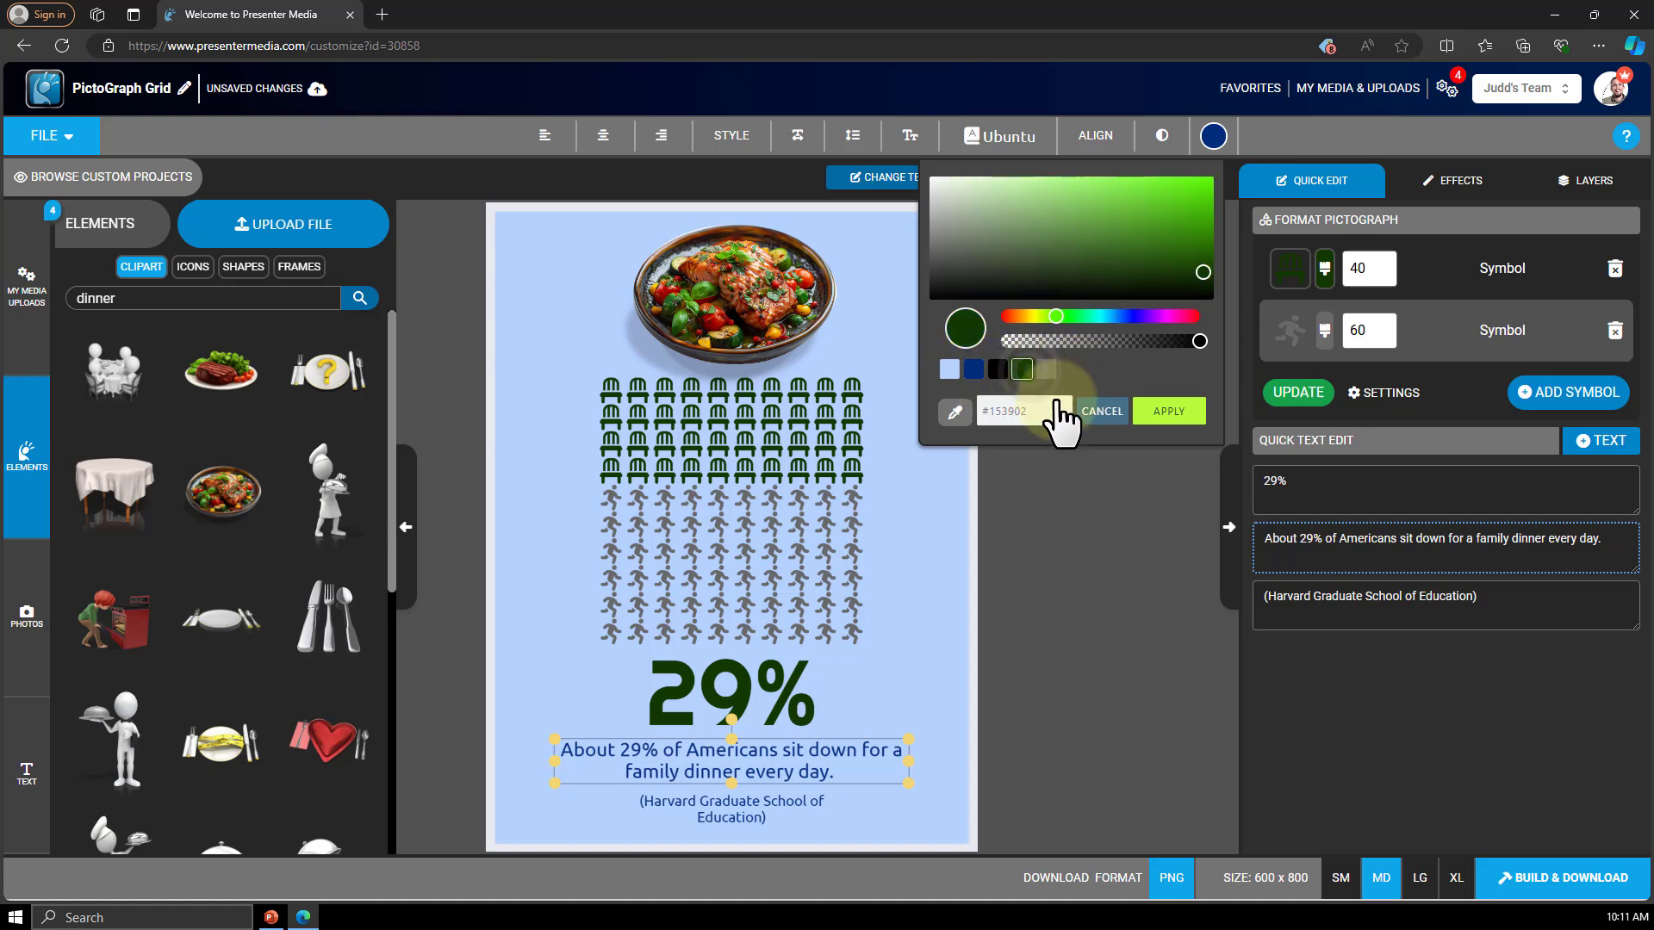
click(1163, 418)
Change the "(Harvard Graduate School of Education)" source text to the same grey as the running figures.
click(769, 807)
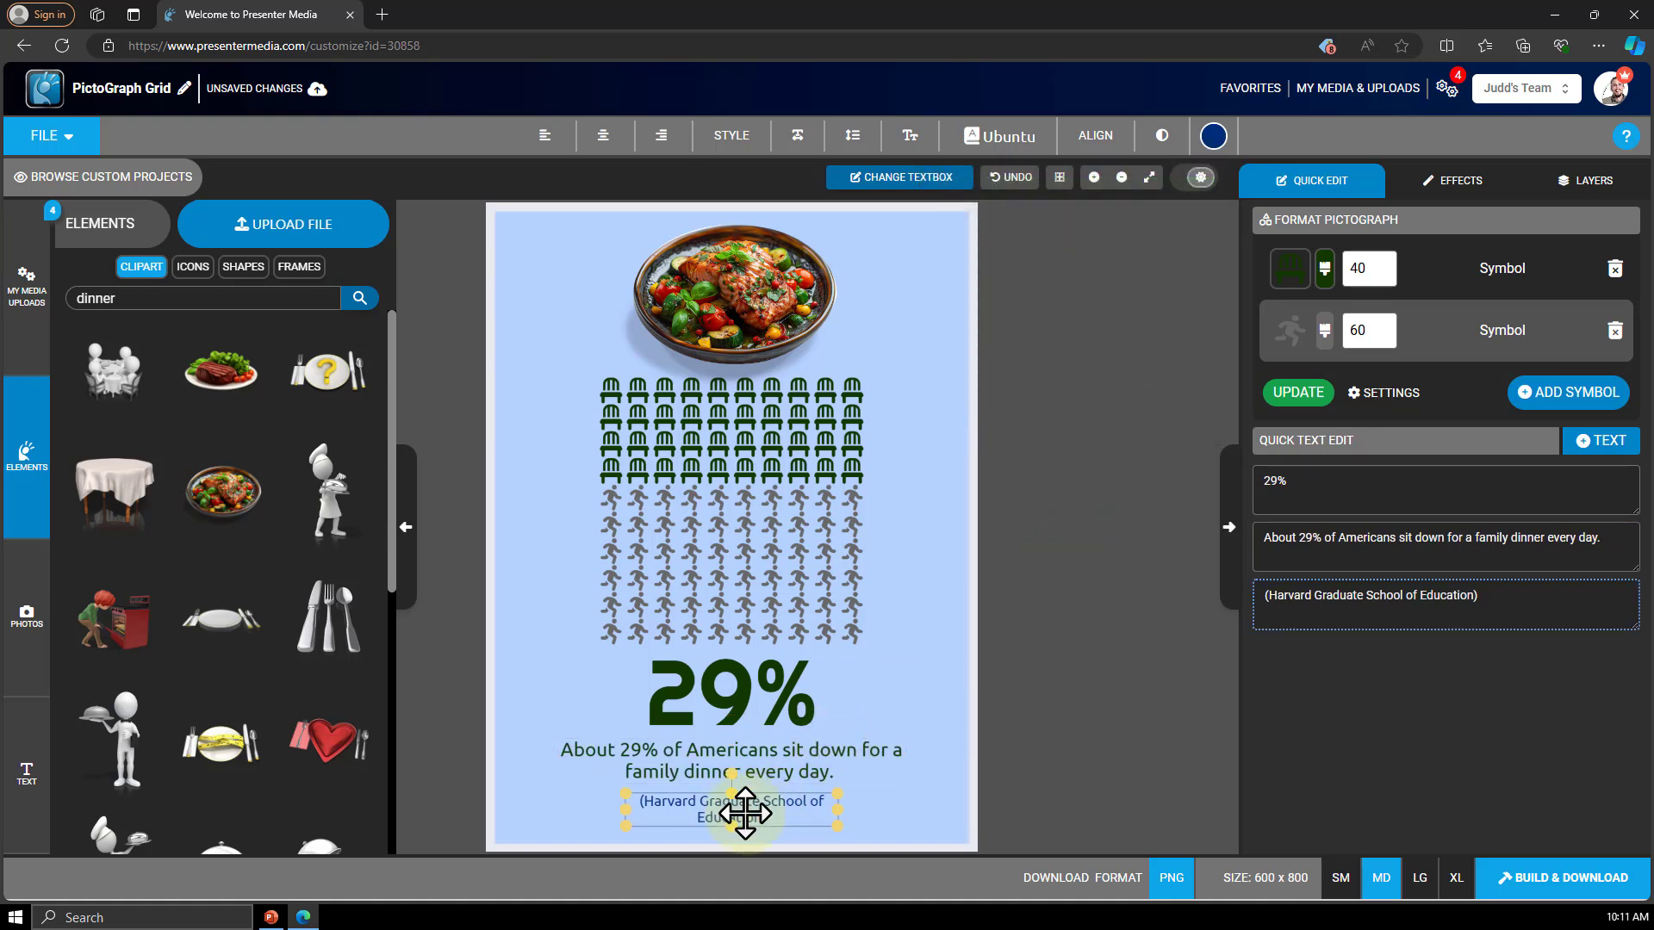
click(1213, 136)
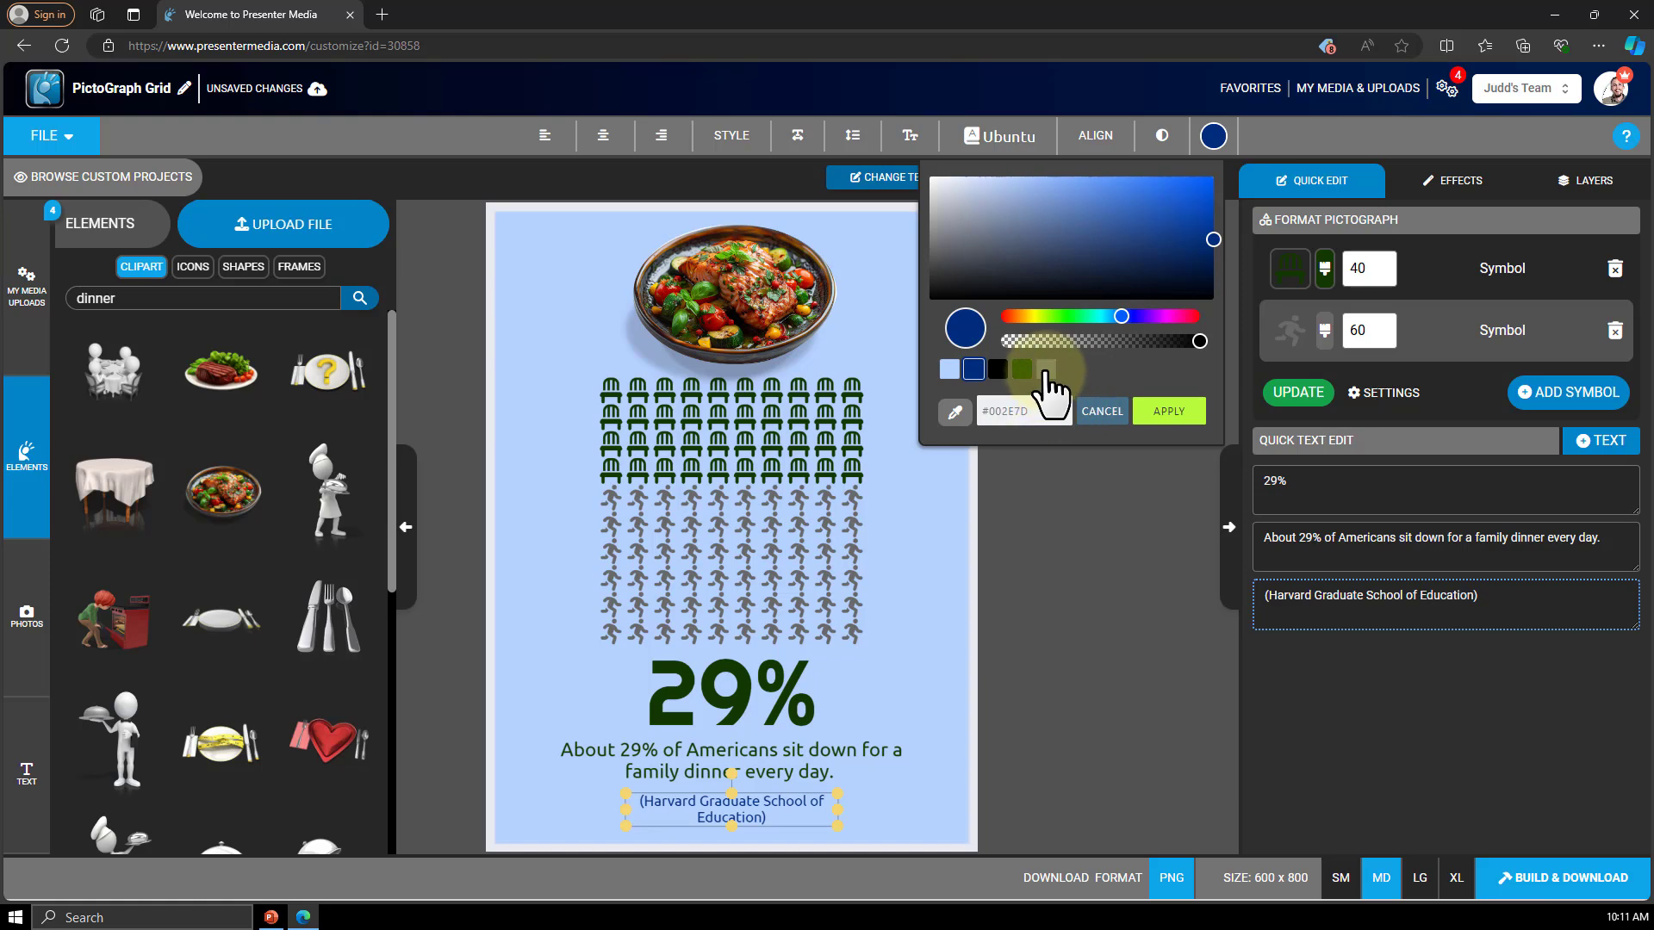
click(1046, 370)
click(1175, 410)
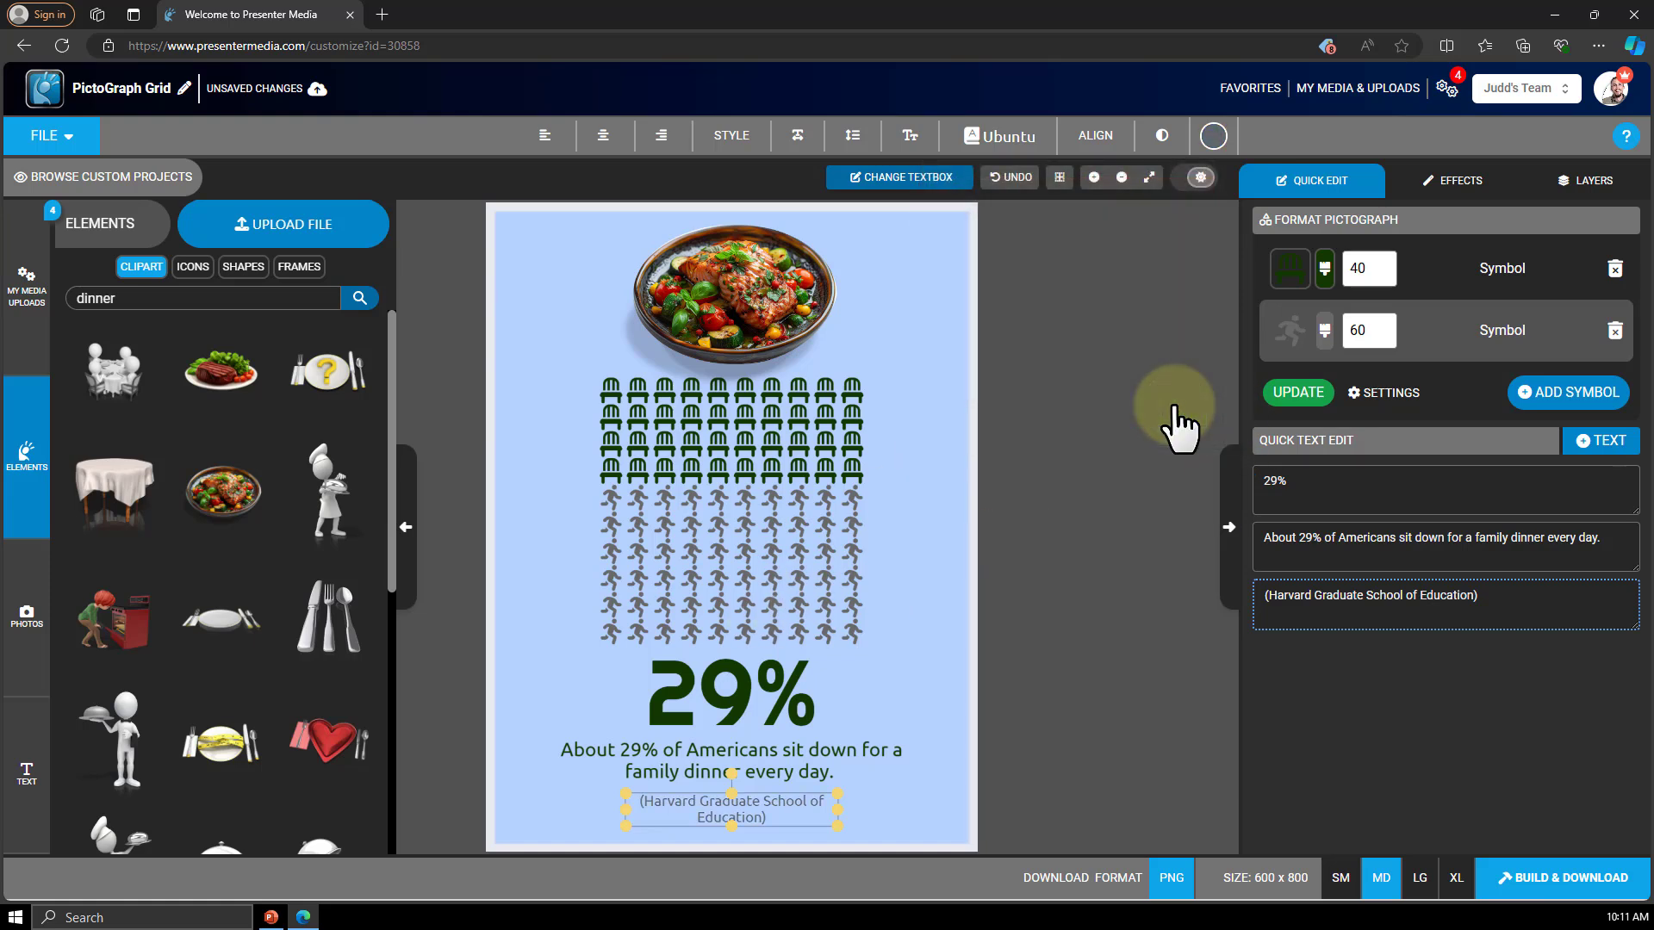
Change the infographic's background to pale green #E0FFD0, a light tint of the dark green used for the chairs.
click(930, 318)
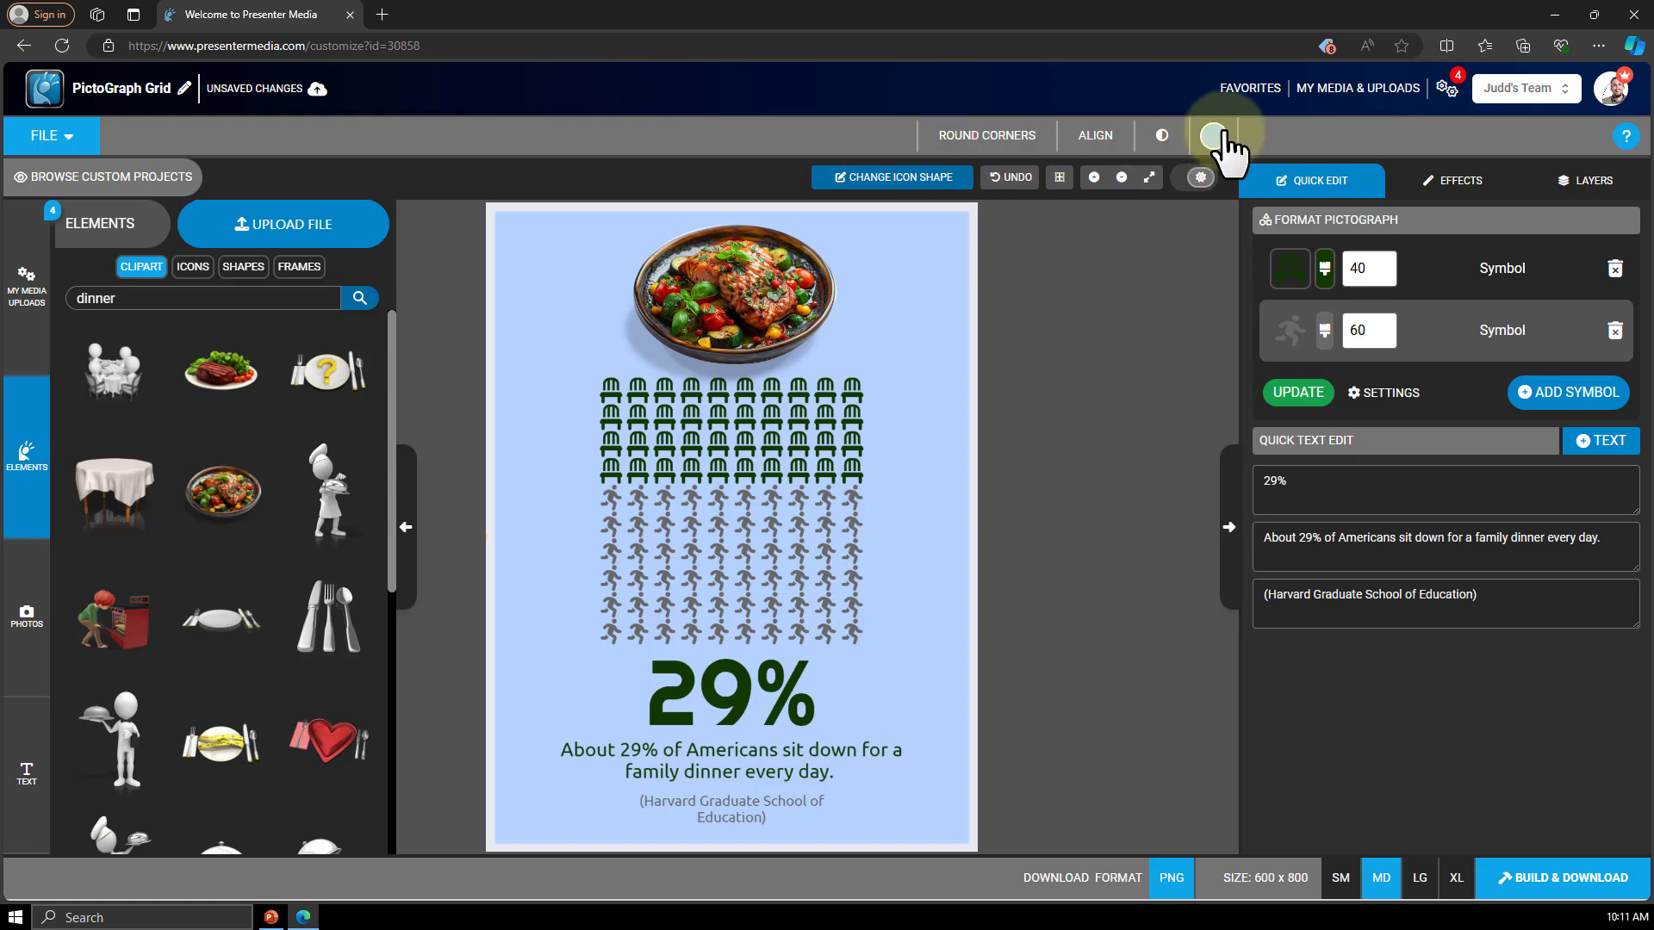
click(1216, 140)
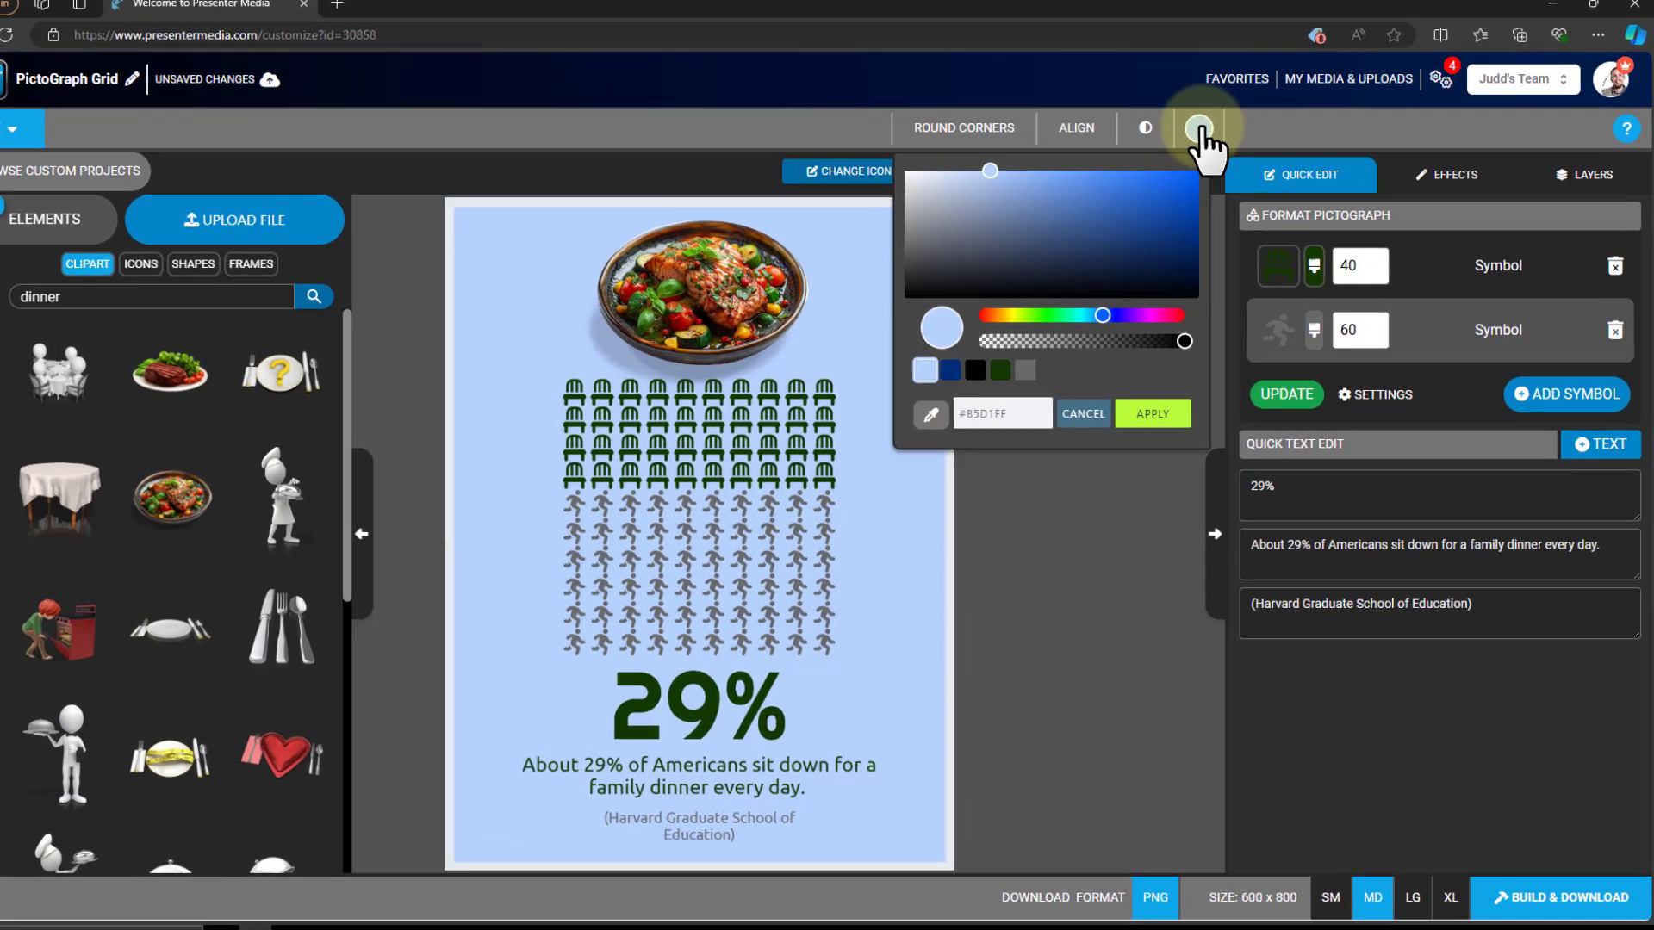
click(1000, 370)
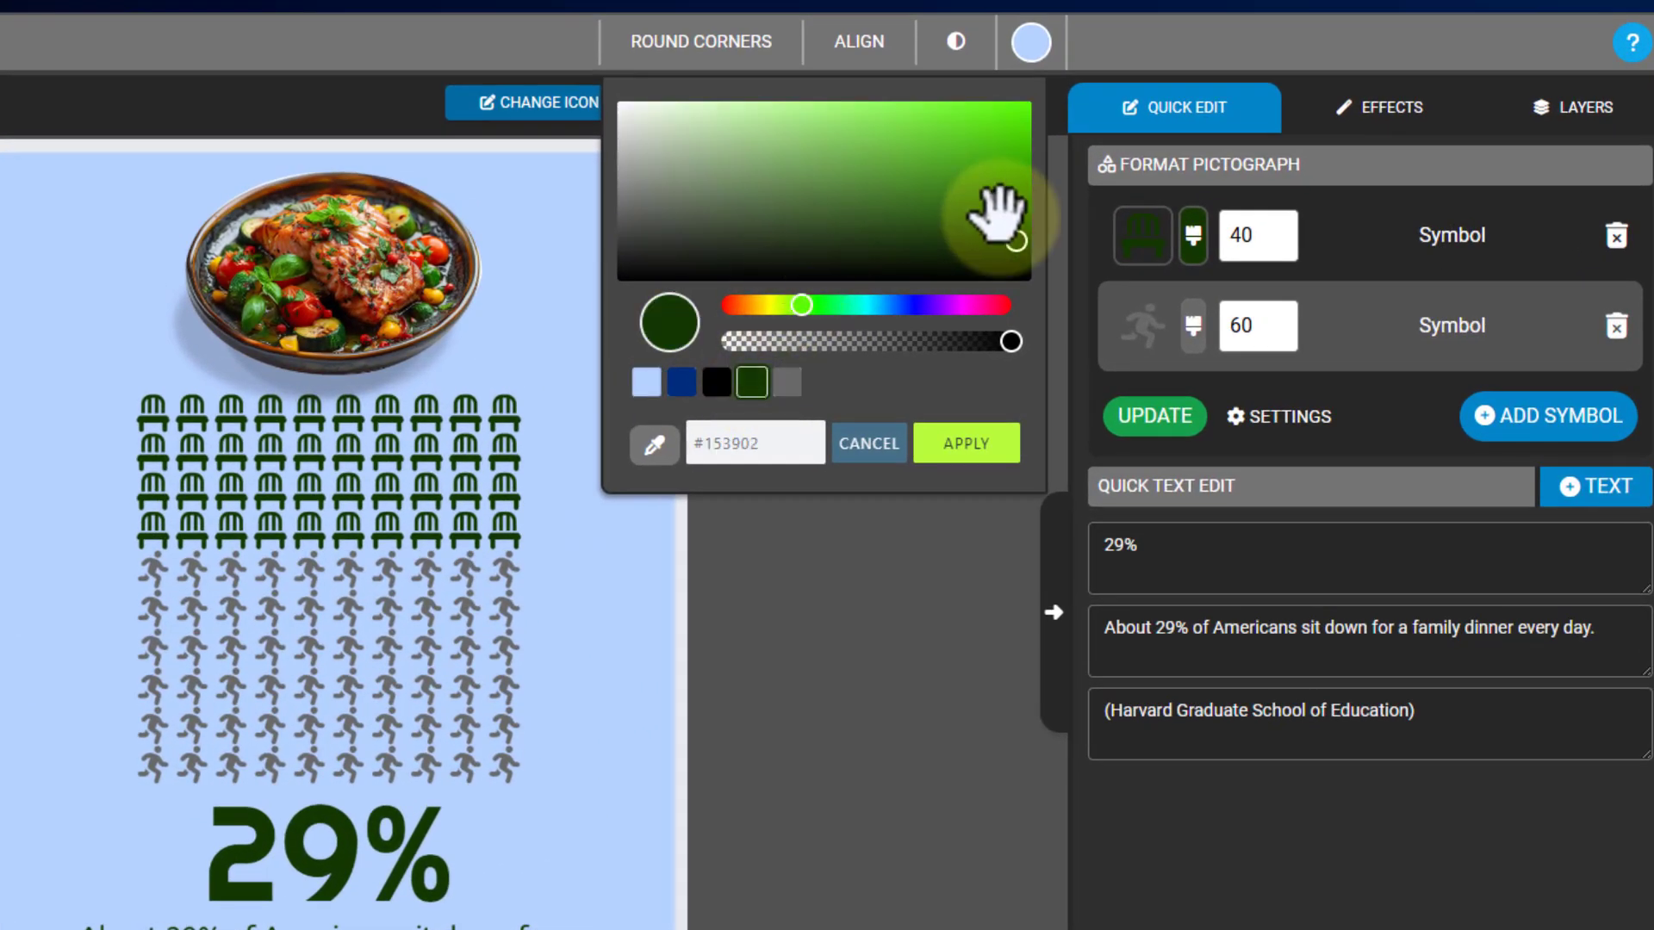
mouse_move(989, 191)
mouse_down()
mouse_move(827, 192)
mouse_move(941, 140)
mouse_move(892, 148)
mouse_move(845, 129)
mouse_move(687, 229)
mouse_move(990, 203)
mouse_move(694, 103)
mouse_up()
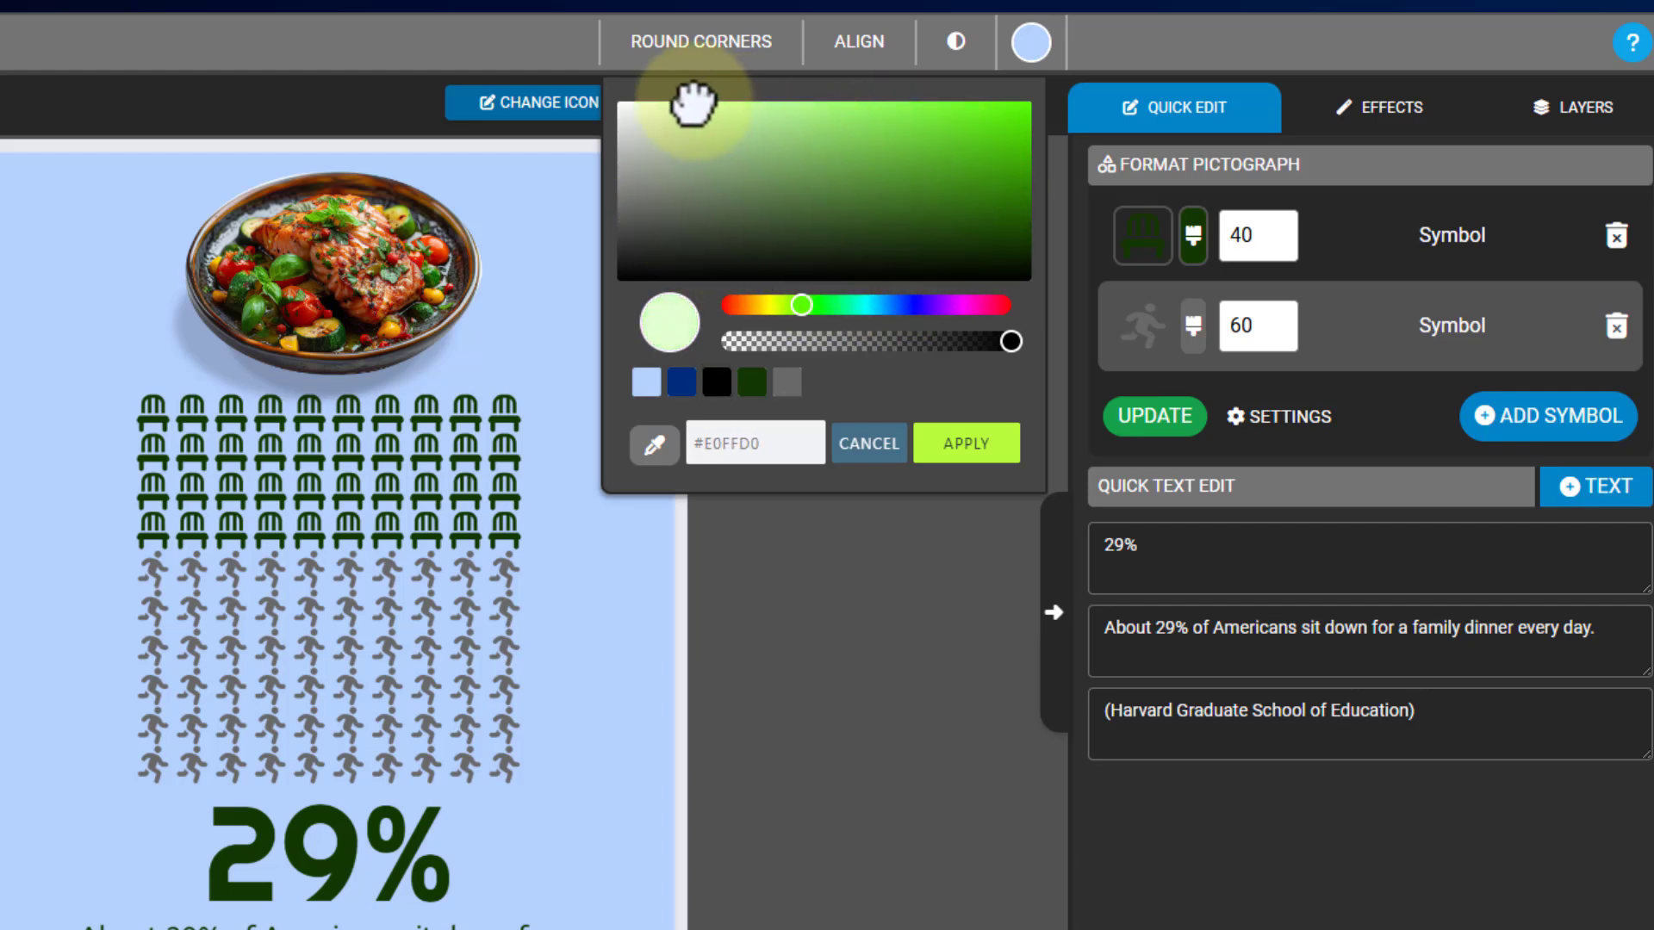
click(995, 439)
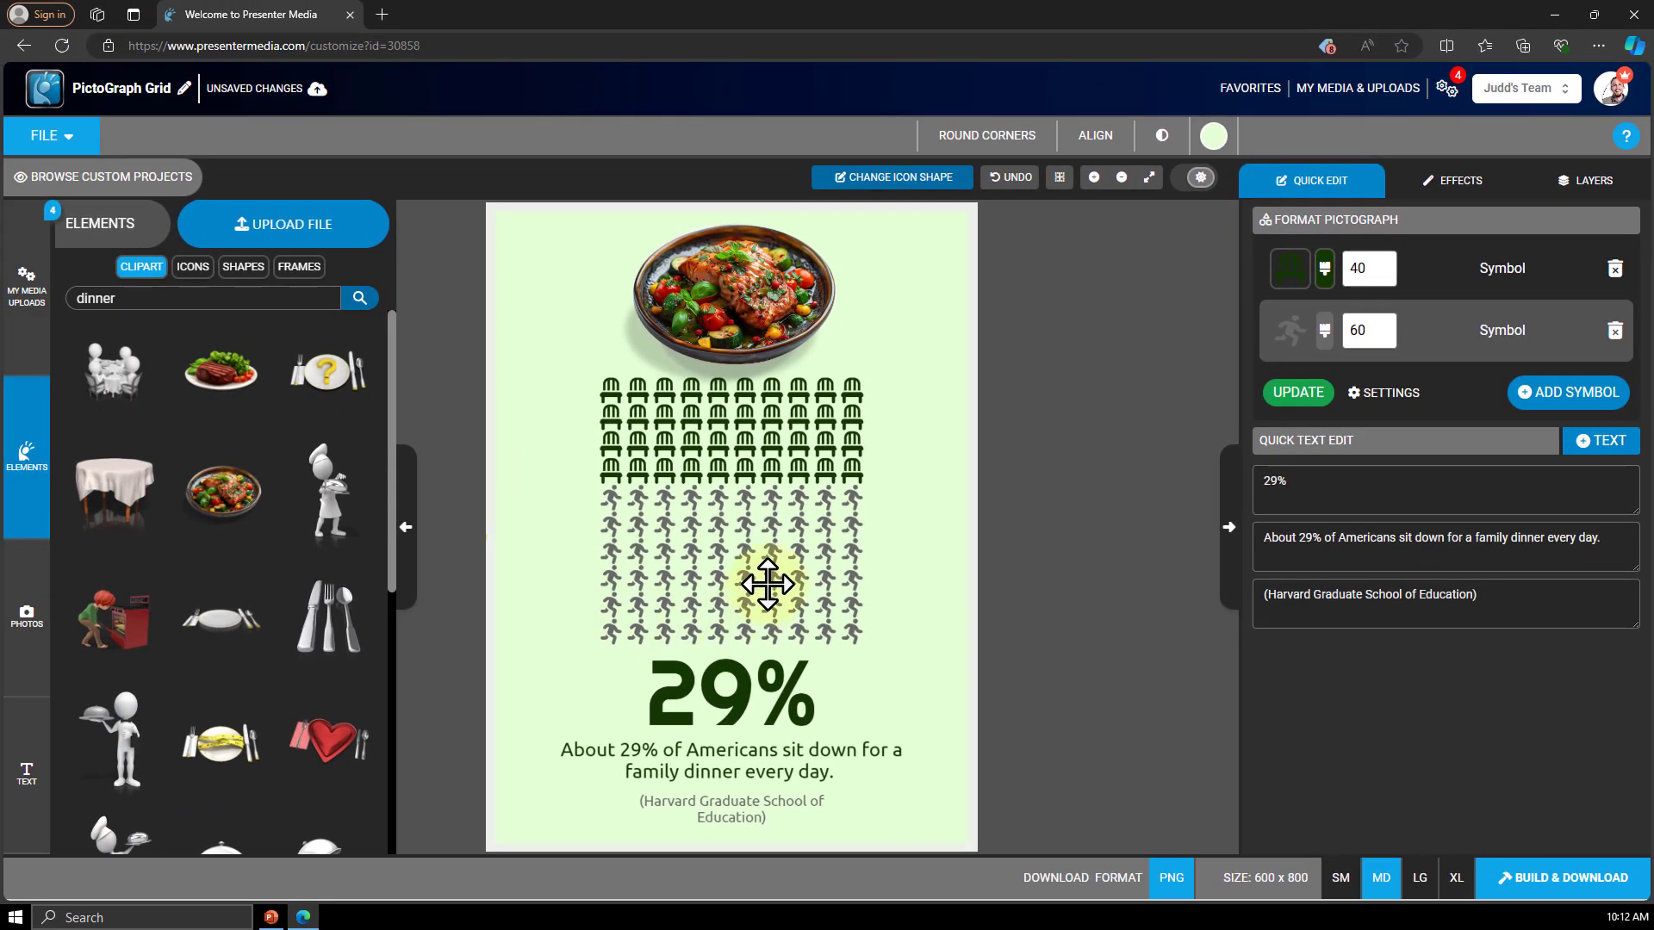
Set the pictograph's chair symbol count to 29 and its running figure count to 71, and update the pictograph.
click(657, 547)
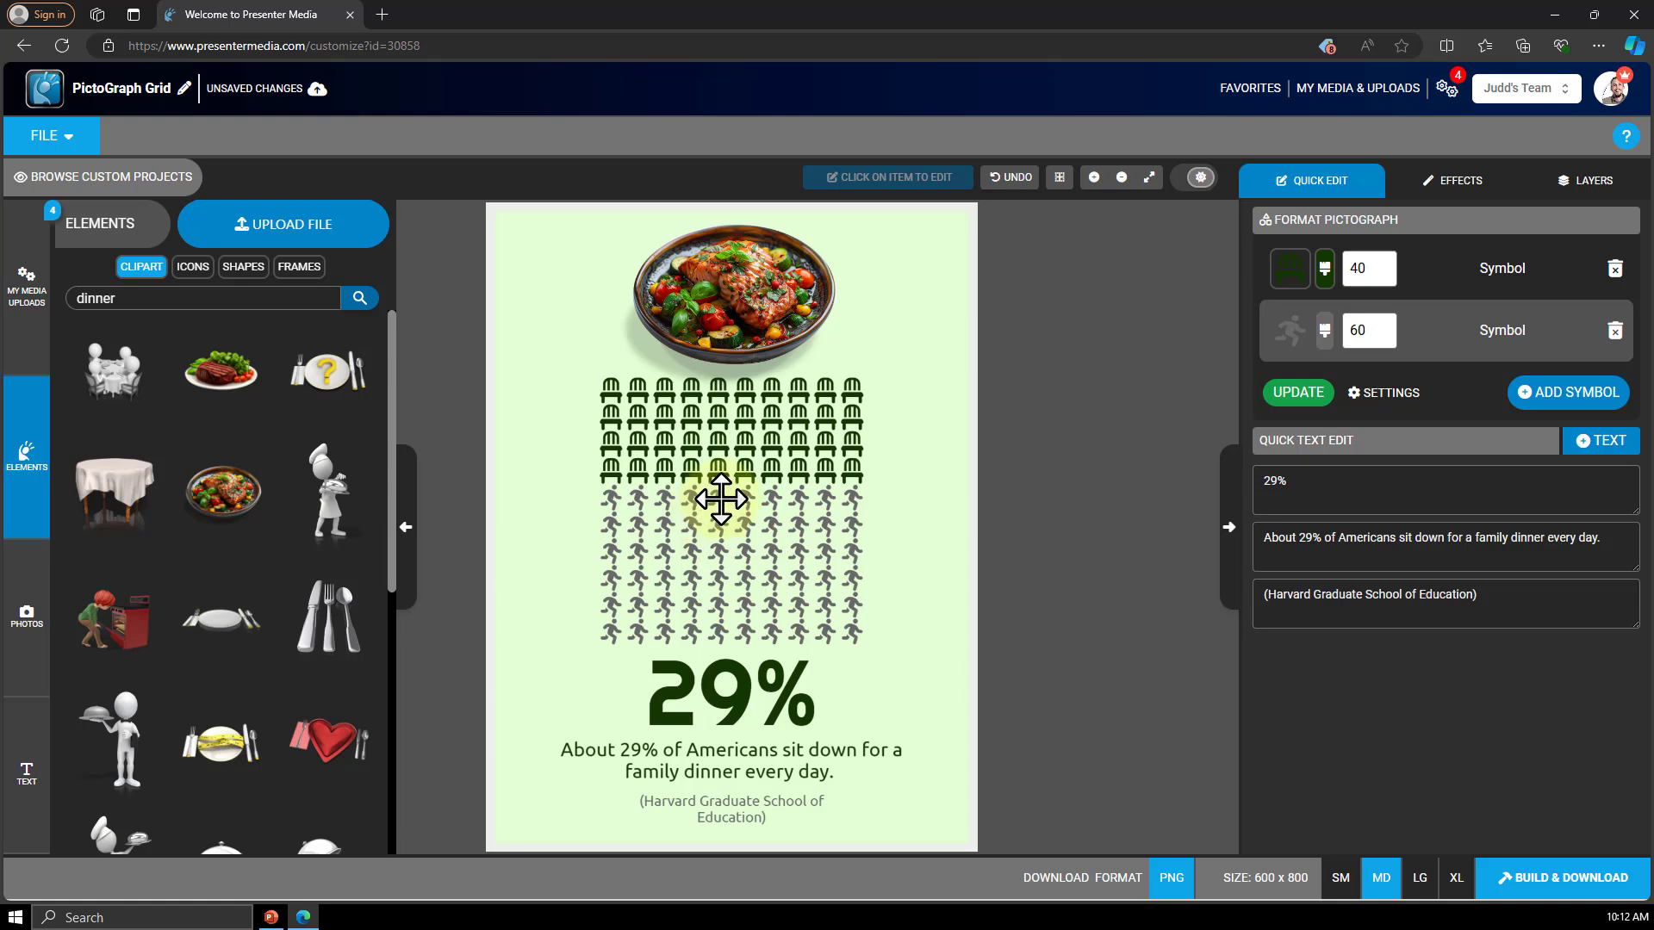
click(722, 510)
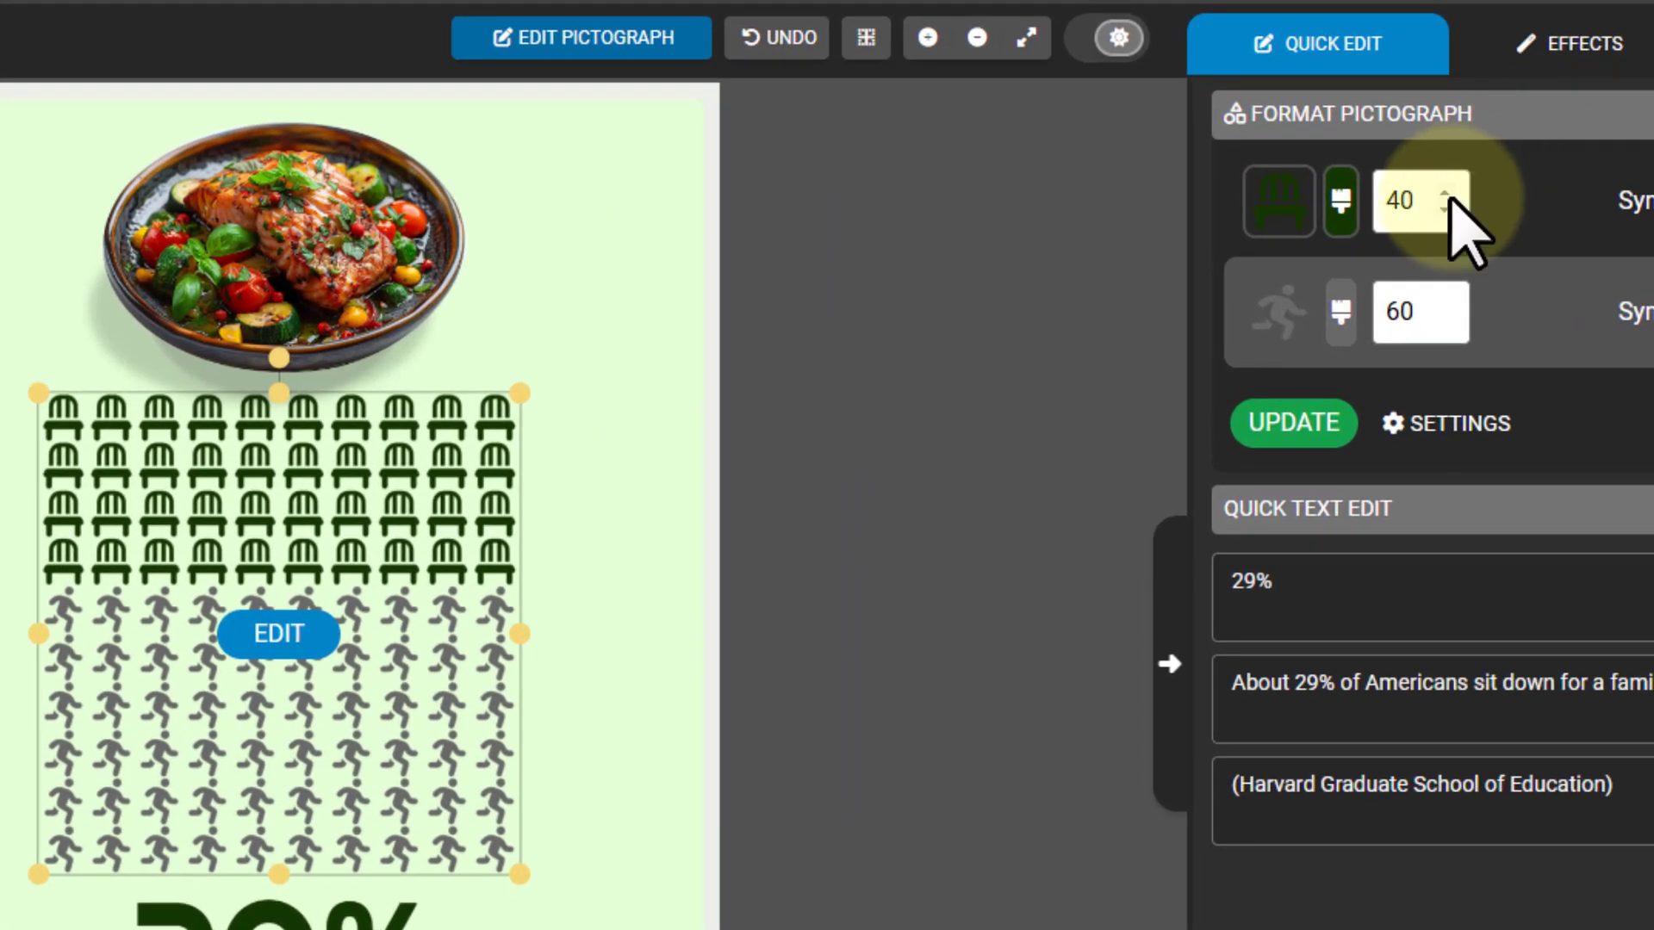
click(1427, 204)
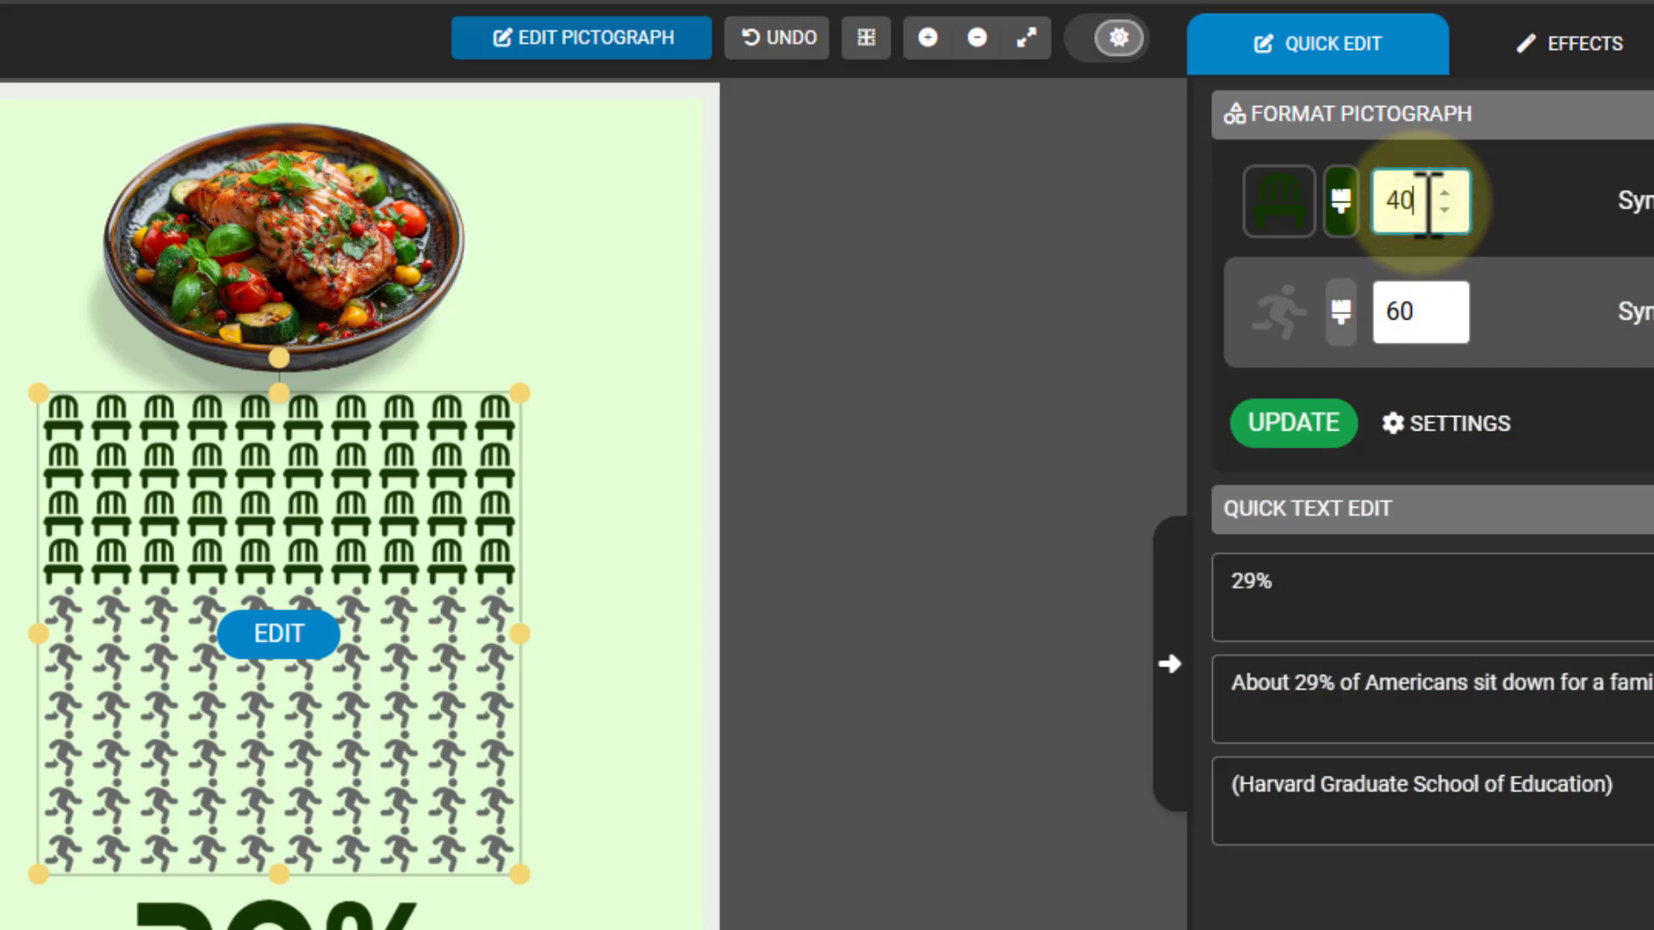
text(59)
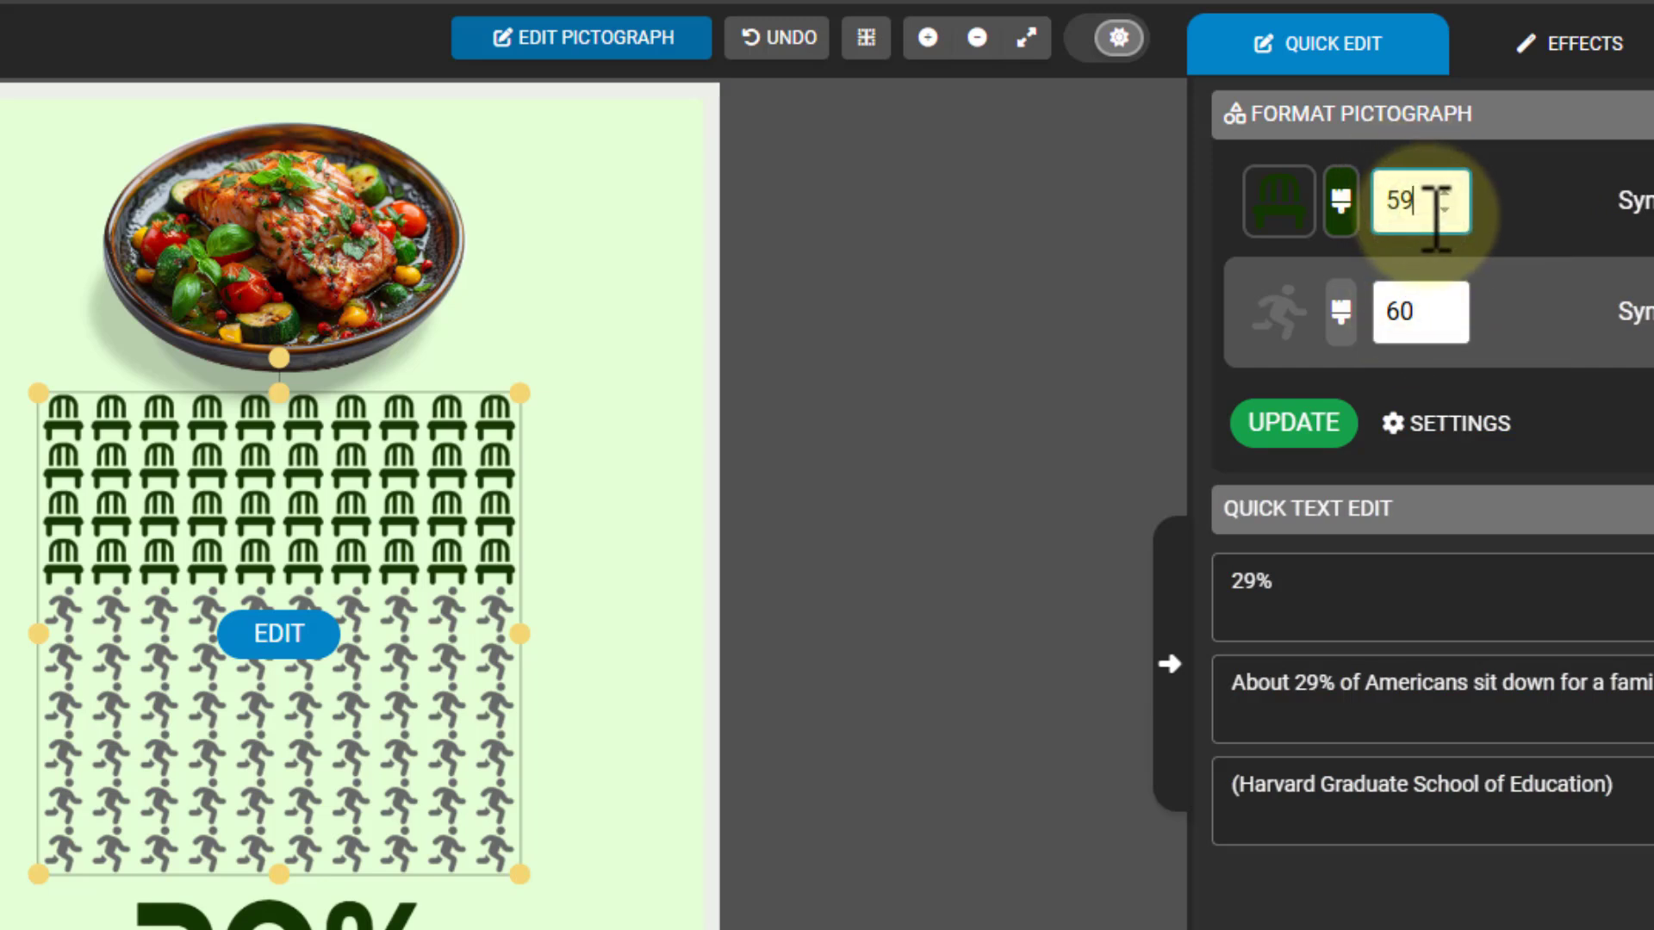
key(BackSpace)
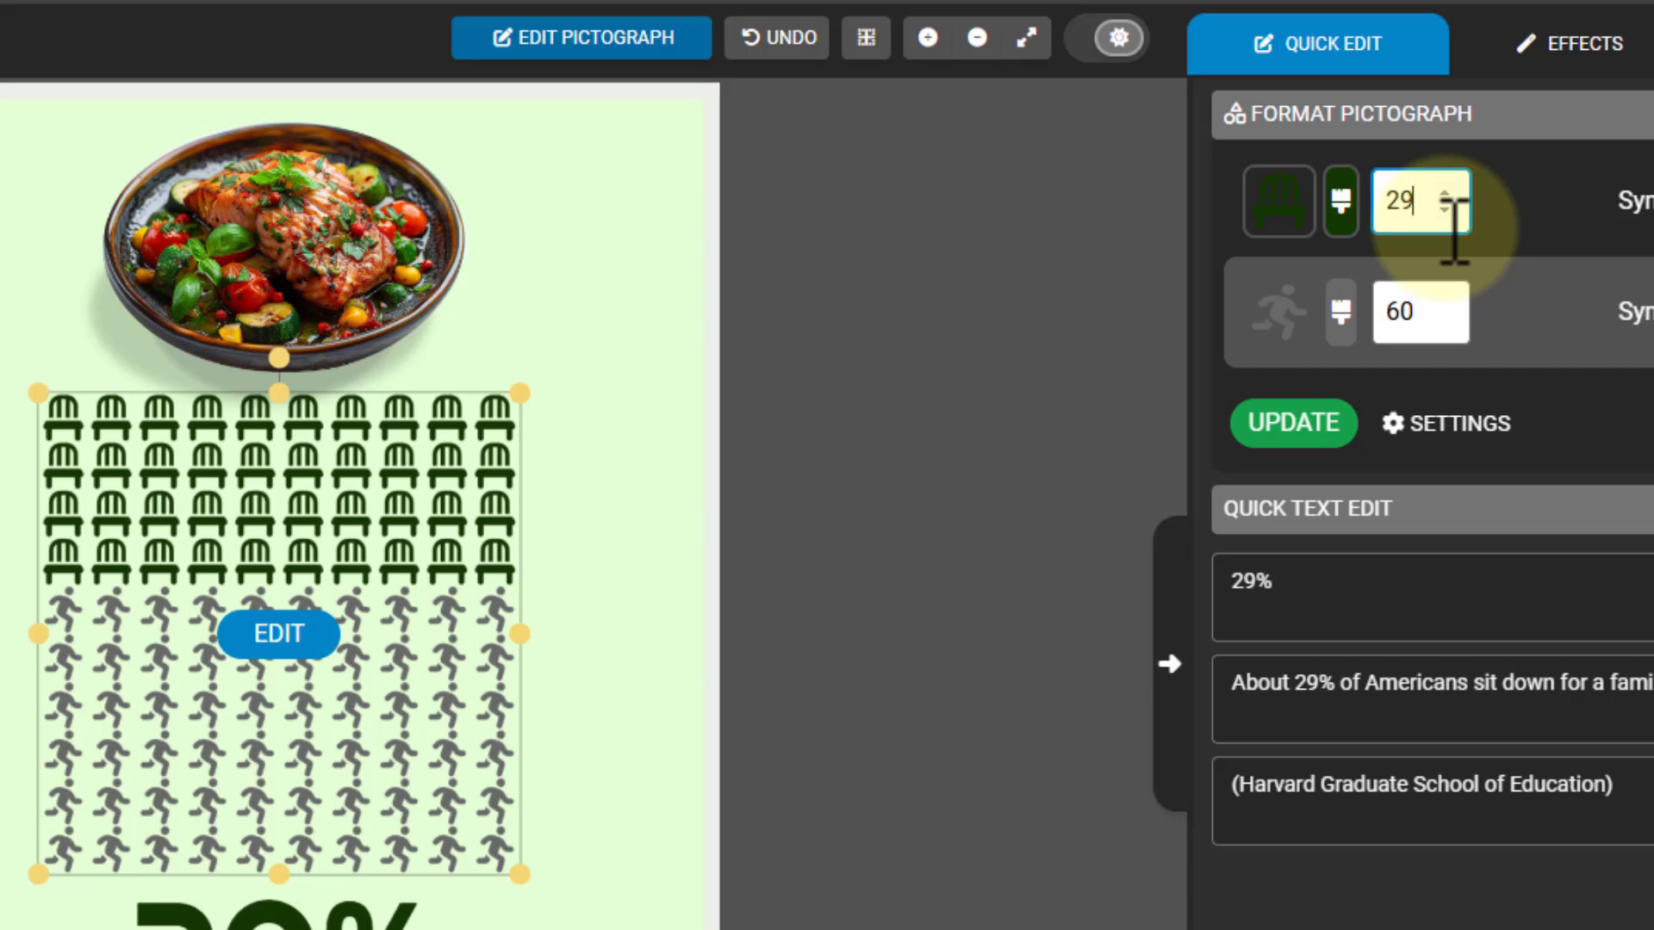
click(1433, 312)
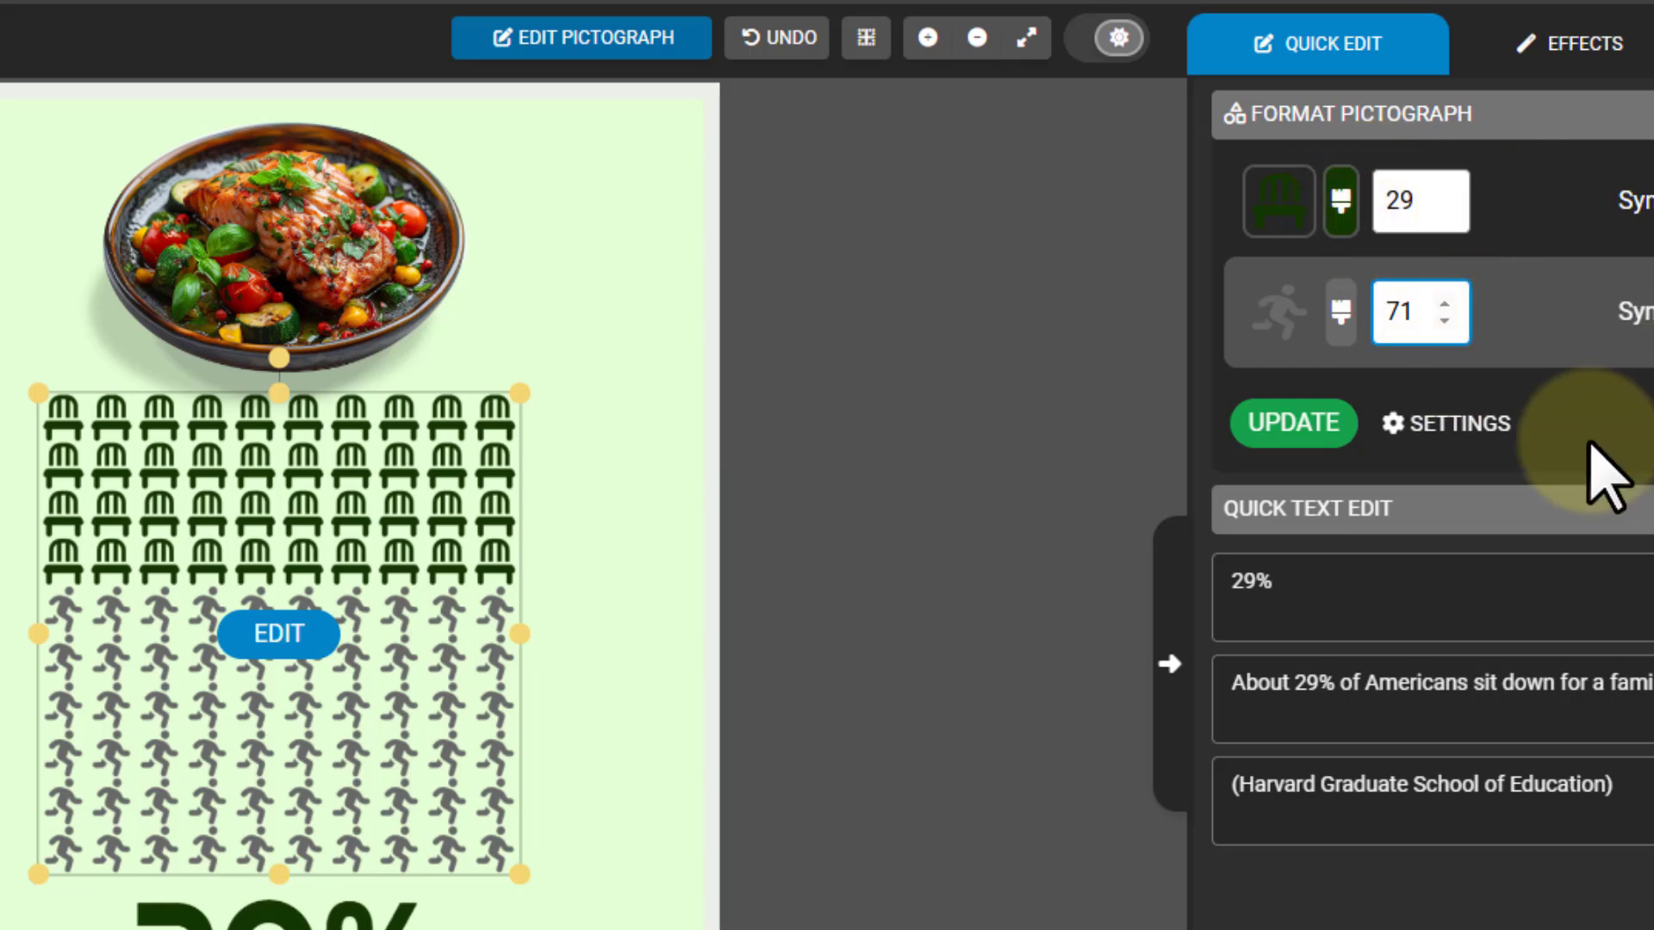
click(1265, 438)
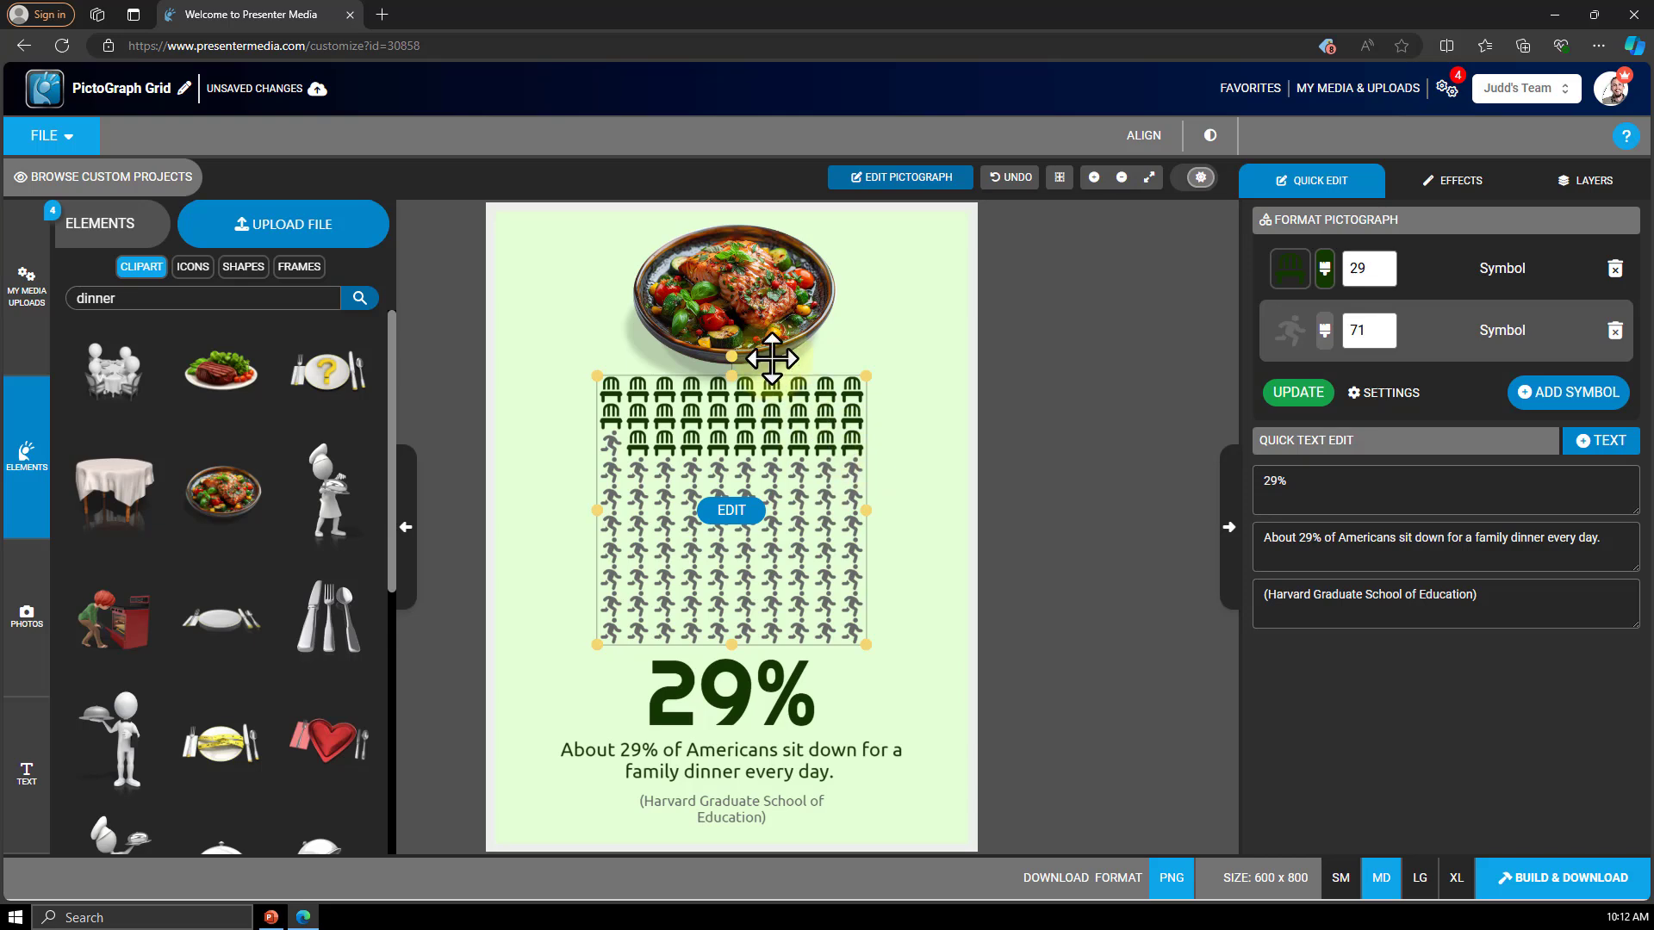
Build the infographic as a PNG at the XL size of 2400 x 3200.
click(937, 606)
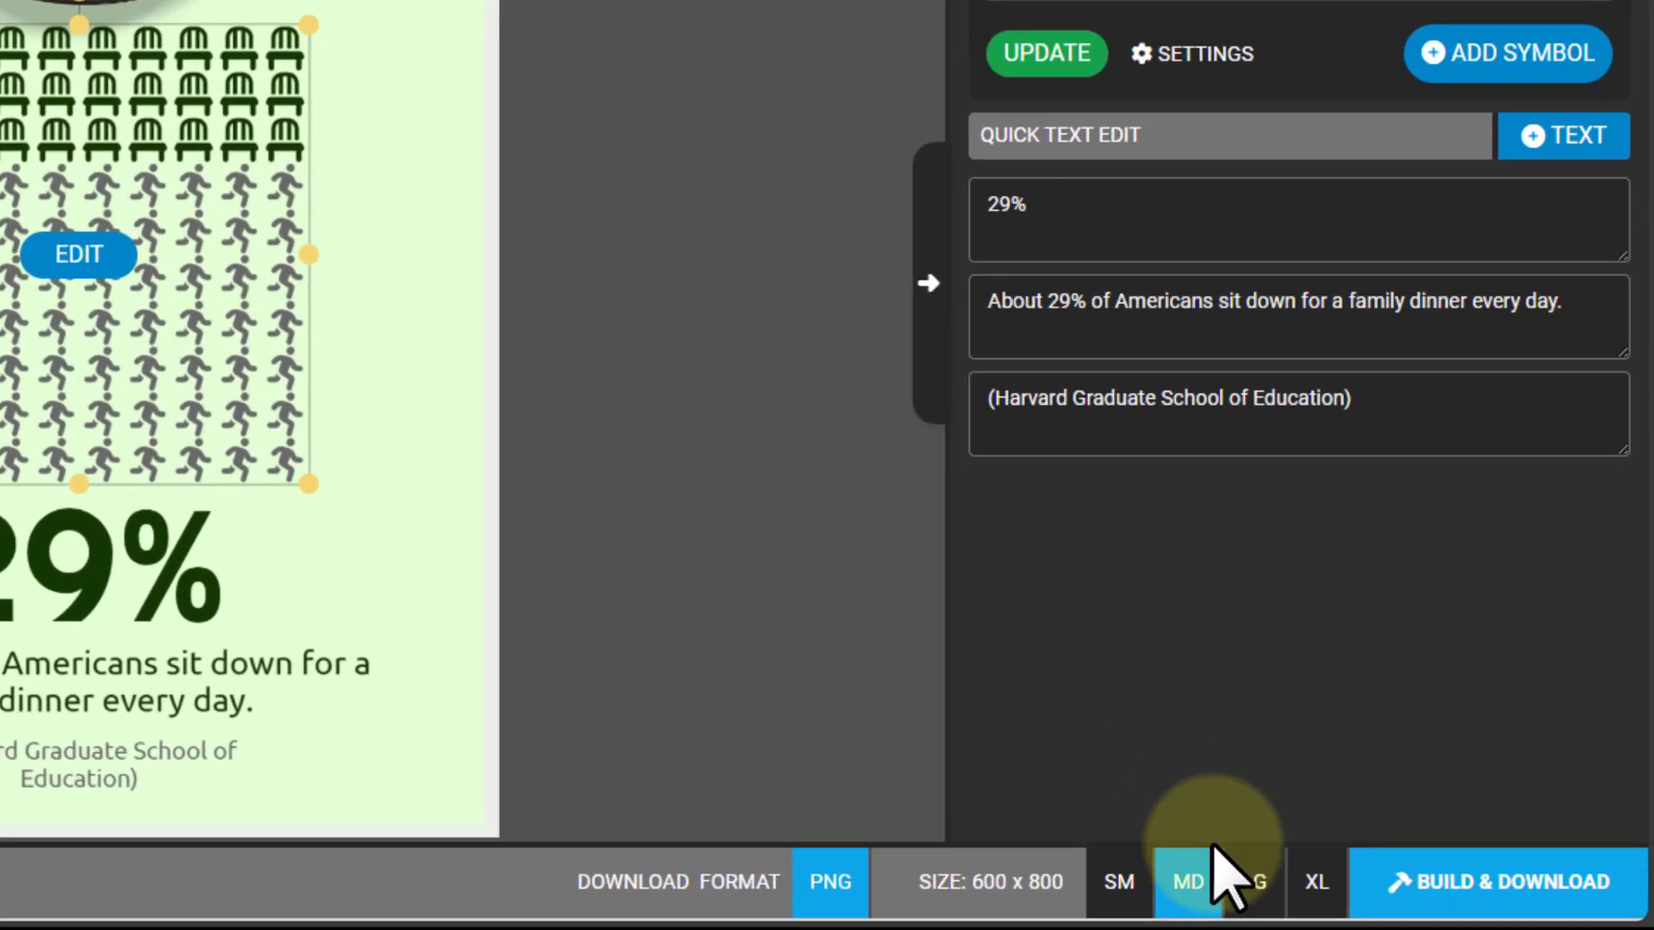
click(1317, 882)
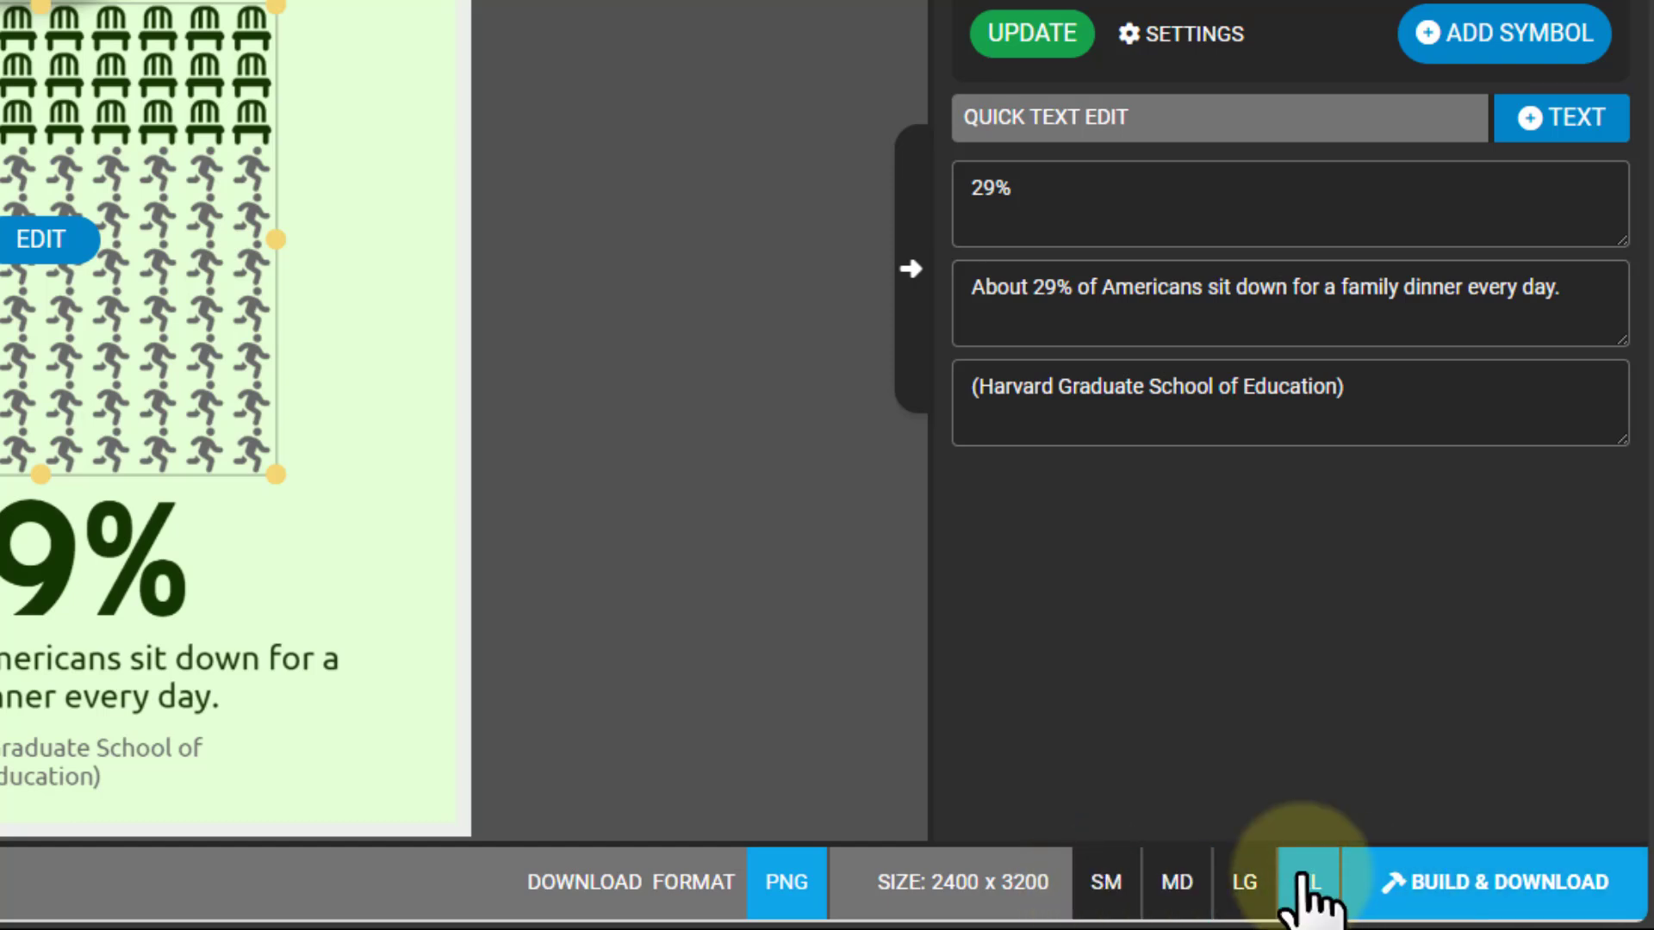
click(1488, 889)
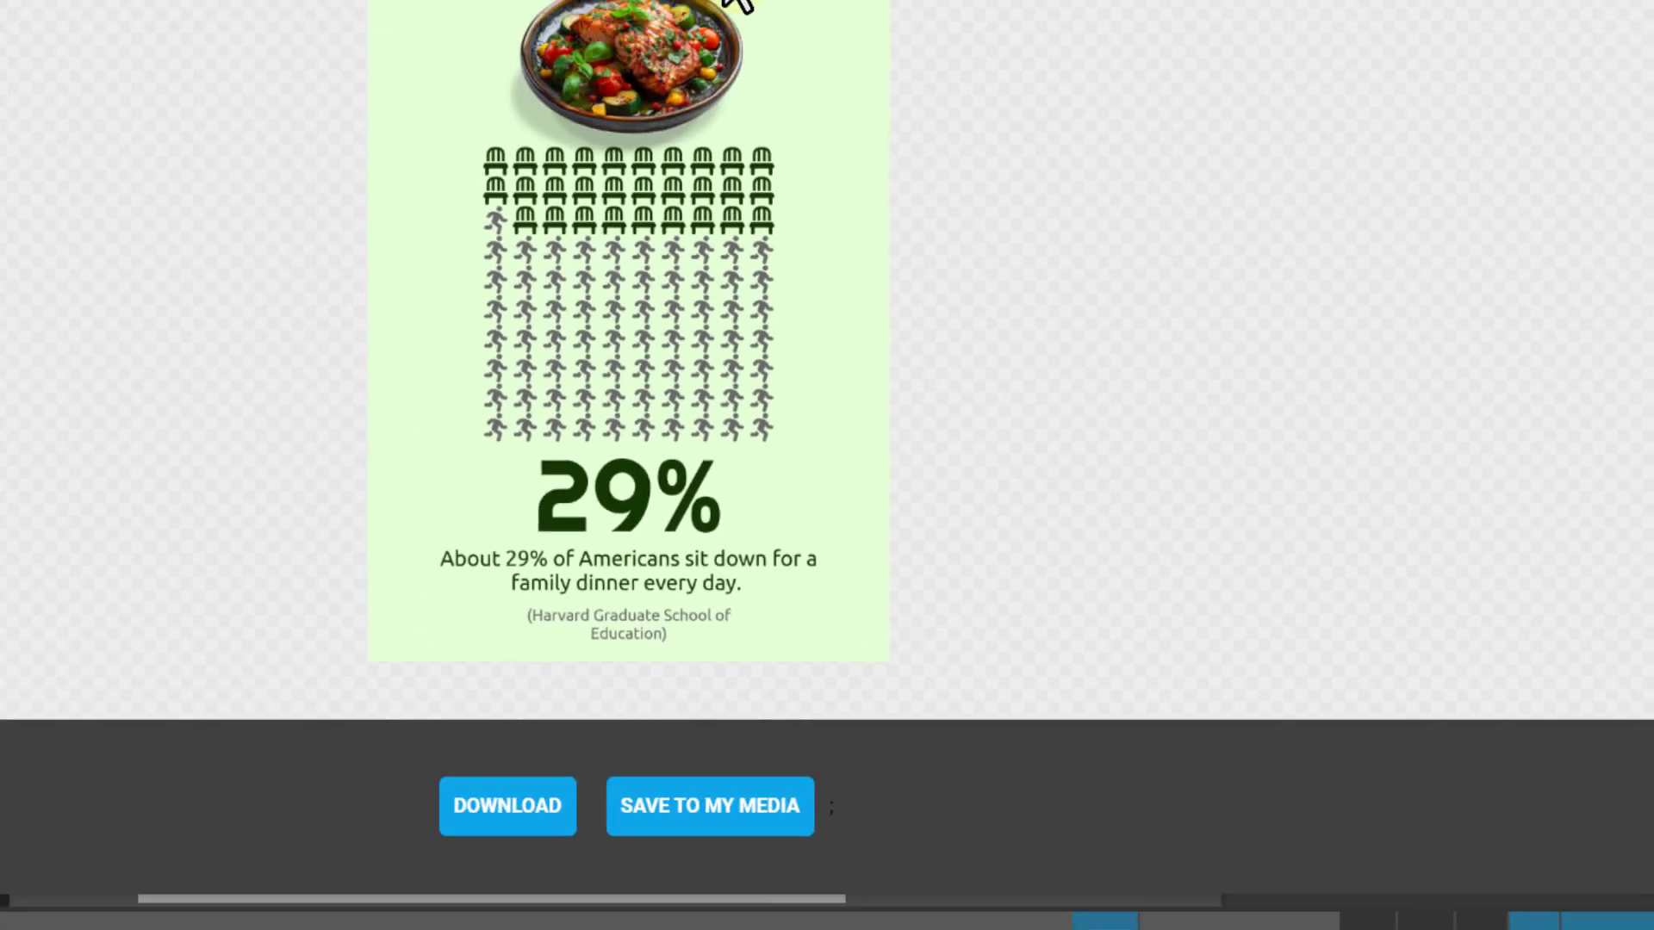
Save the built infographic to My Media and download a copy of it.
click(715, 805)
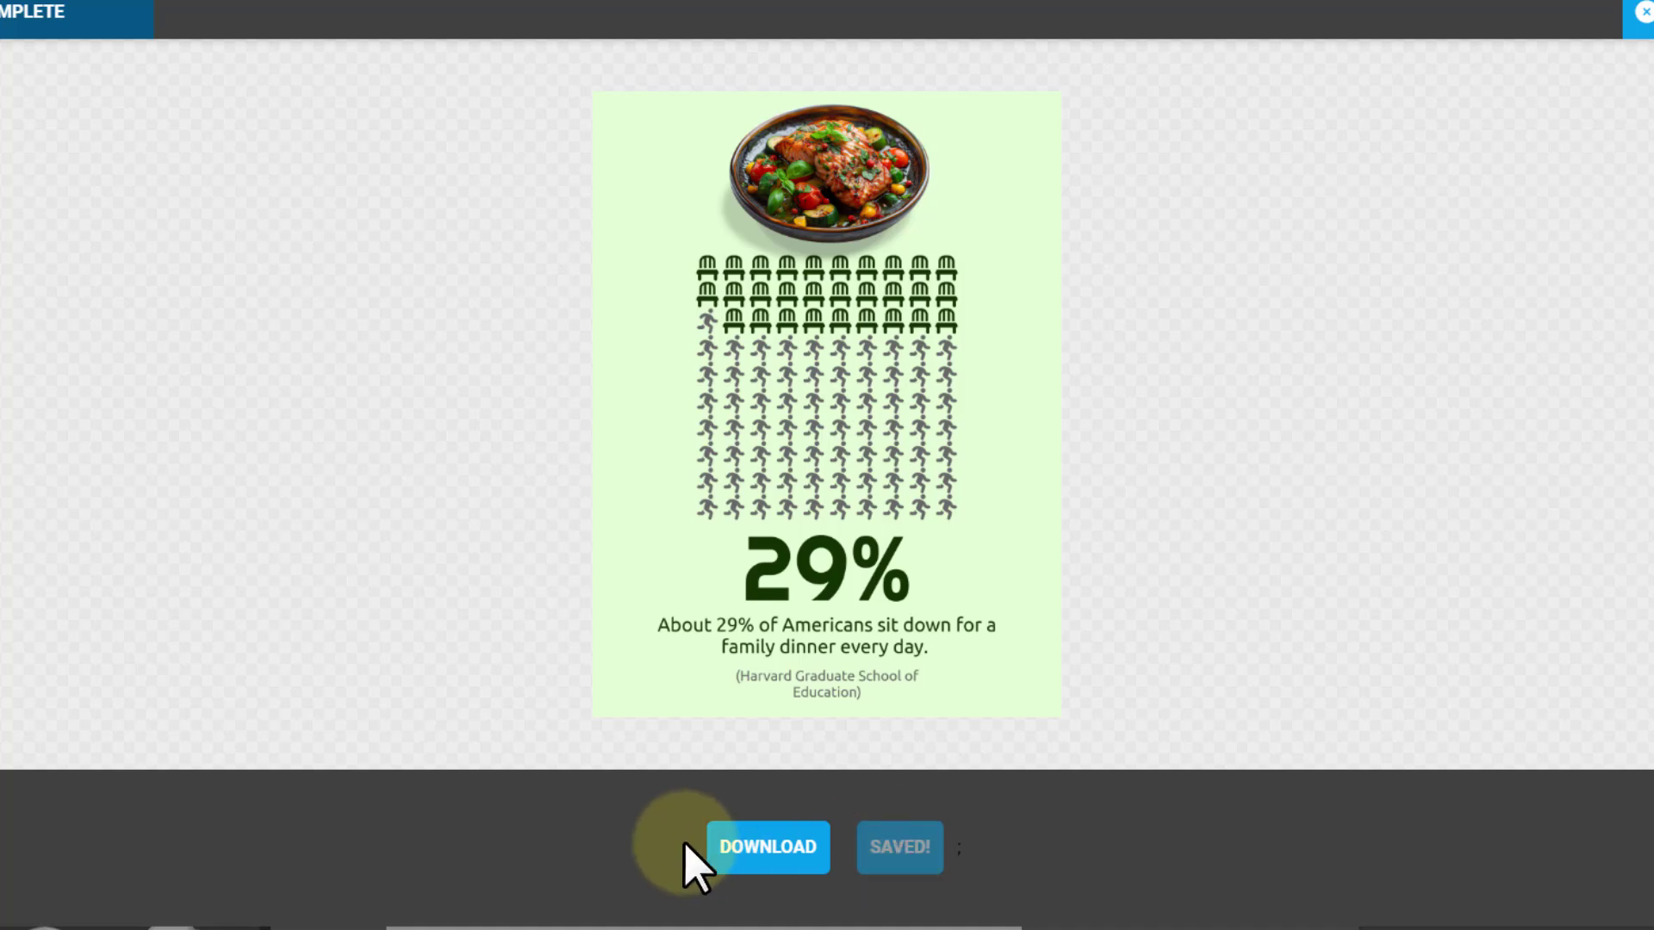
click(761, 845)
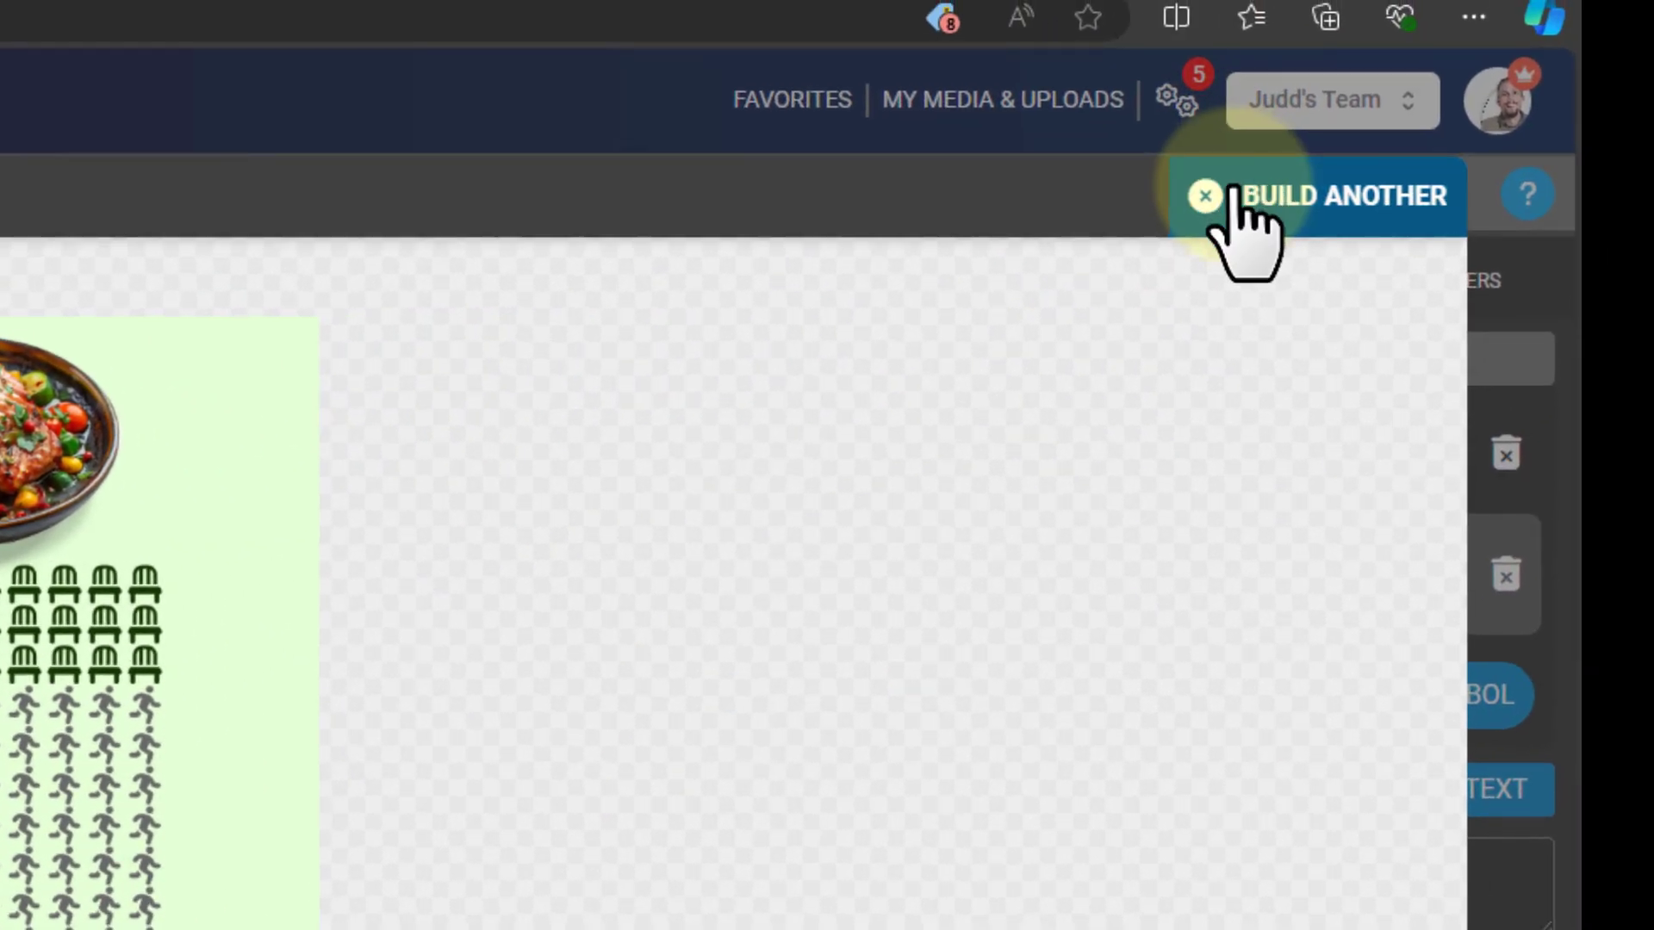
Close the finished build and switch to the blank presentation in PowerPoint.
click(1233, 194)
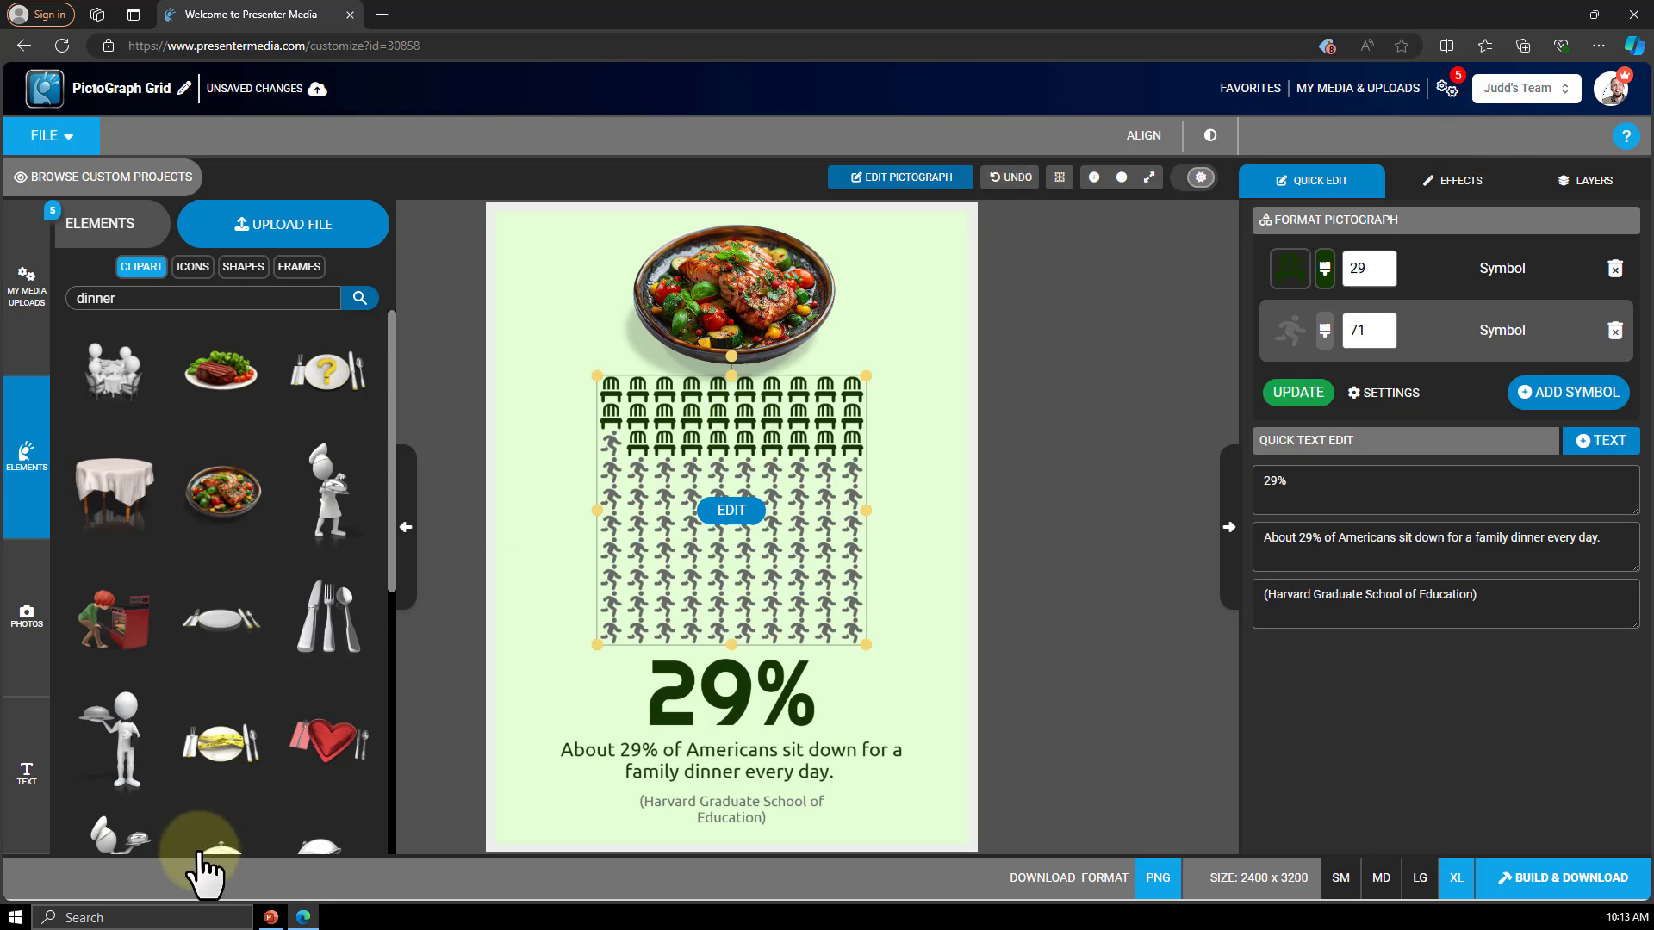
click(272, 917)
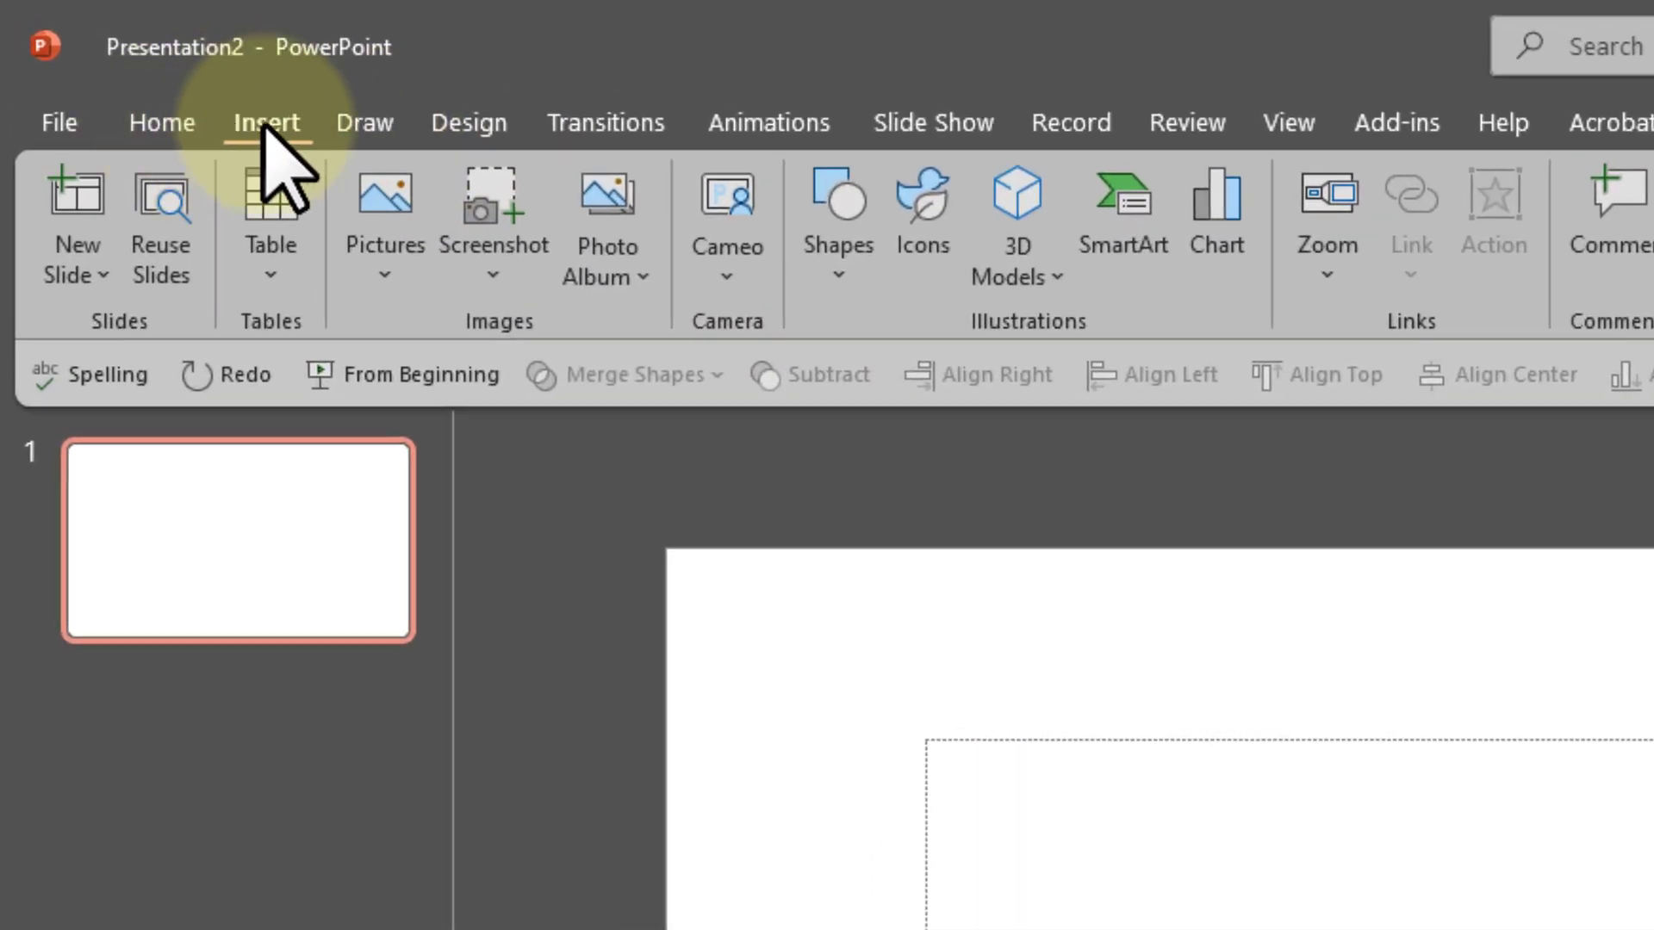
click(265, 128)
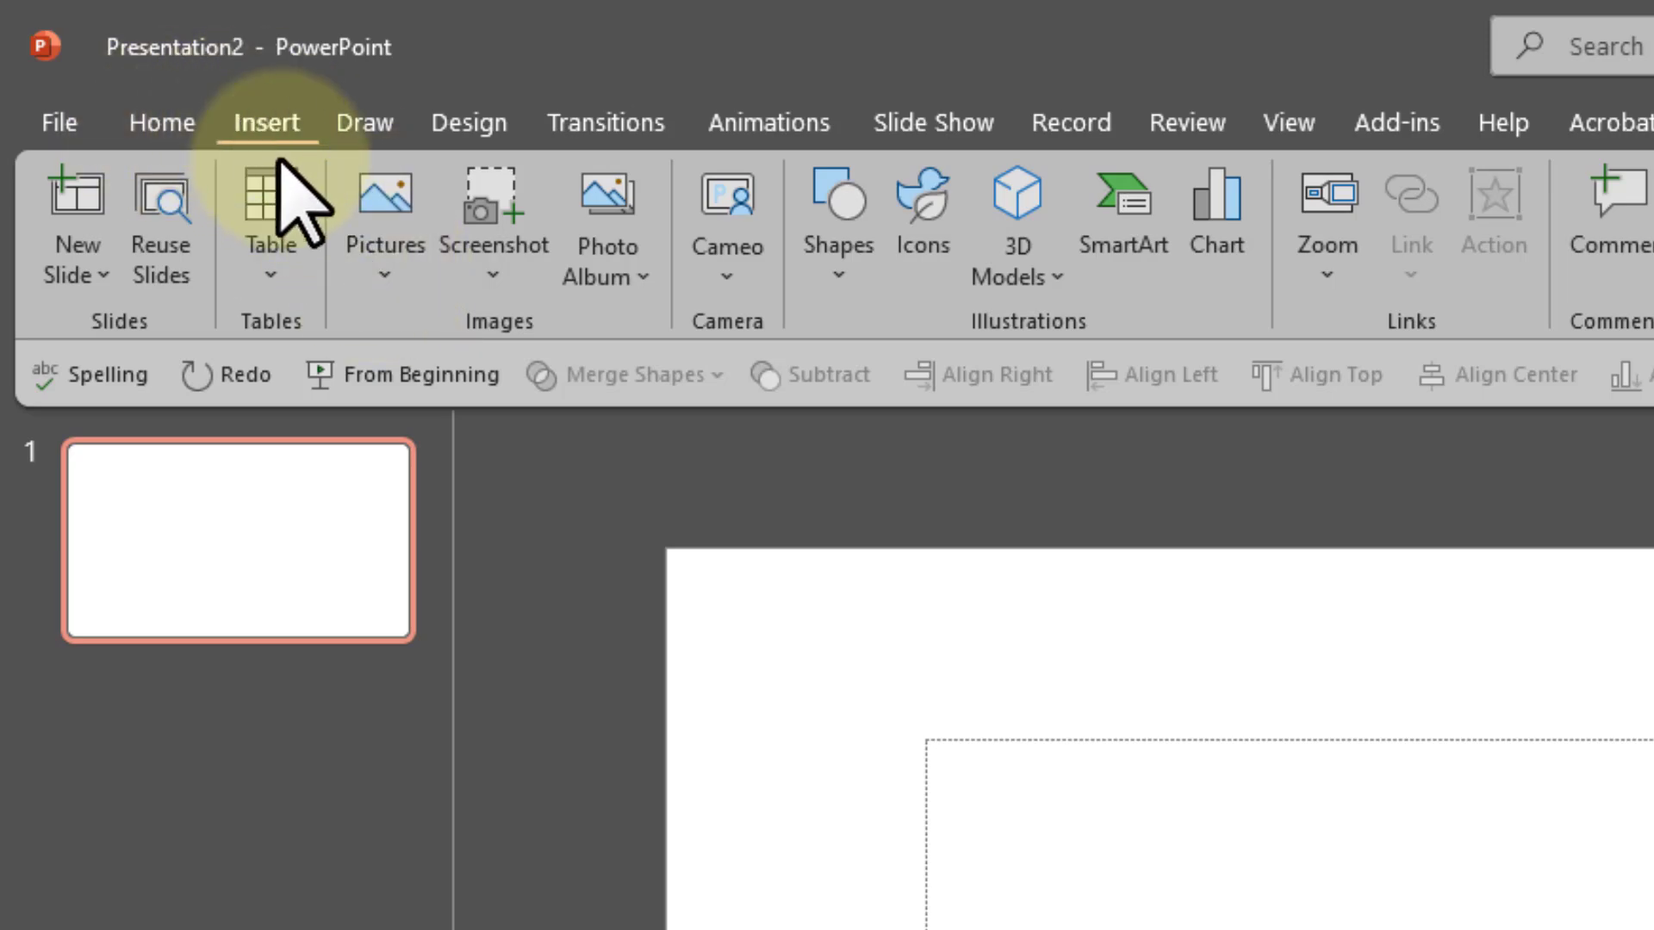
click(379, 258)
key(Escape)
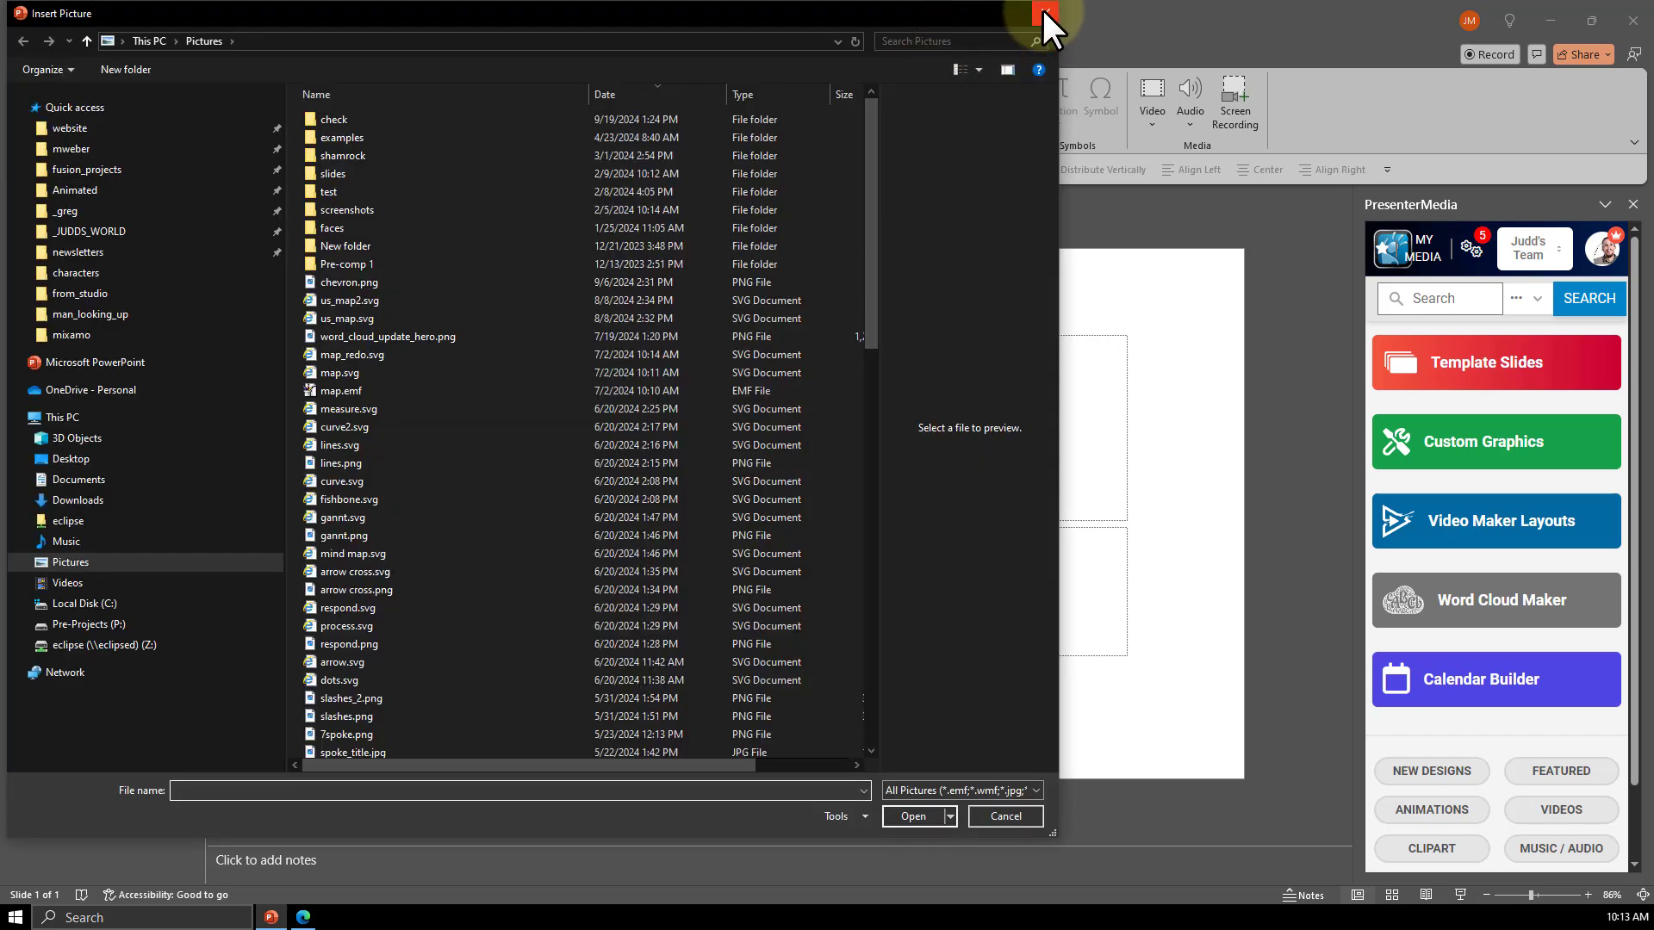
click(1044, 10)
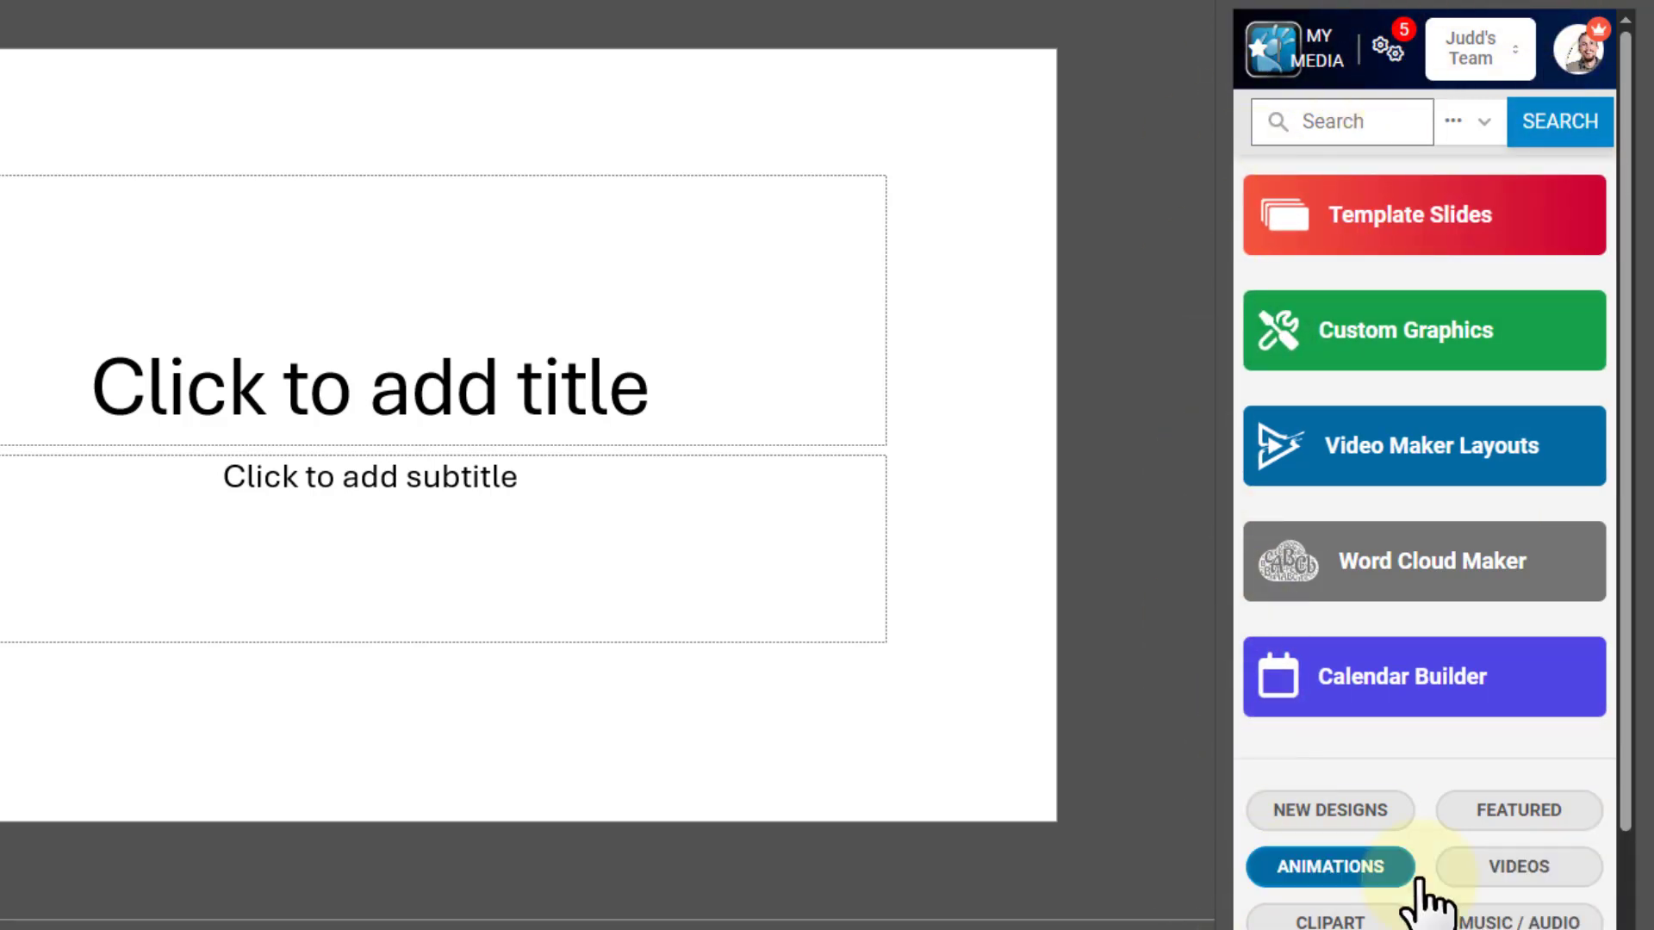
Add the pictograph_grid infographic from the PresenterMedia add-in's My Media to the slide and move it flush with the slide's upper-left corner.
click(1319, 63)
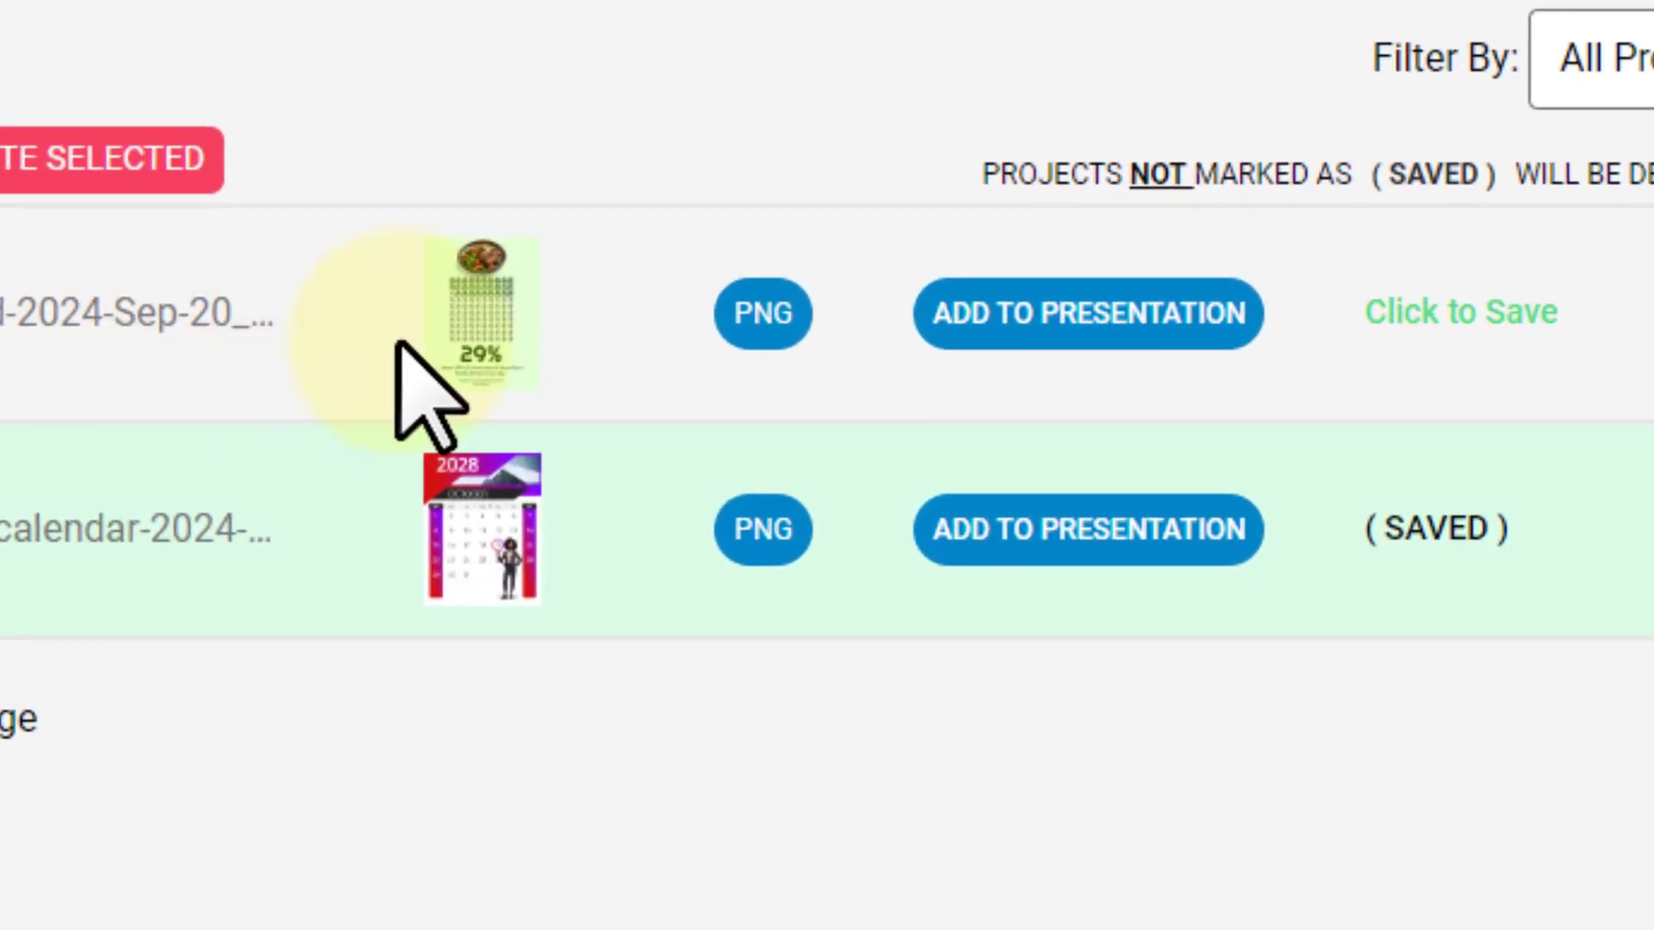
click(970, 331)
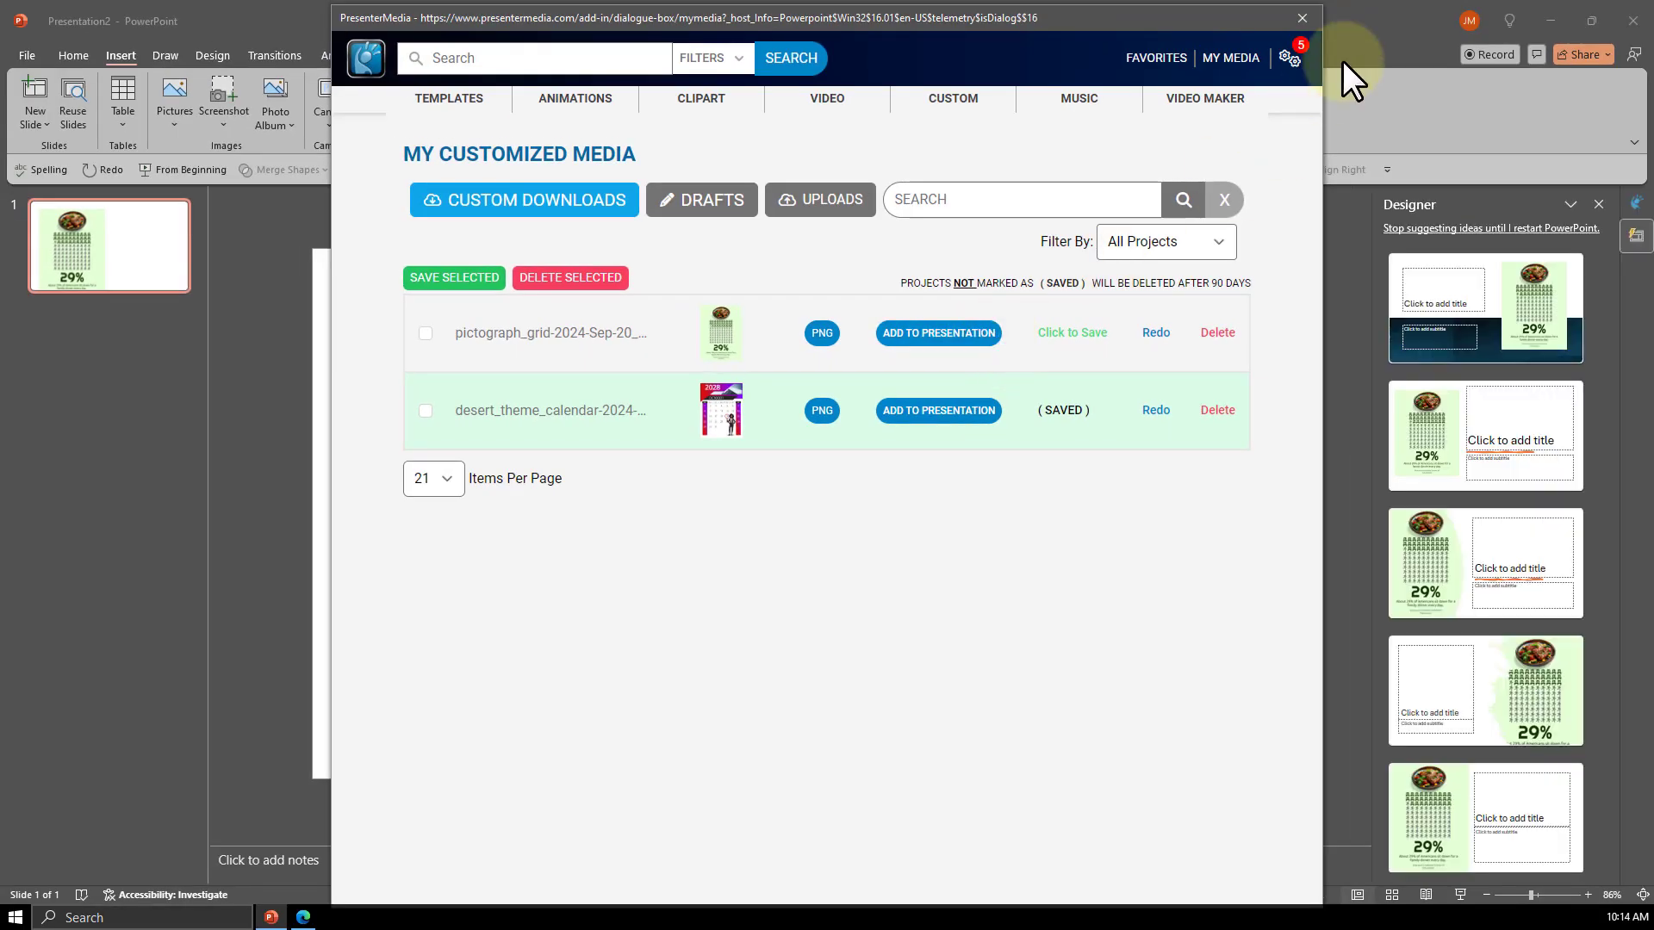
click(1297, 18)
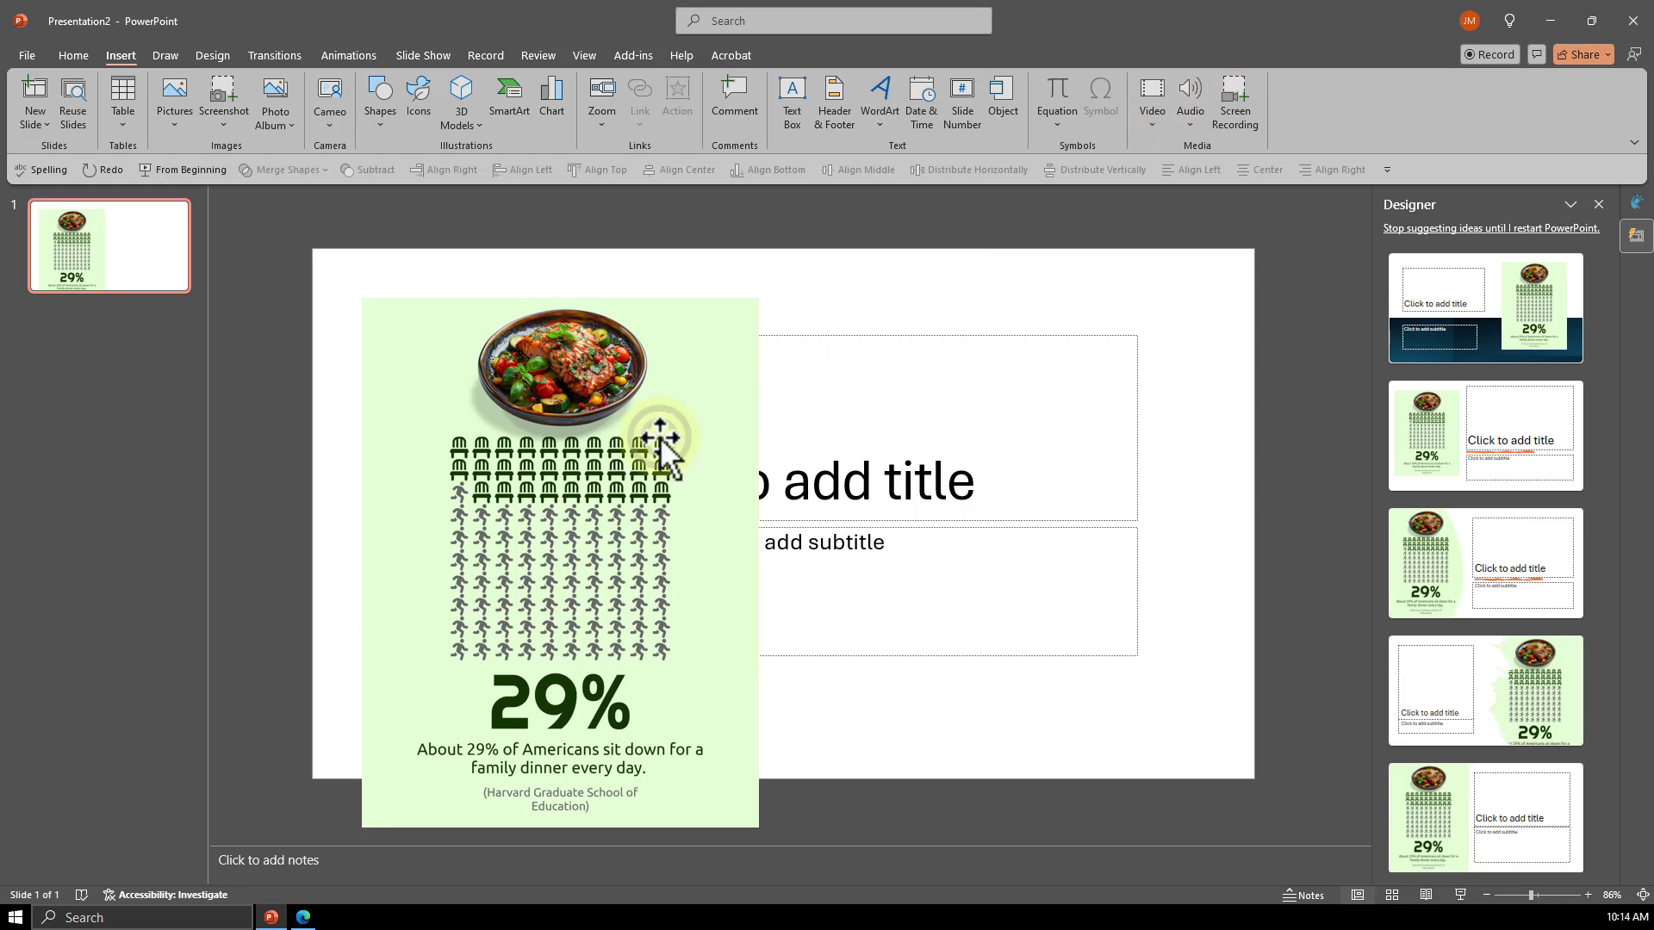
drag(617, 380, 618, 394)
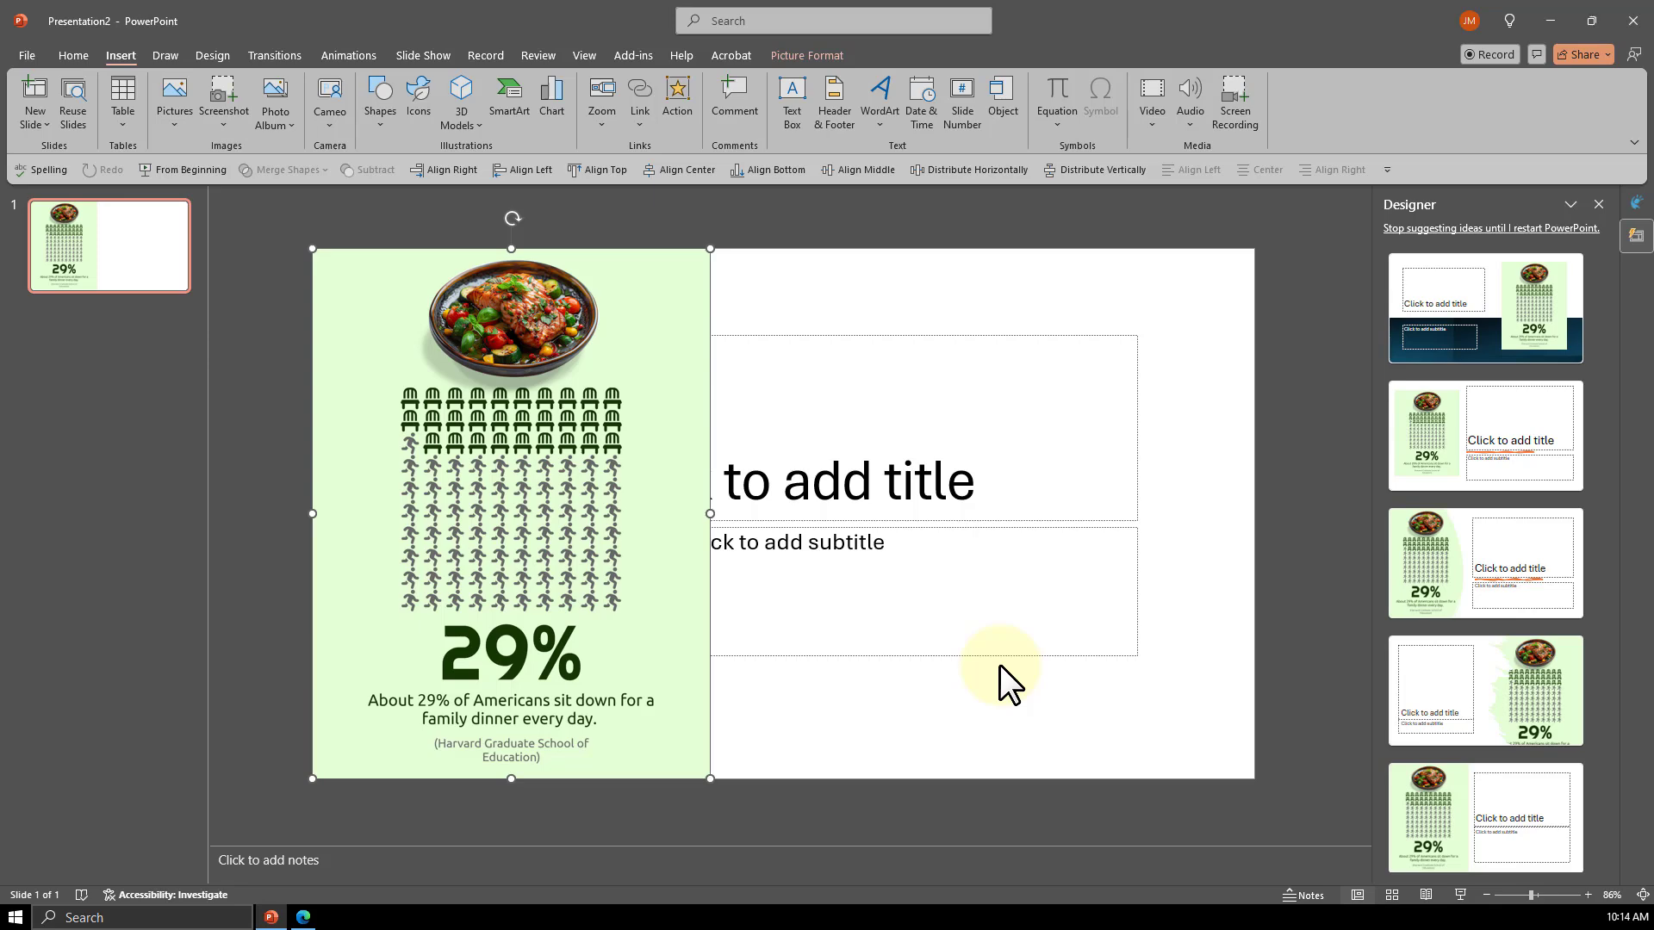
Switch to PresenterMedia in the browser and open the Academic Pencil Pictograph from the pictograph templates for customizing.
click(304, 918)
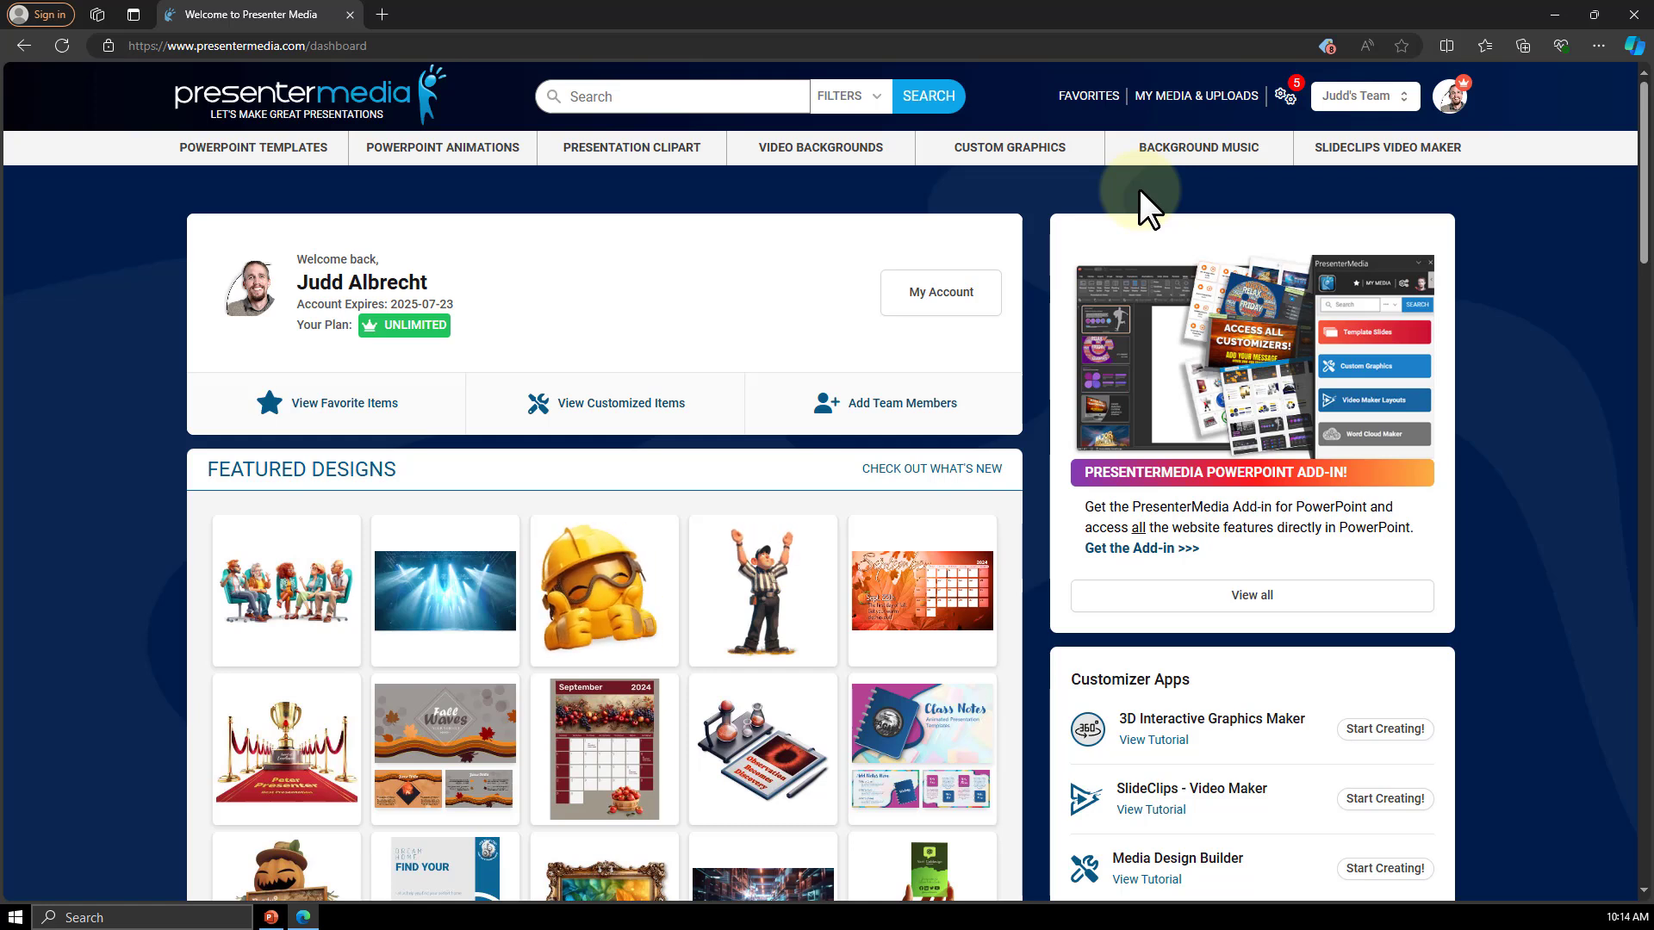
mouse_move(977, 134)
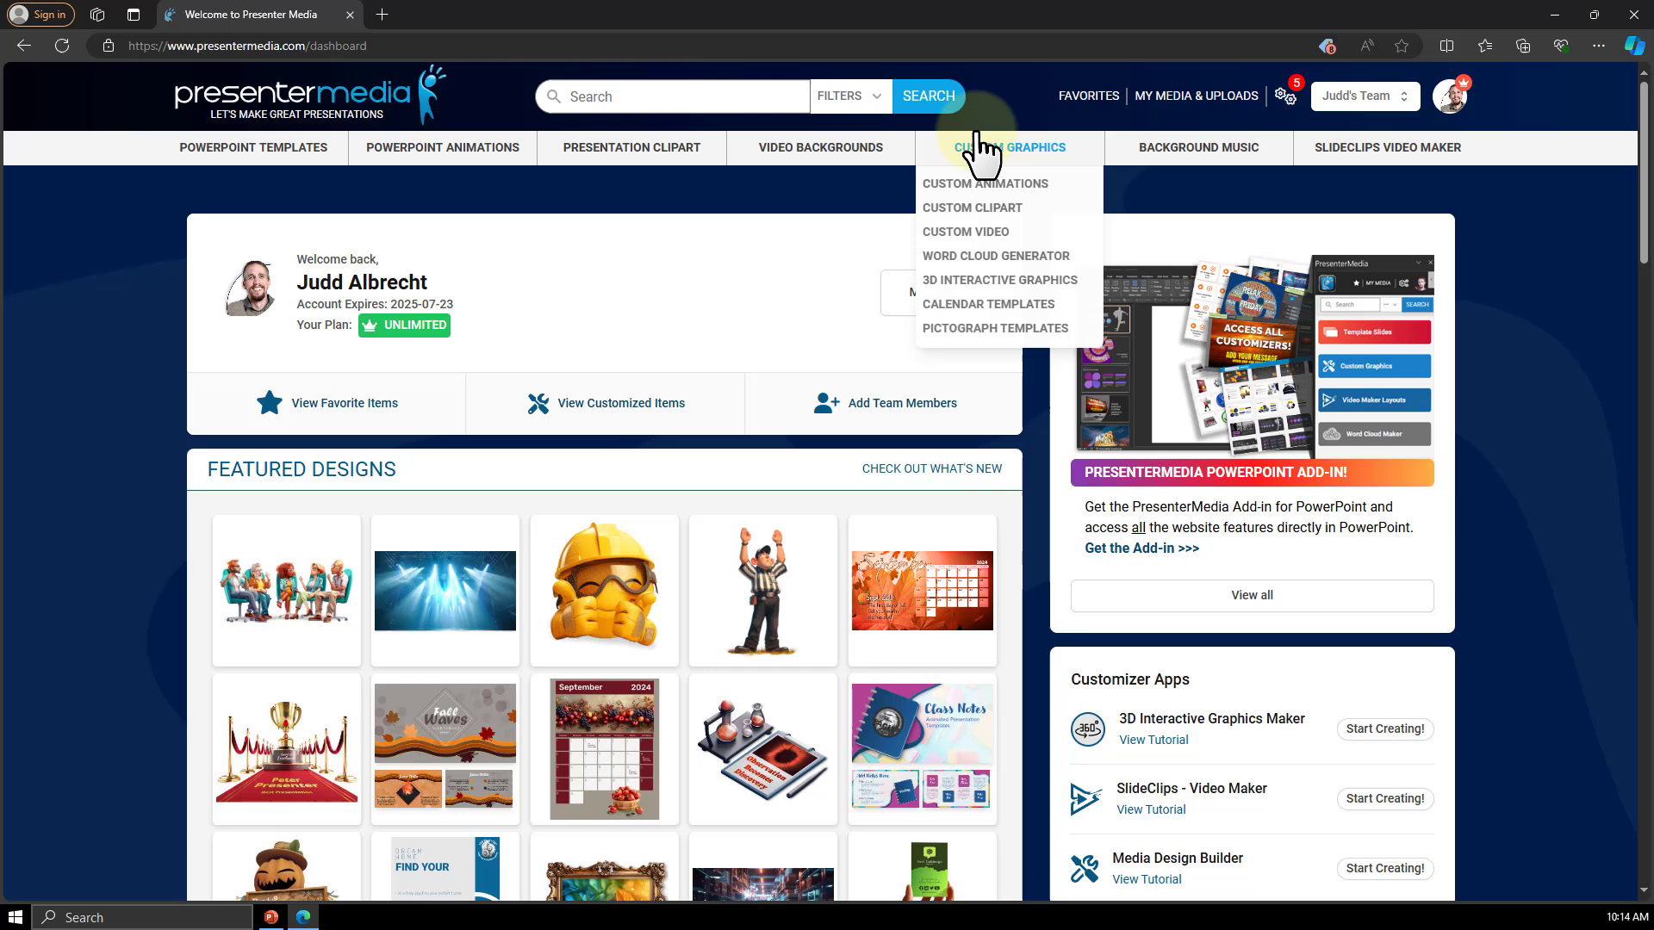
click(973, 329)
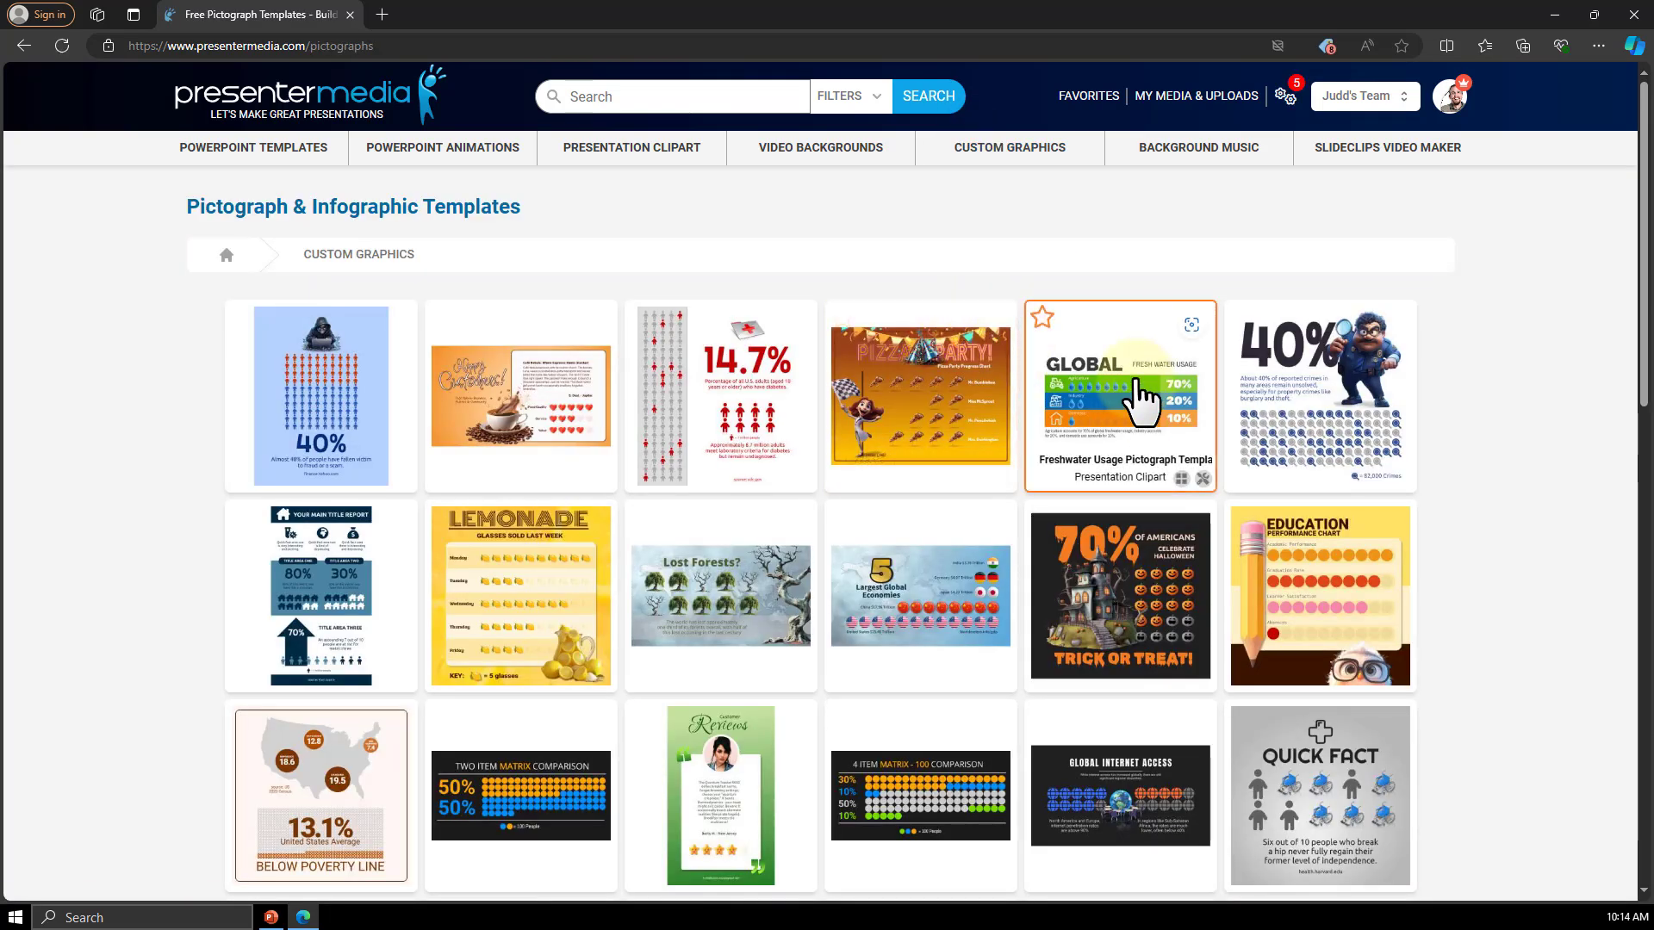
click(1336, 608)
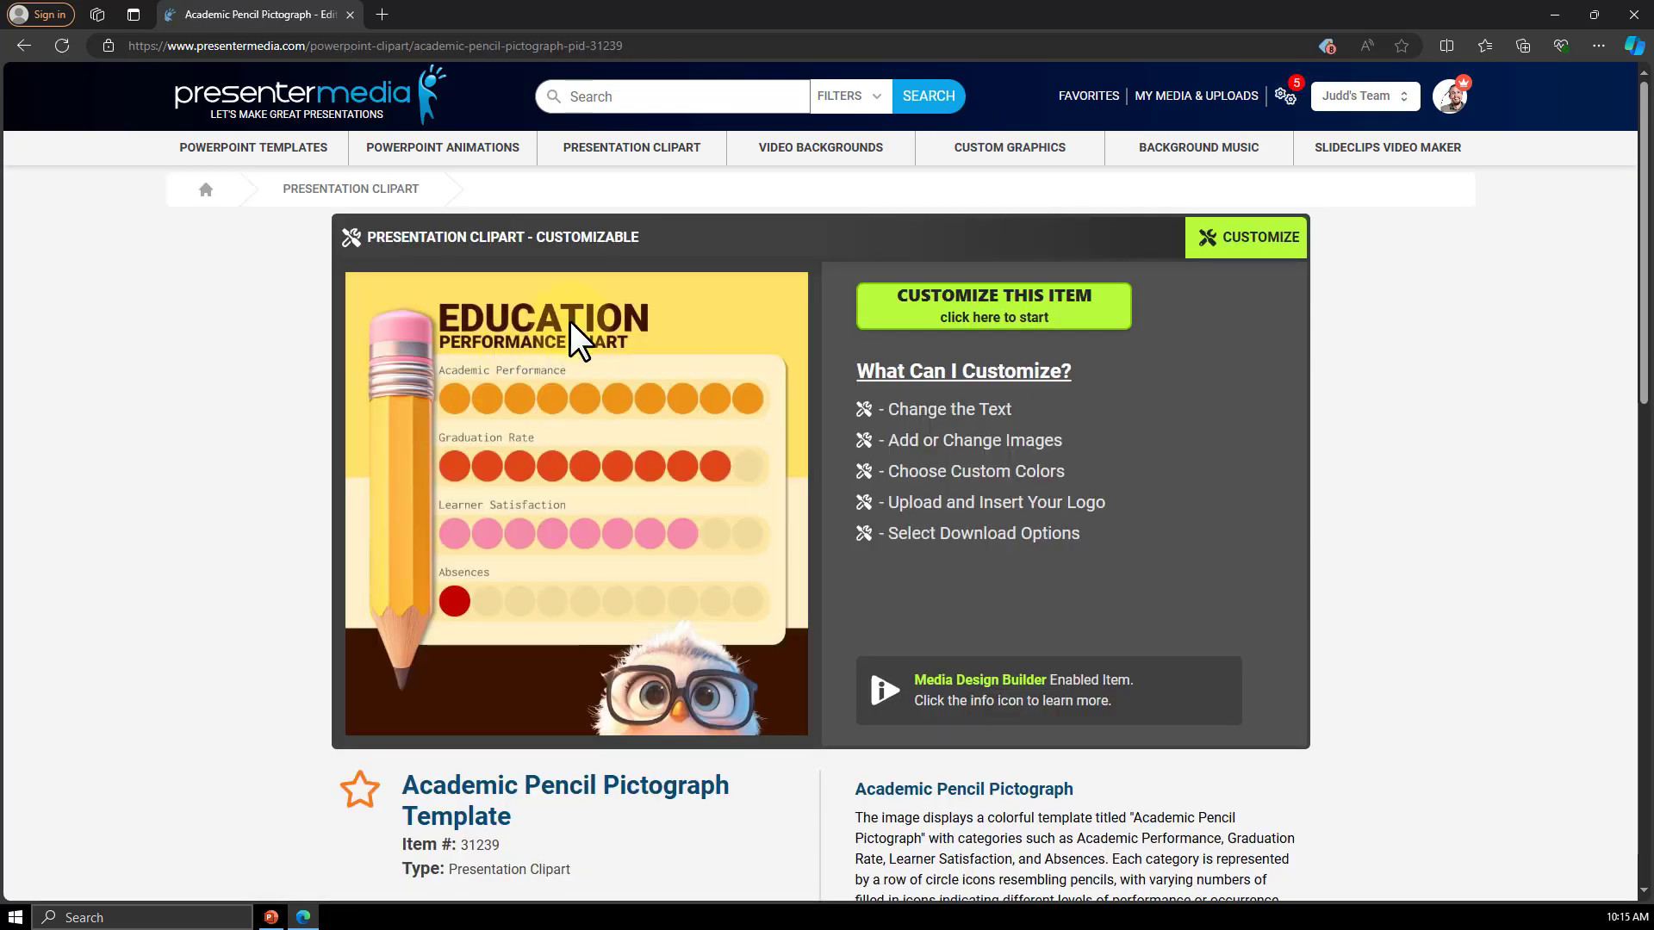
click(941, 317)
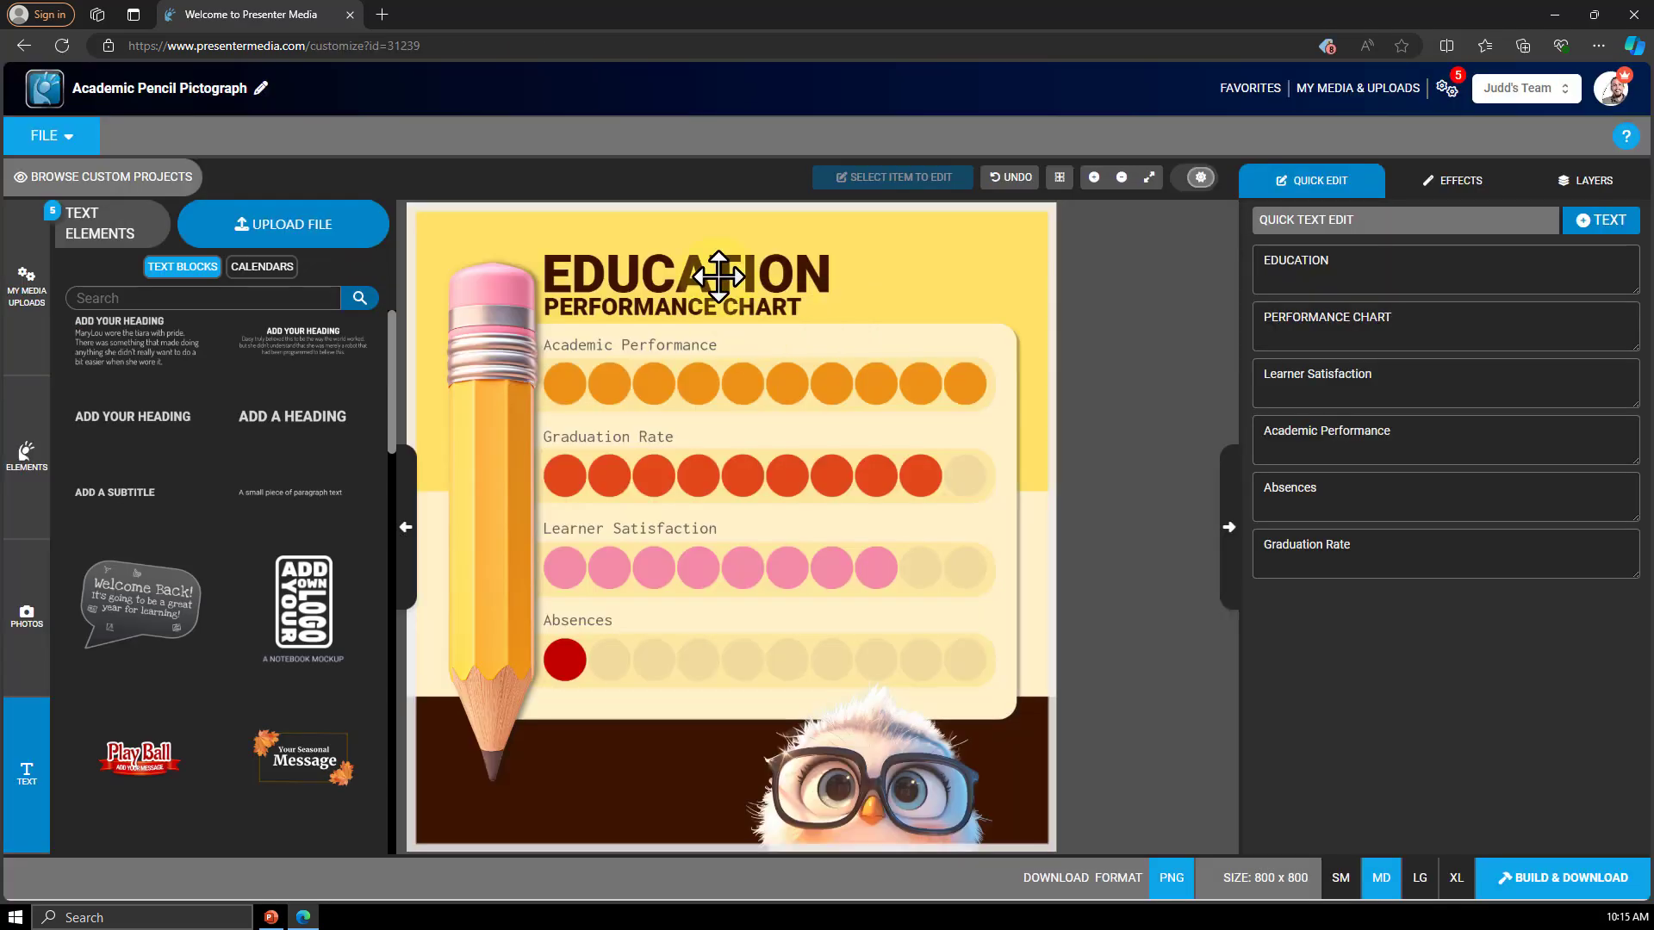
Change the "EDUCATION" heading text to "WEEKLY CLASS".
click(718, 276)
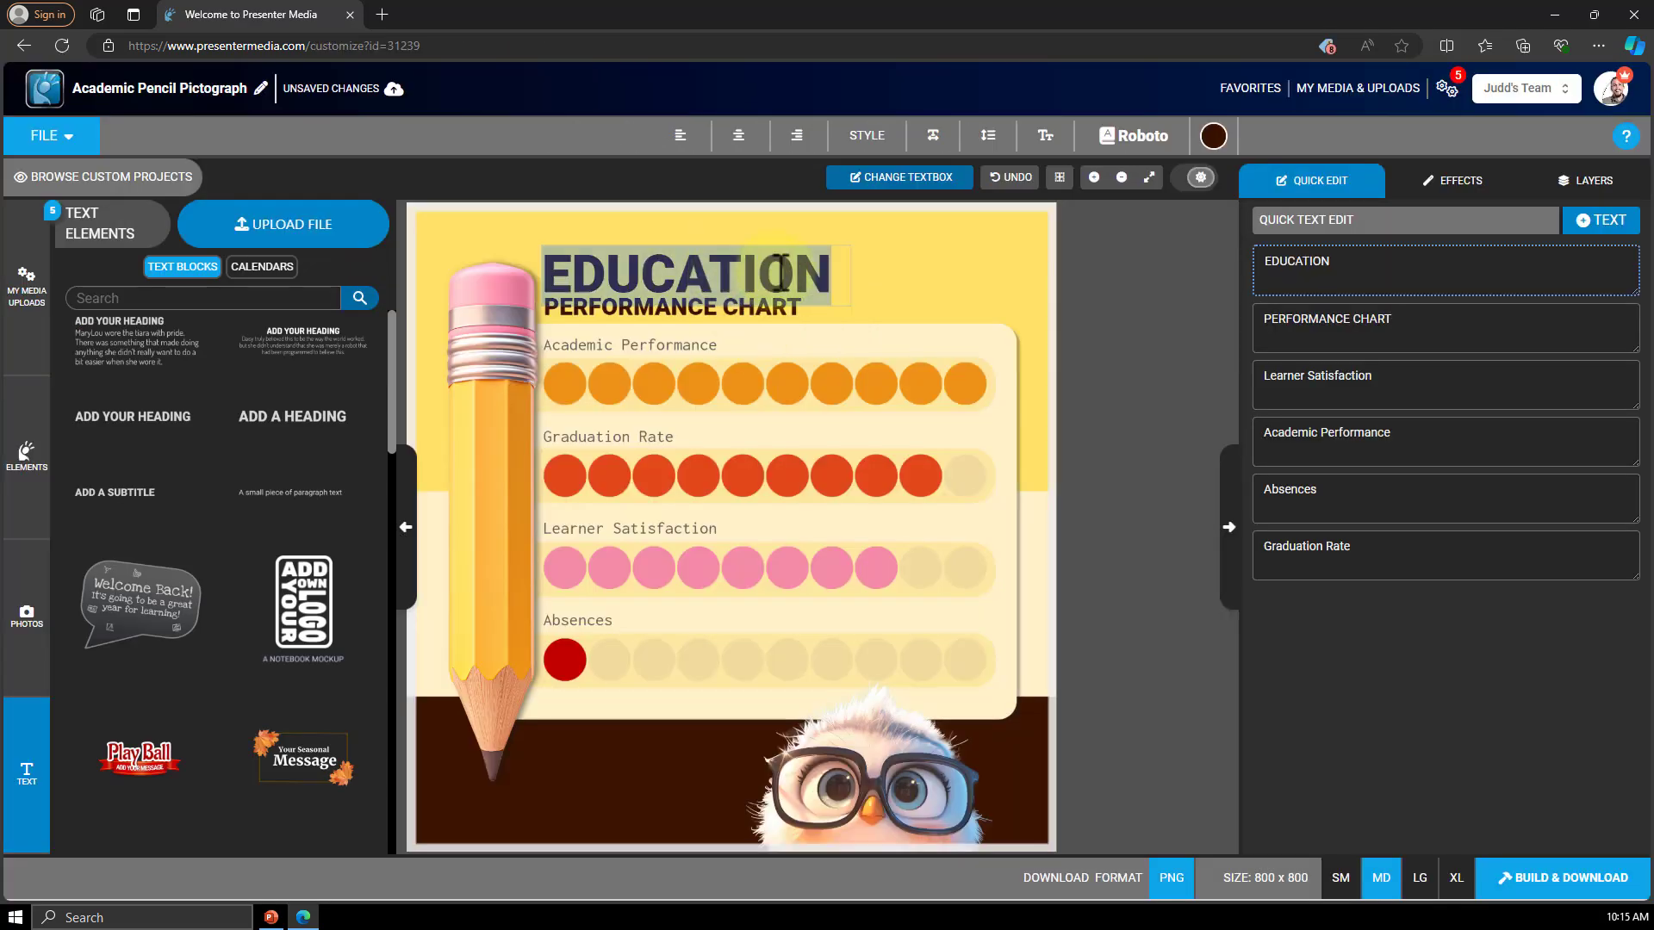
text(WEEKLY)
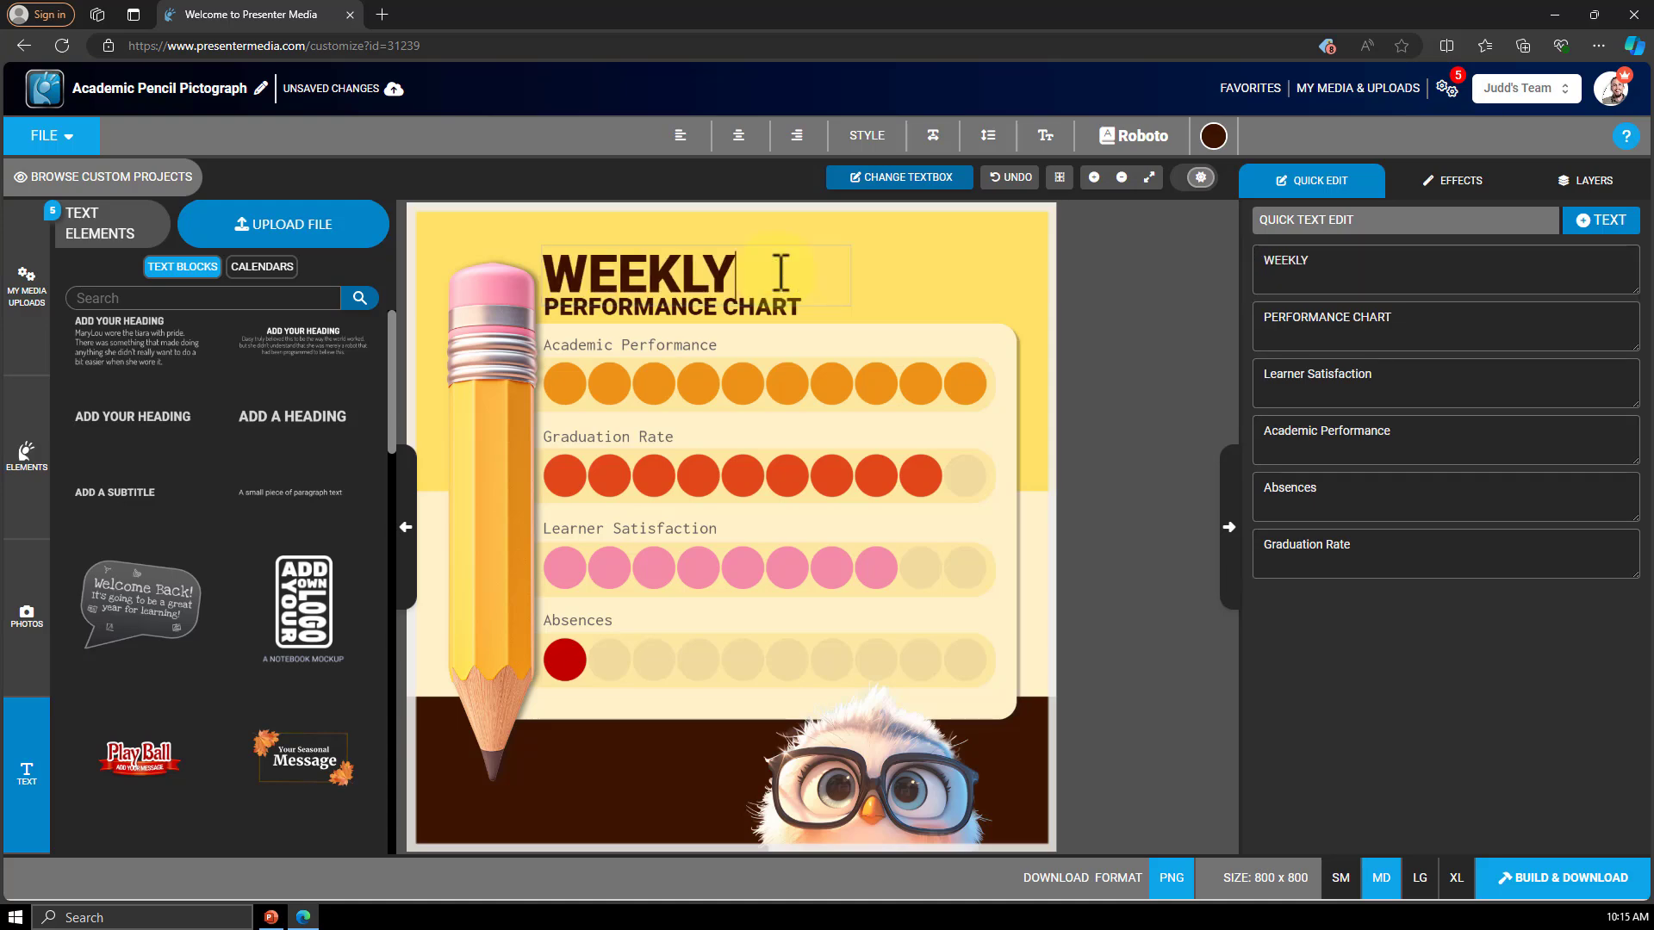
text( CLASS)
click(954, 275)
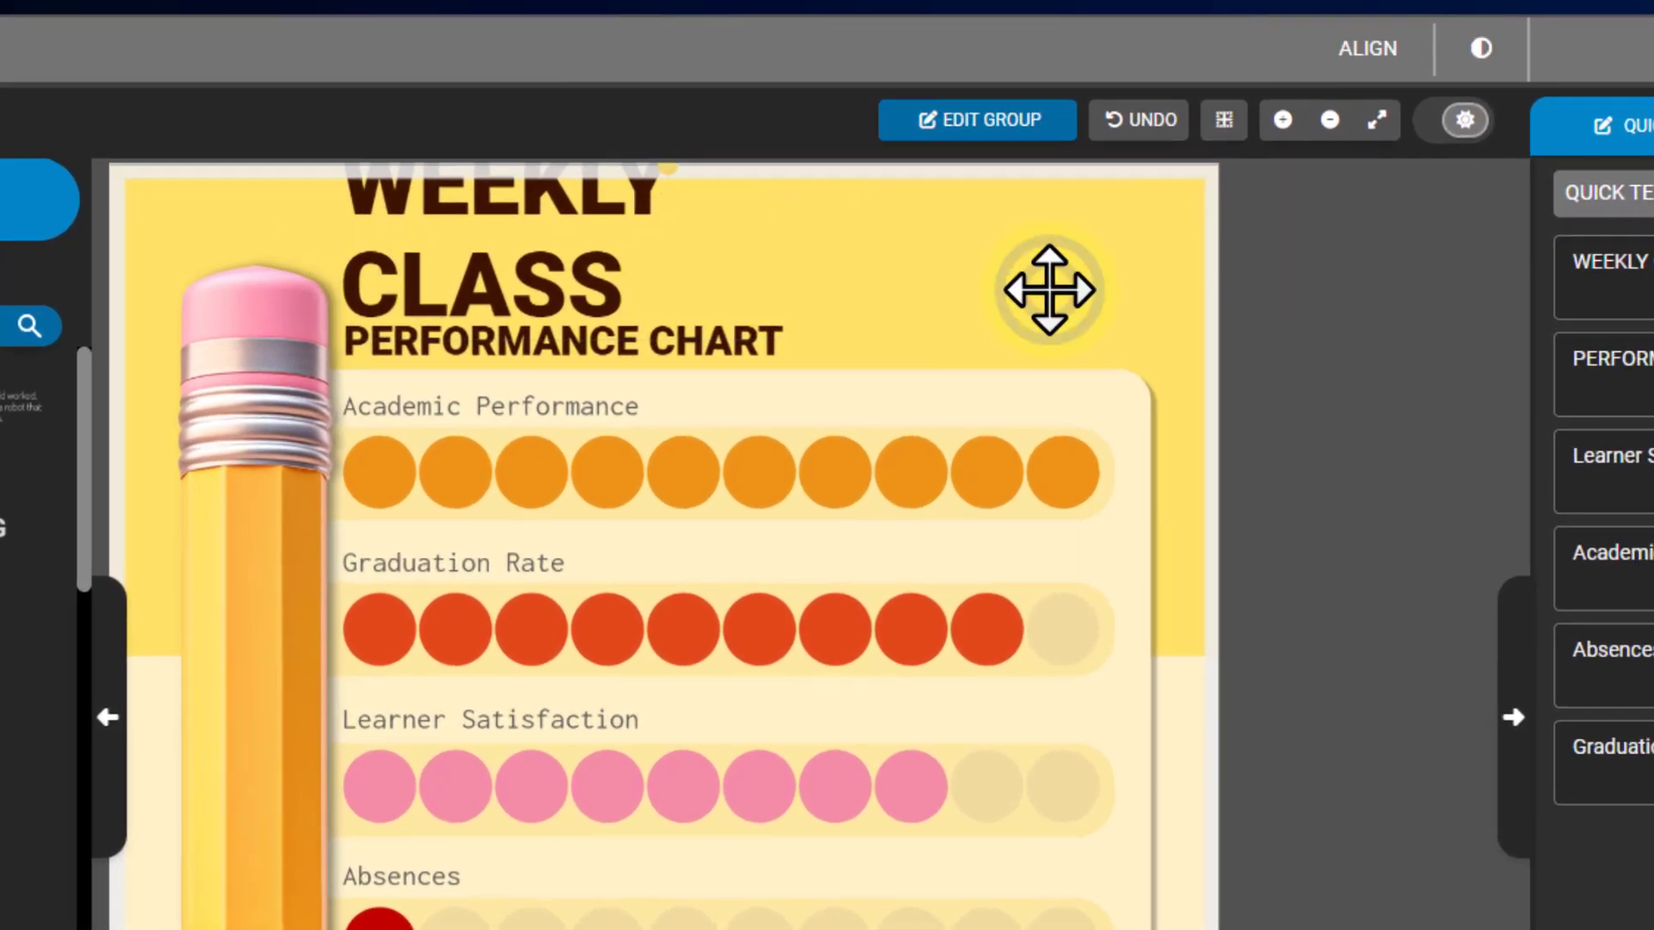
Widen the "WEEKLY CLASS" heading's text box until the heading fits on one line.
click(561, 213)
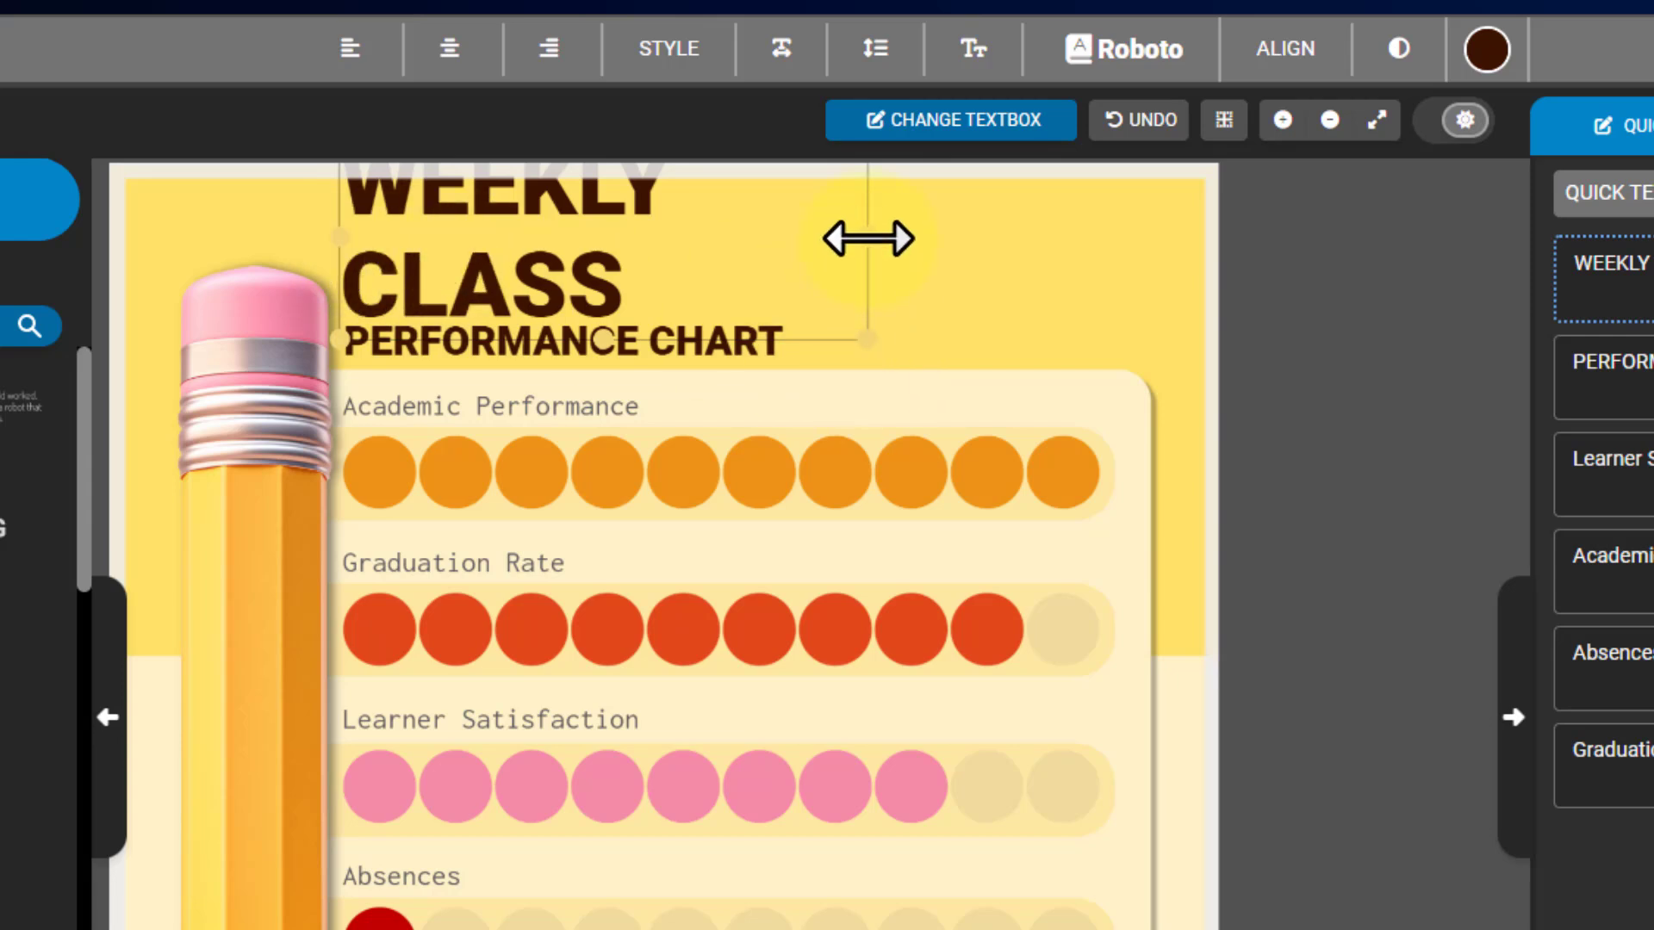
drag(869, 239, 1145, 292)
click(1322, 314)
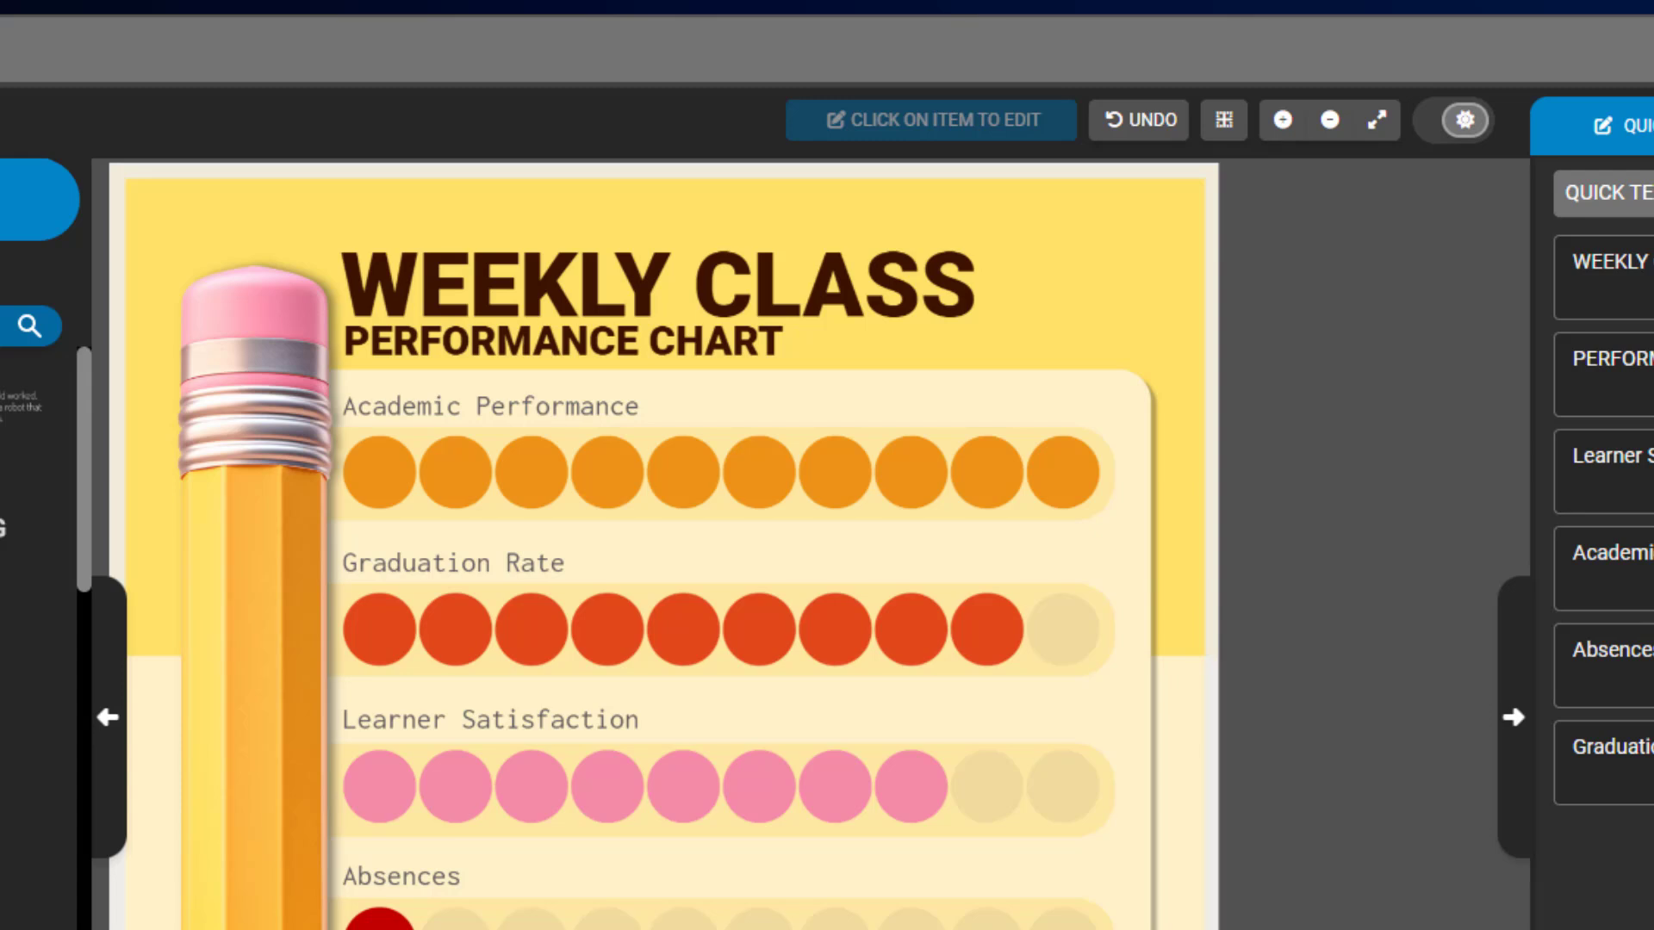
Replace the "Academic Performance" label with "Assignments Turned In - 70%" and widen its text box to fit on one line.
double_click(428, 416)
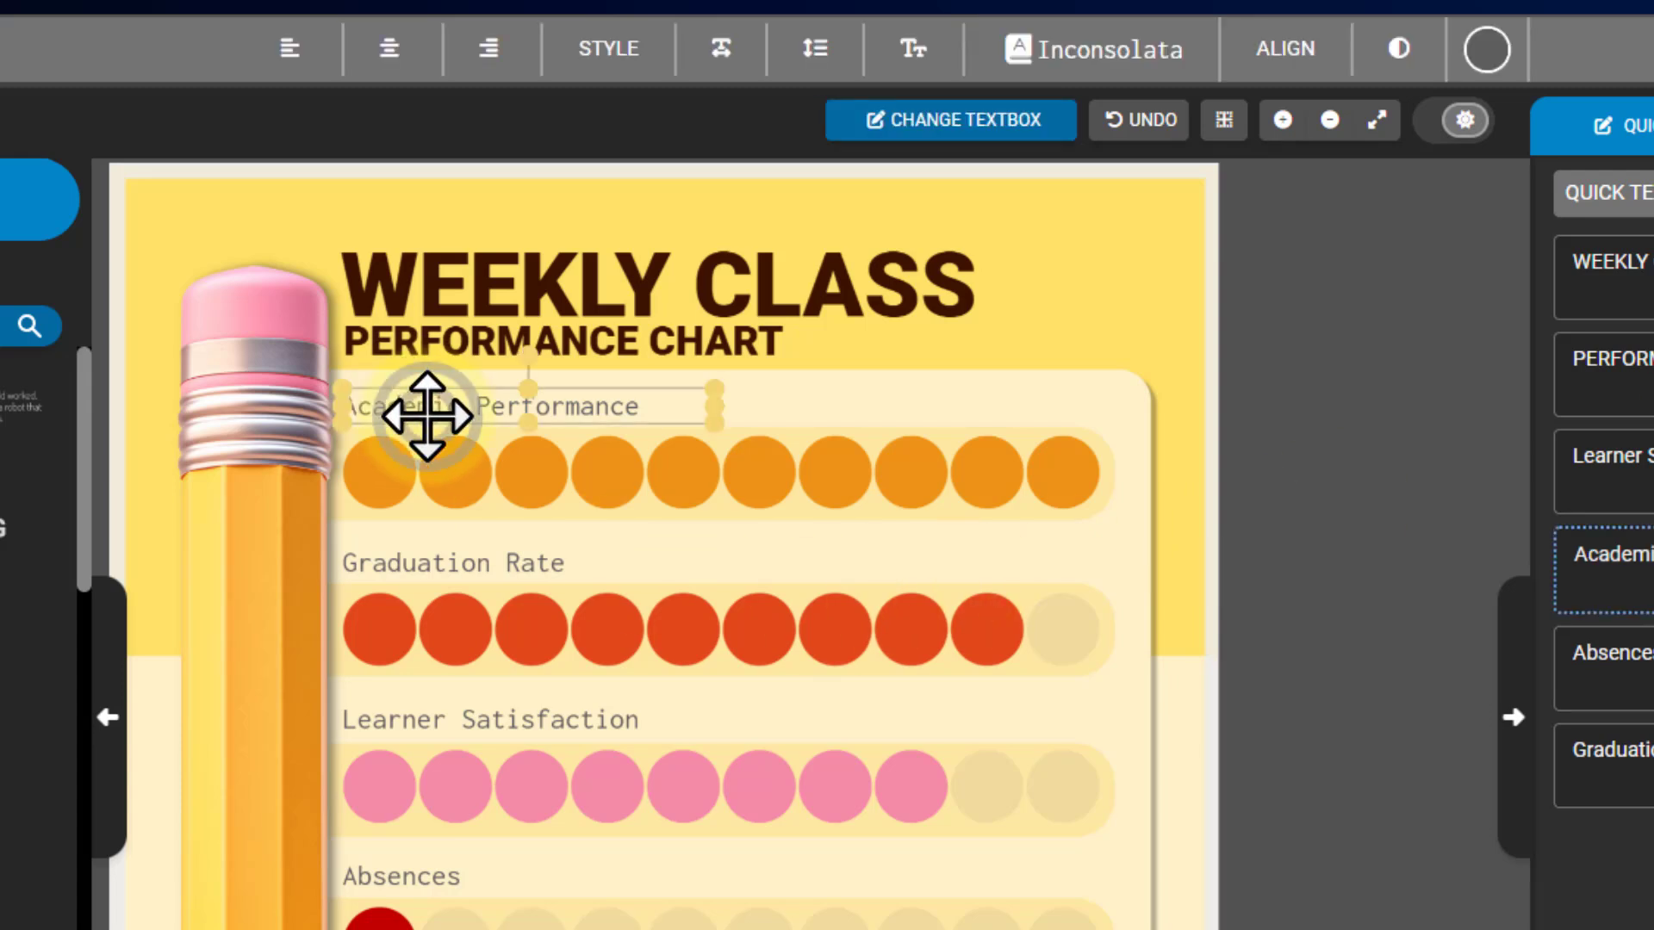
key(ctrl+a)
text(Assignments Turned In - 70%)
click(716, 399)
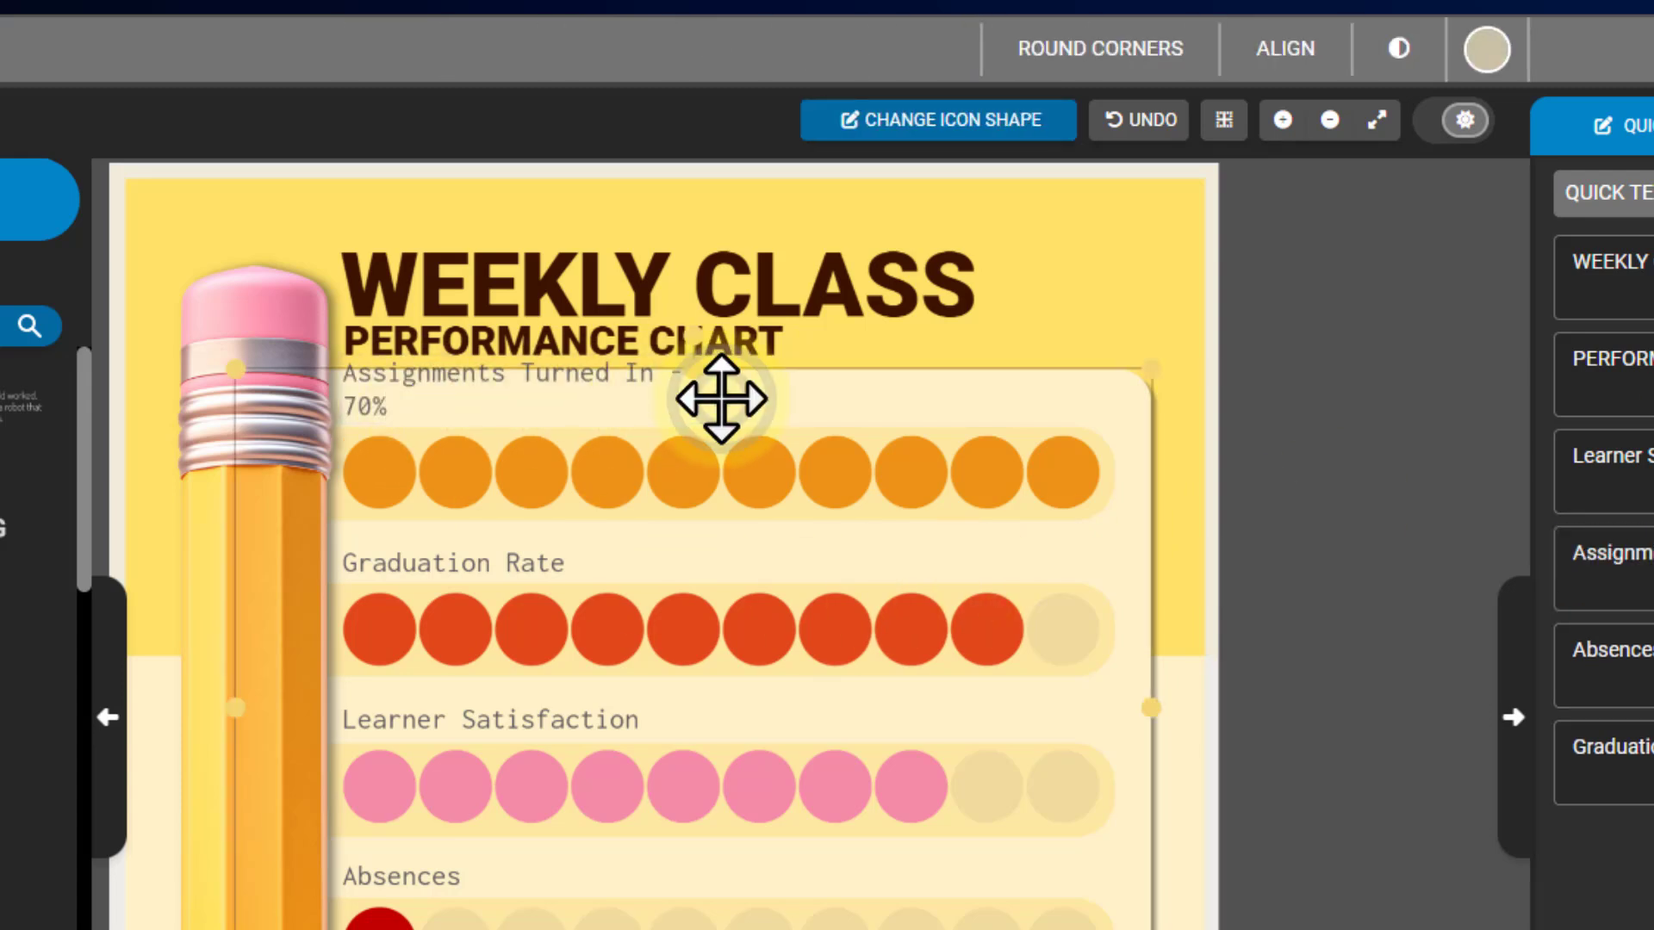
click(602, 379)
drag(721, 394, 791, 393)
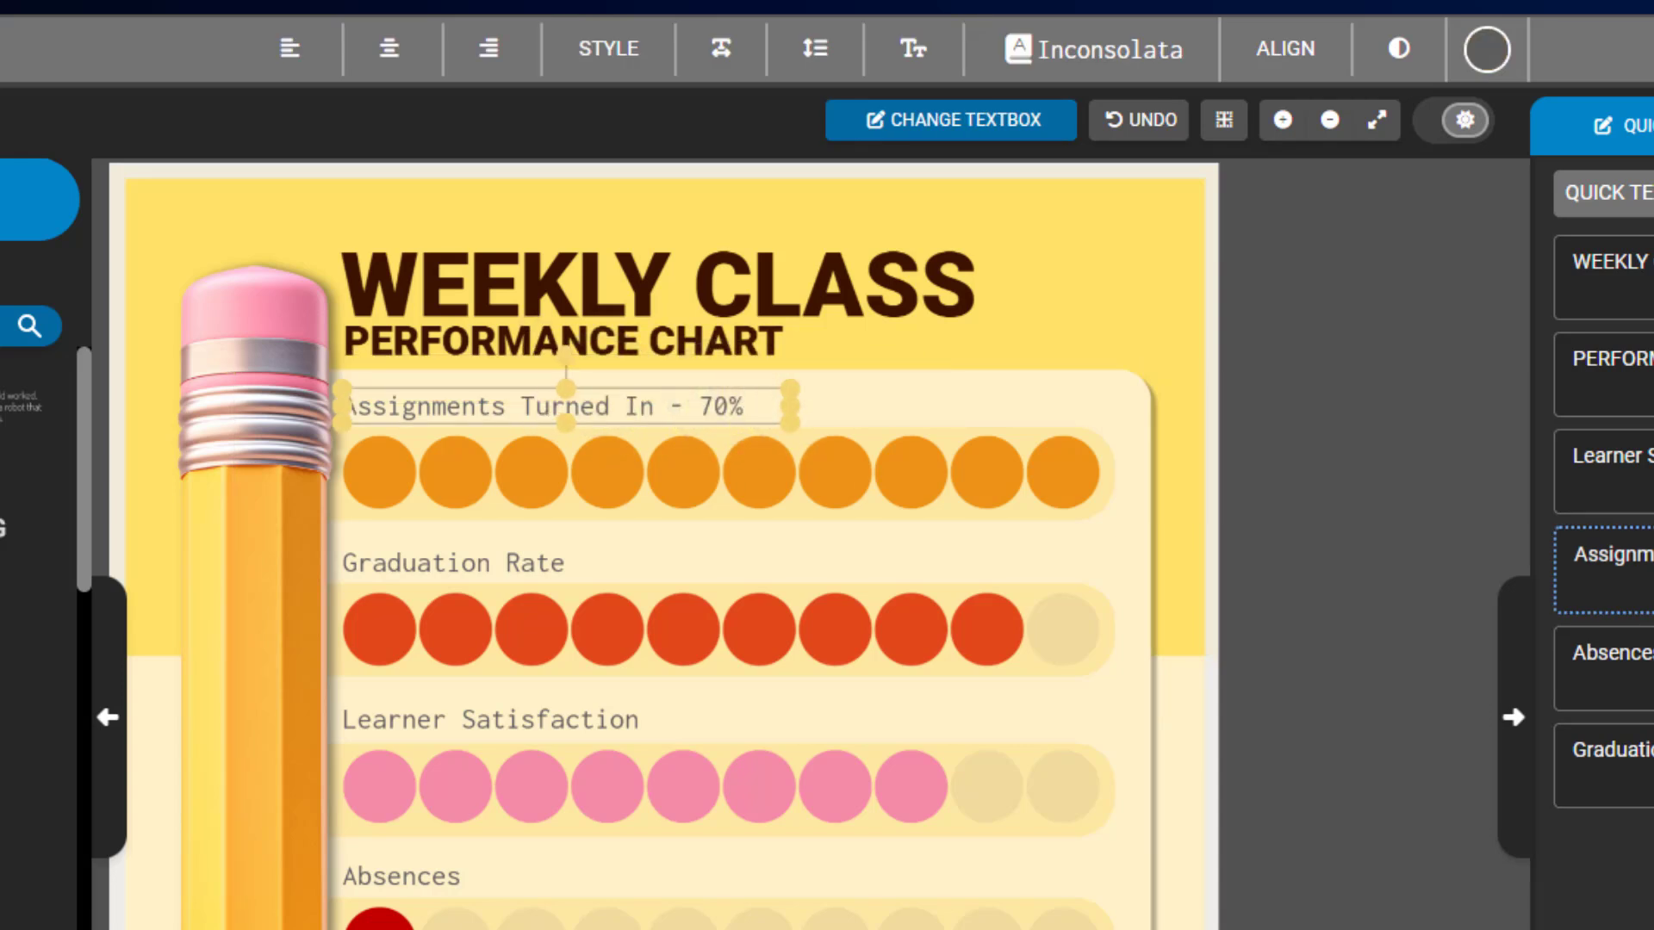
Replace the "Graduation Rate" label with "Number of Tardys this week - 5" and widen its text box to fit on one line.
click(525, 565)
triple_click(525, 566)
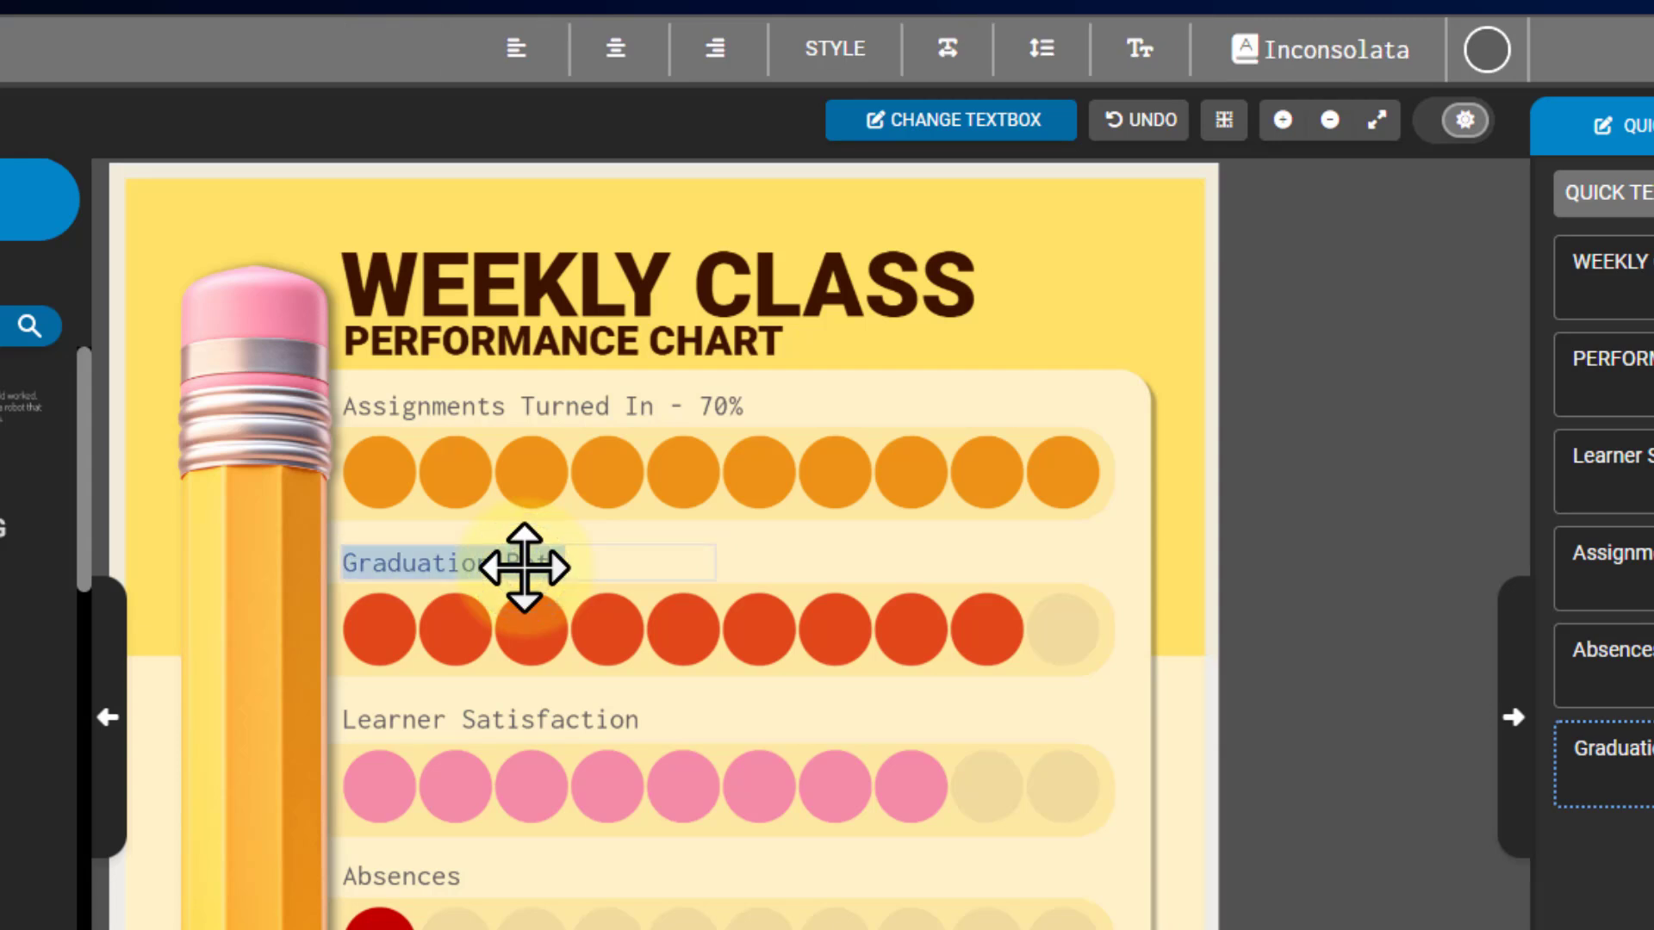
text(Number of Tardys this week - 5)
click(780, 582)
click(672, 541)
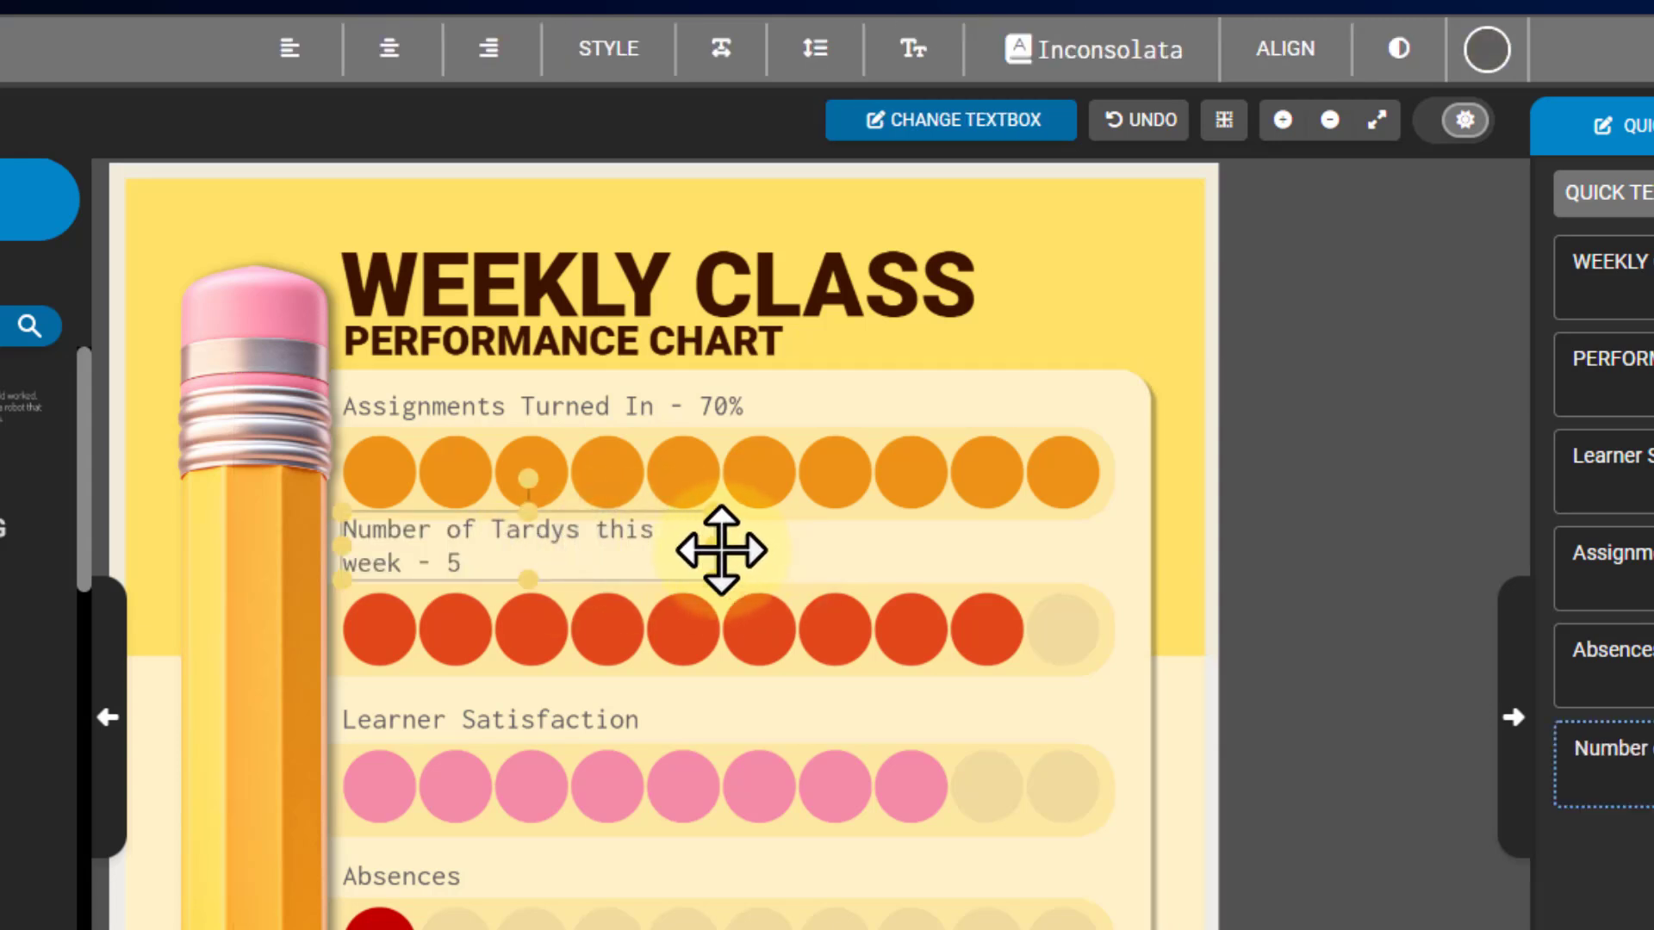
drag(721, 549, 857, 556)
click(1202, 603)
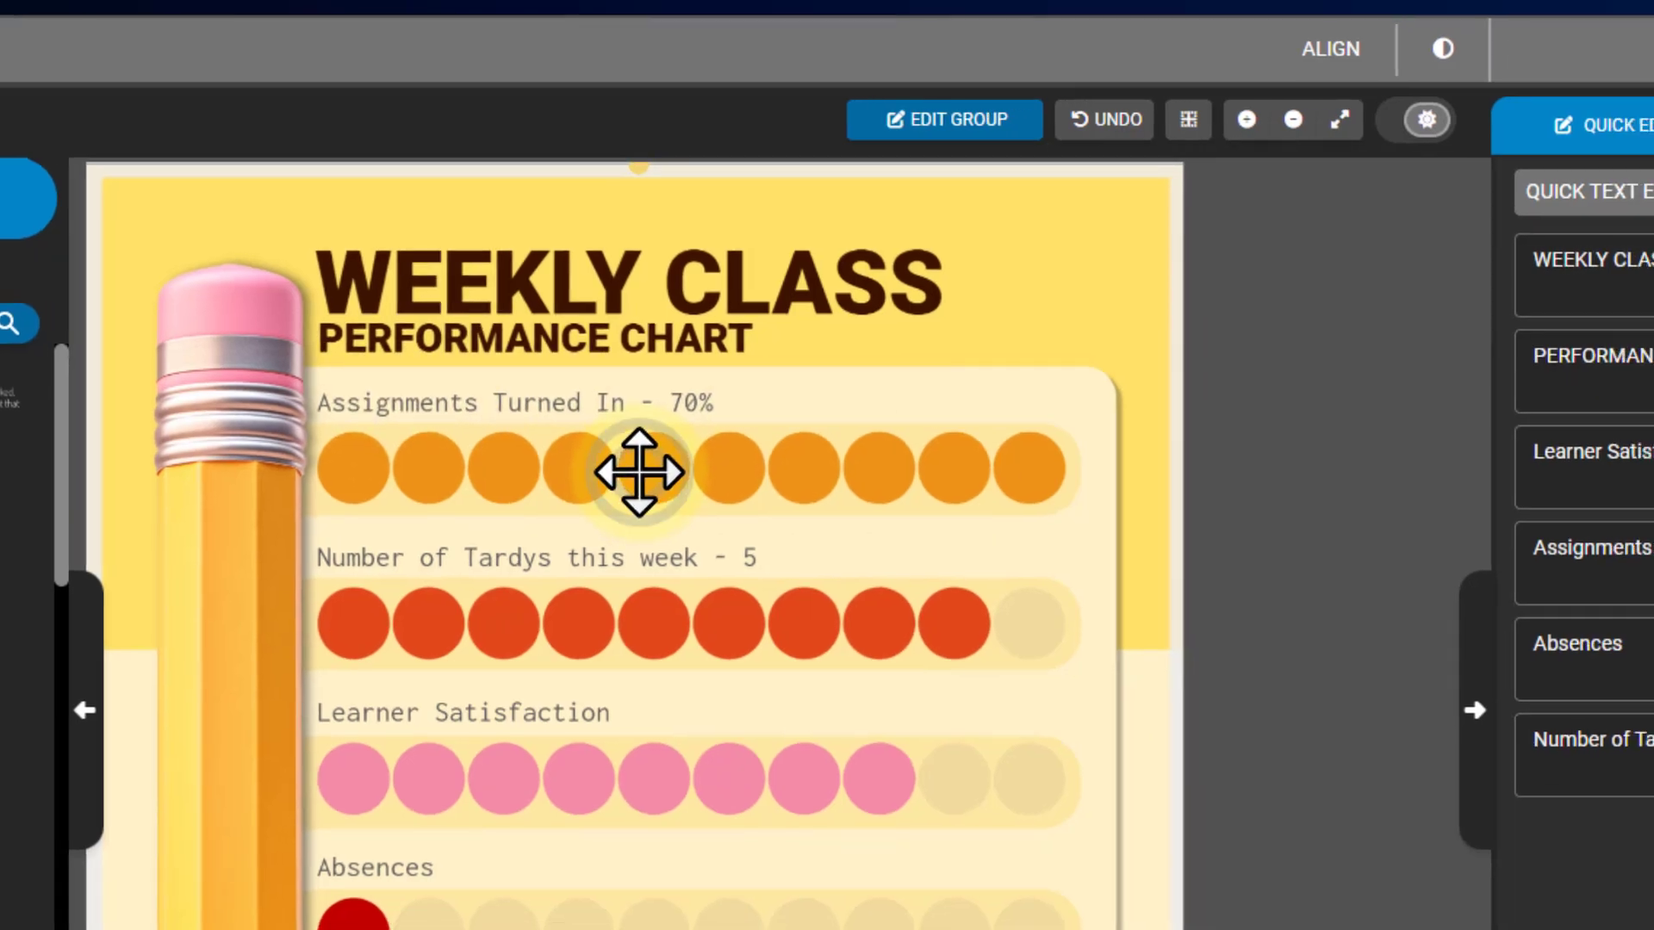
Set the orange "Assignments Turned In" pictograph's value to 7 and open its display settings.
click(667, 473)
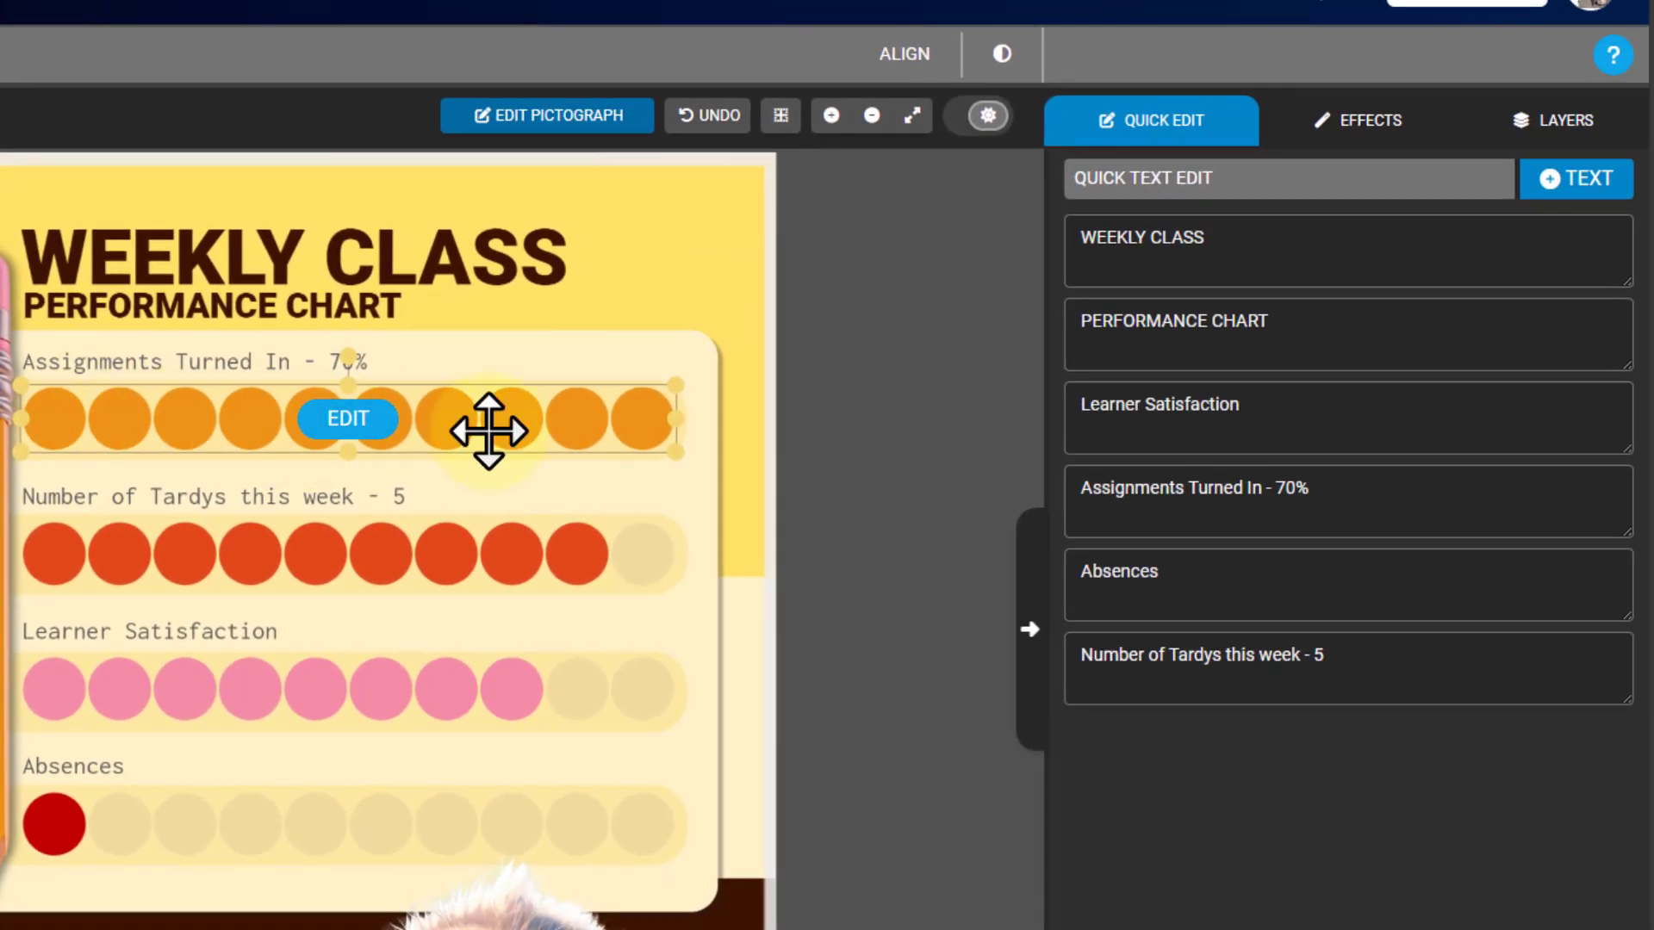
click(348, 419)
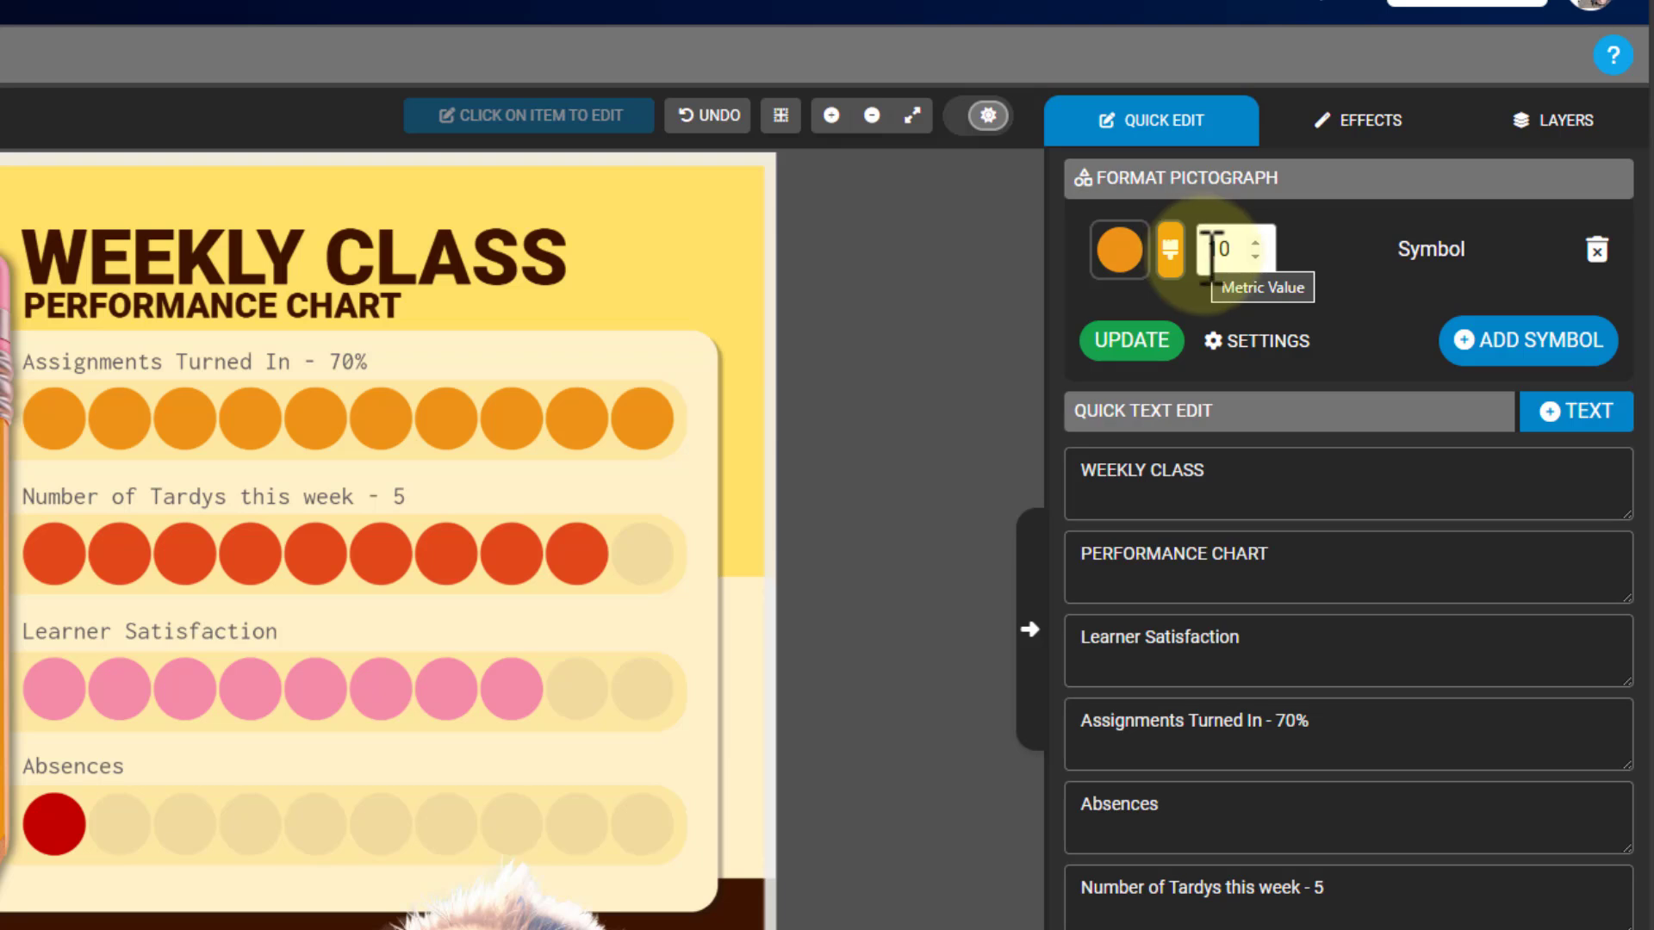
double_click(1254, 256)
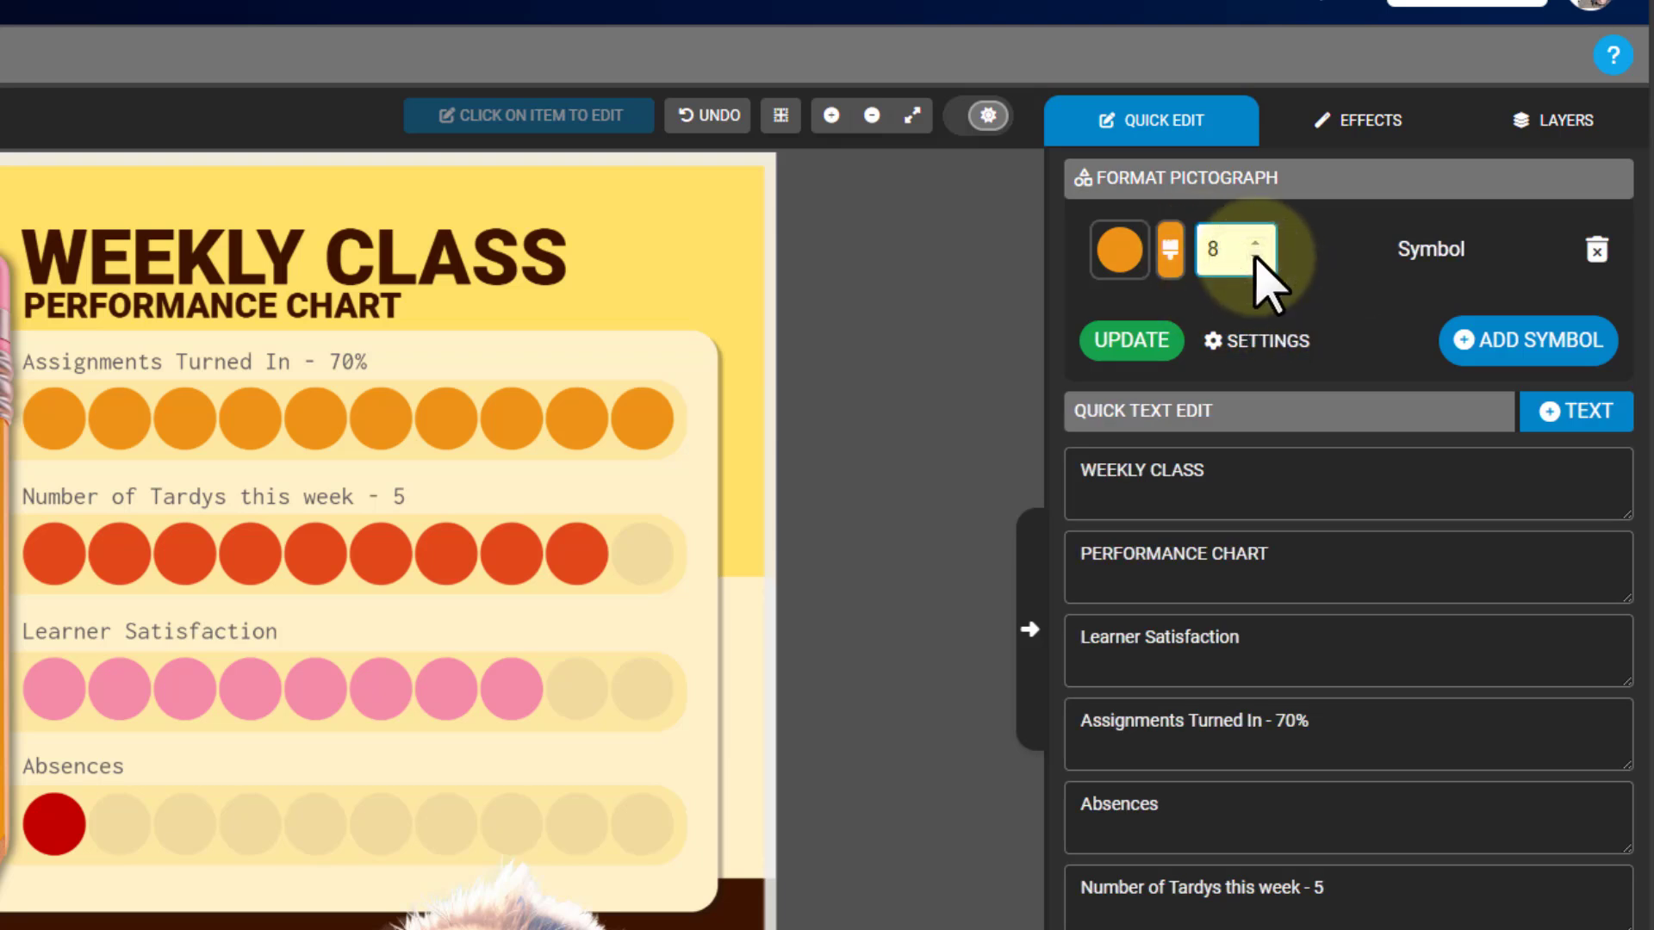
click(1256, 257)
click(1134, 343)
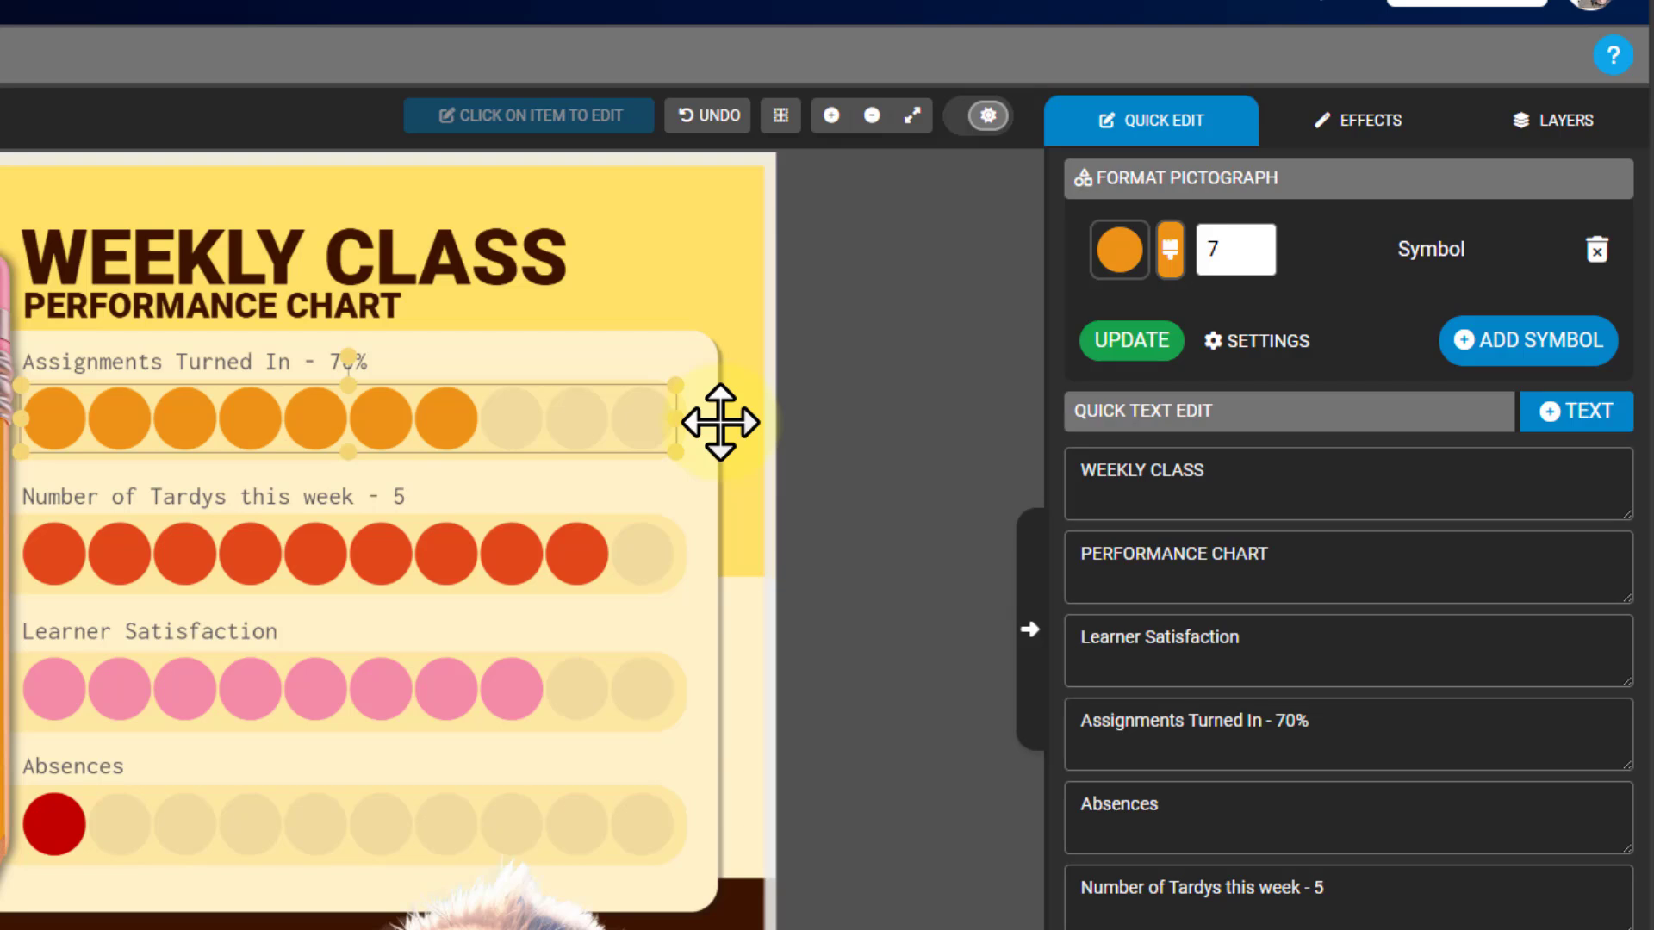
click(1271, 342)
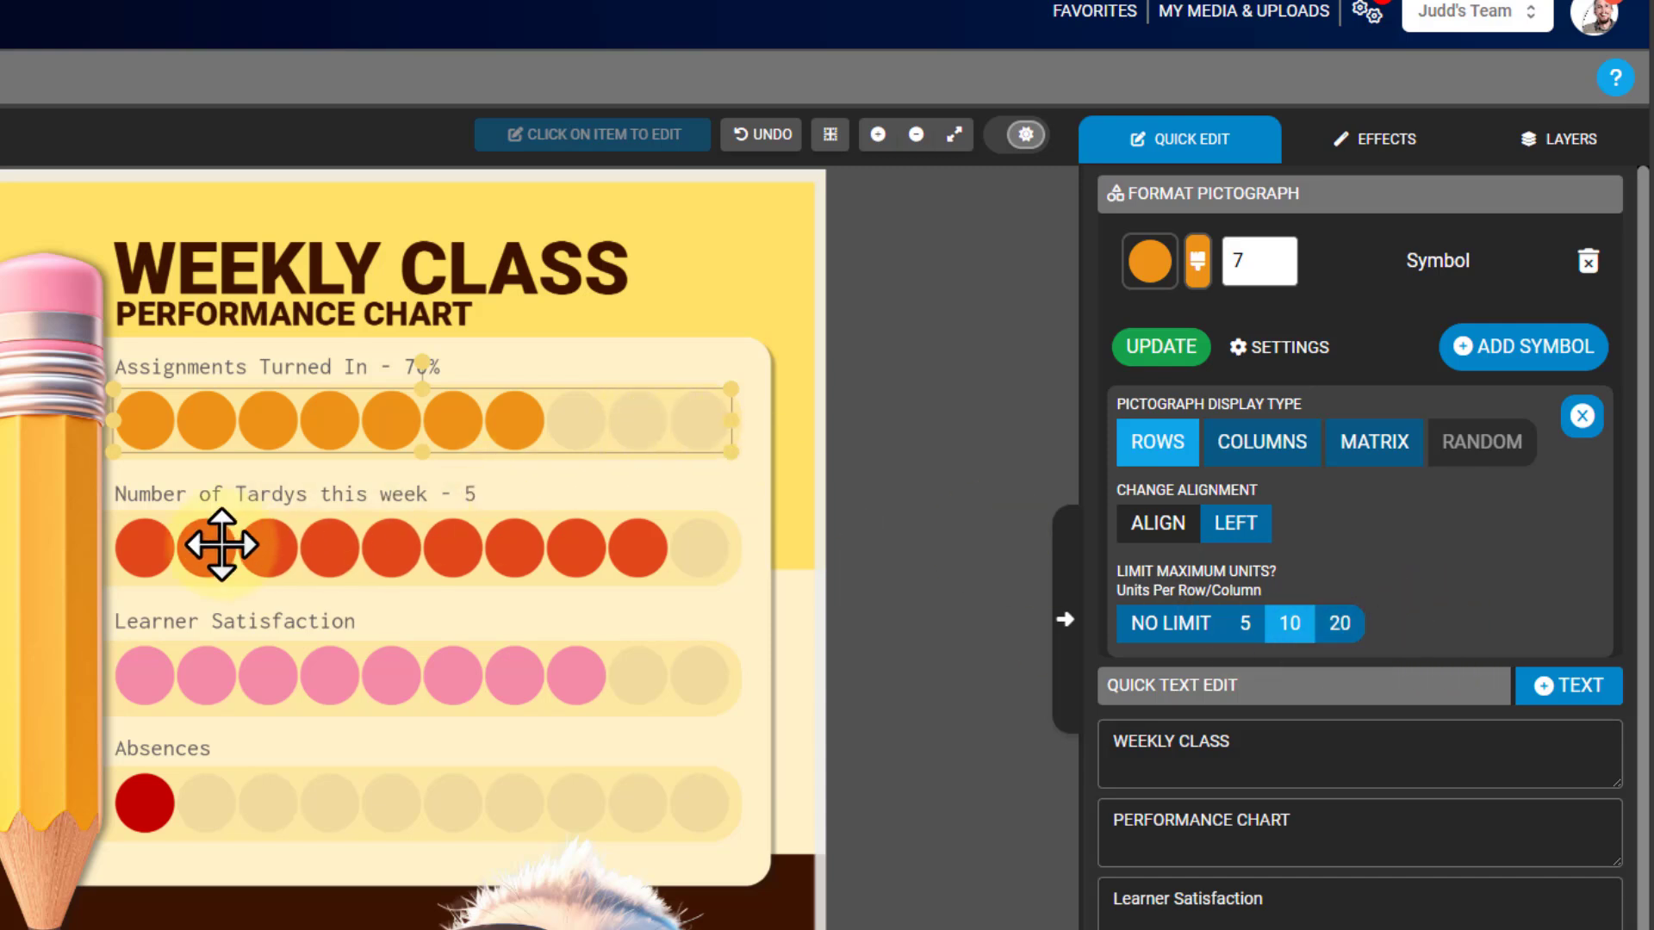
click(263, 548)
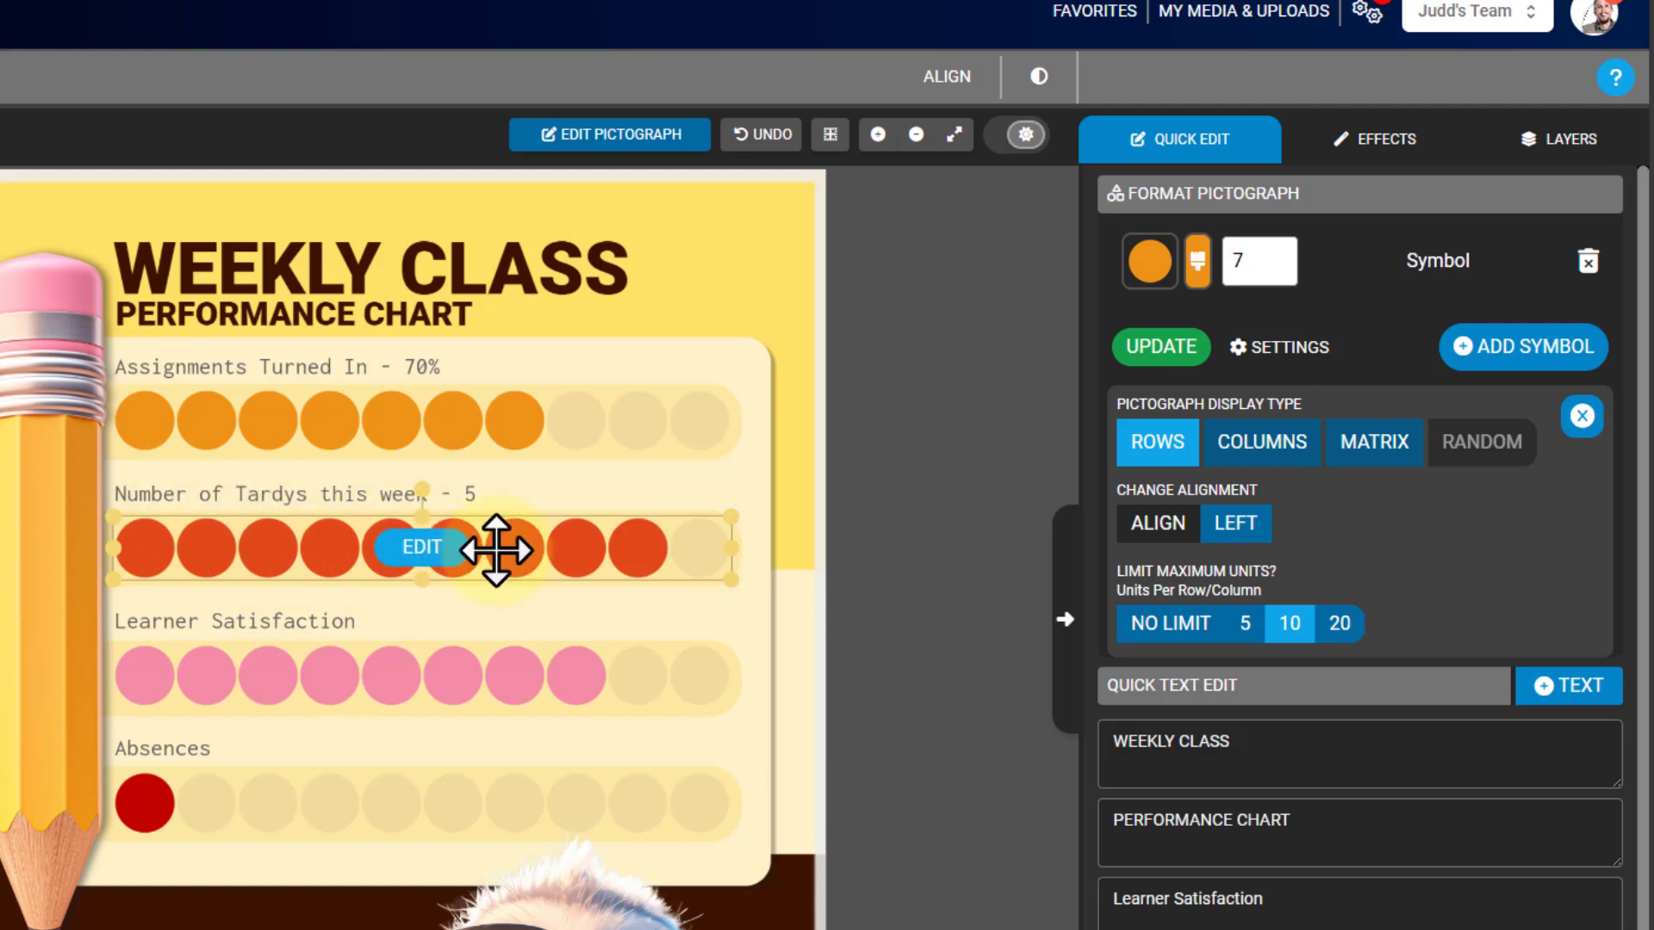
click(1353, 628)
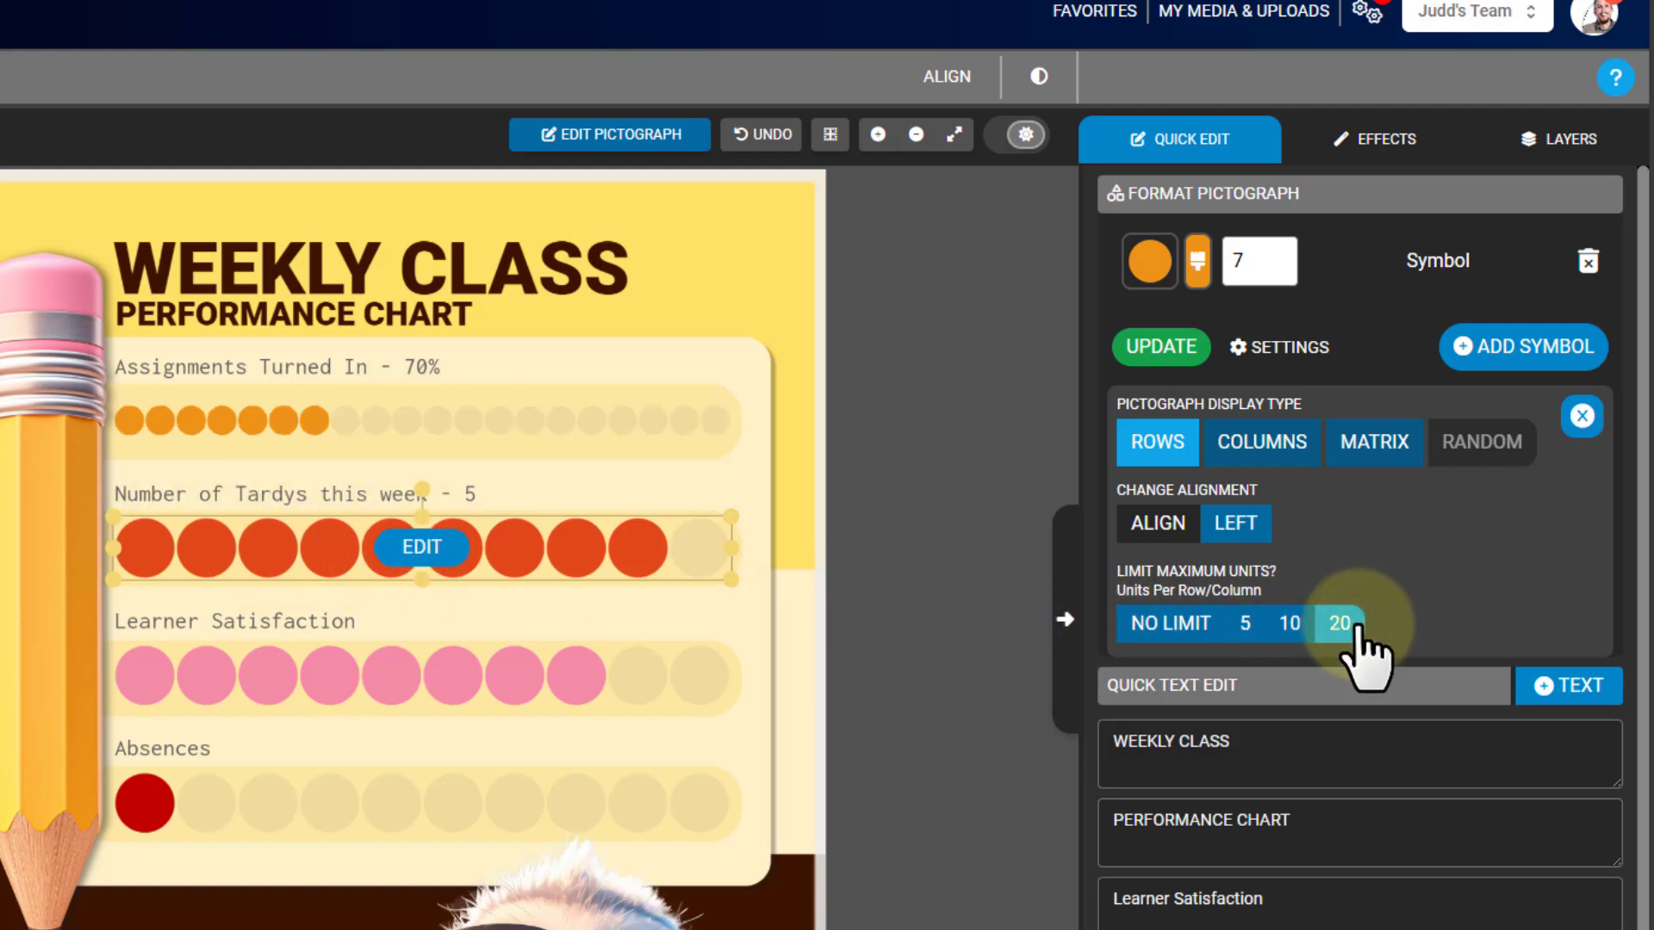
click(257, 422)
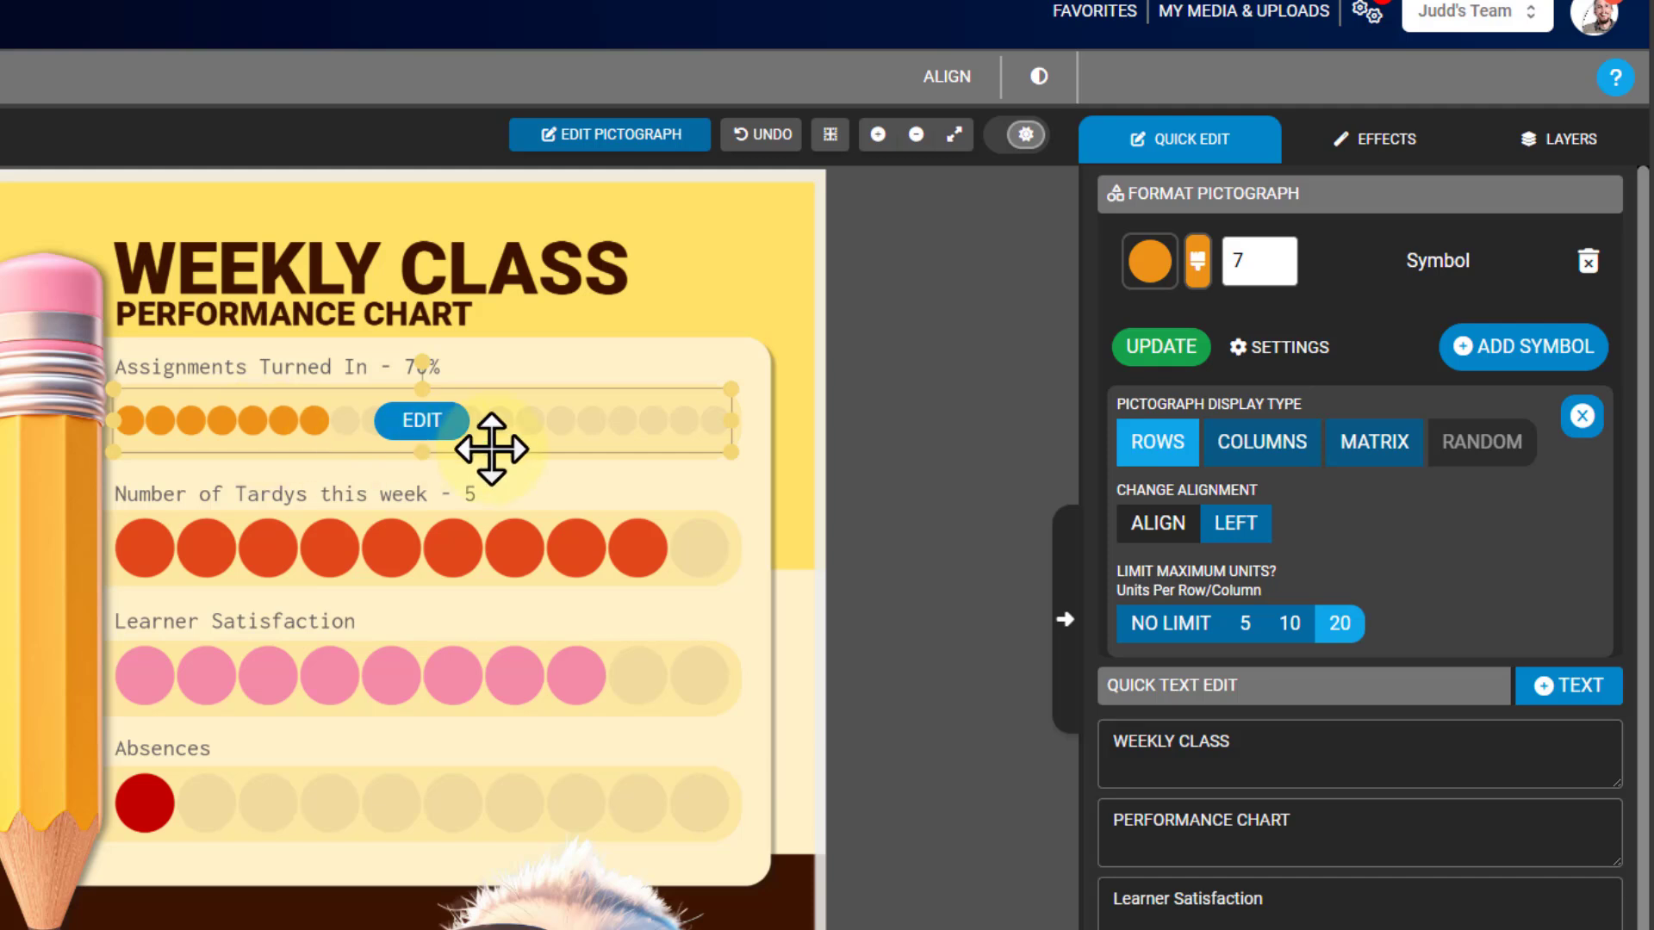
click(1290, 623)
Limit the red "Number of Tardys" pictograph to 20 units per row and set its value to 5.
click(515, 567)
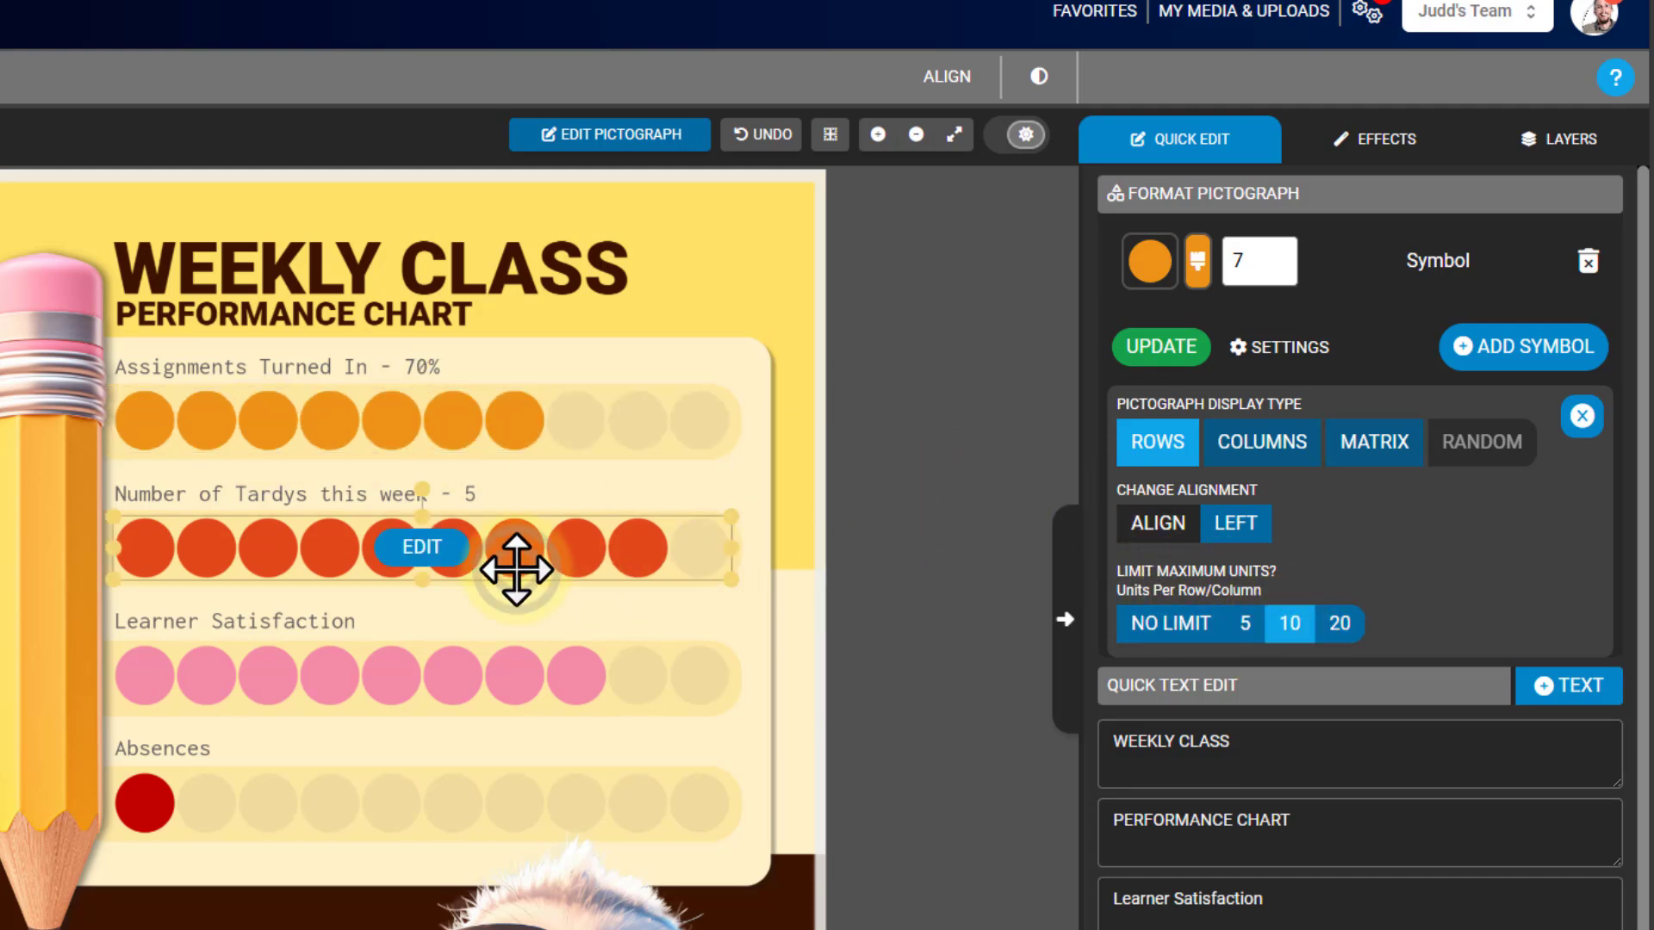
click(422, 548)
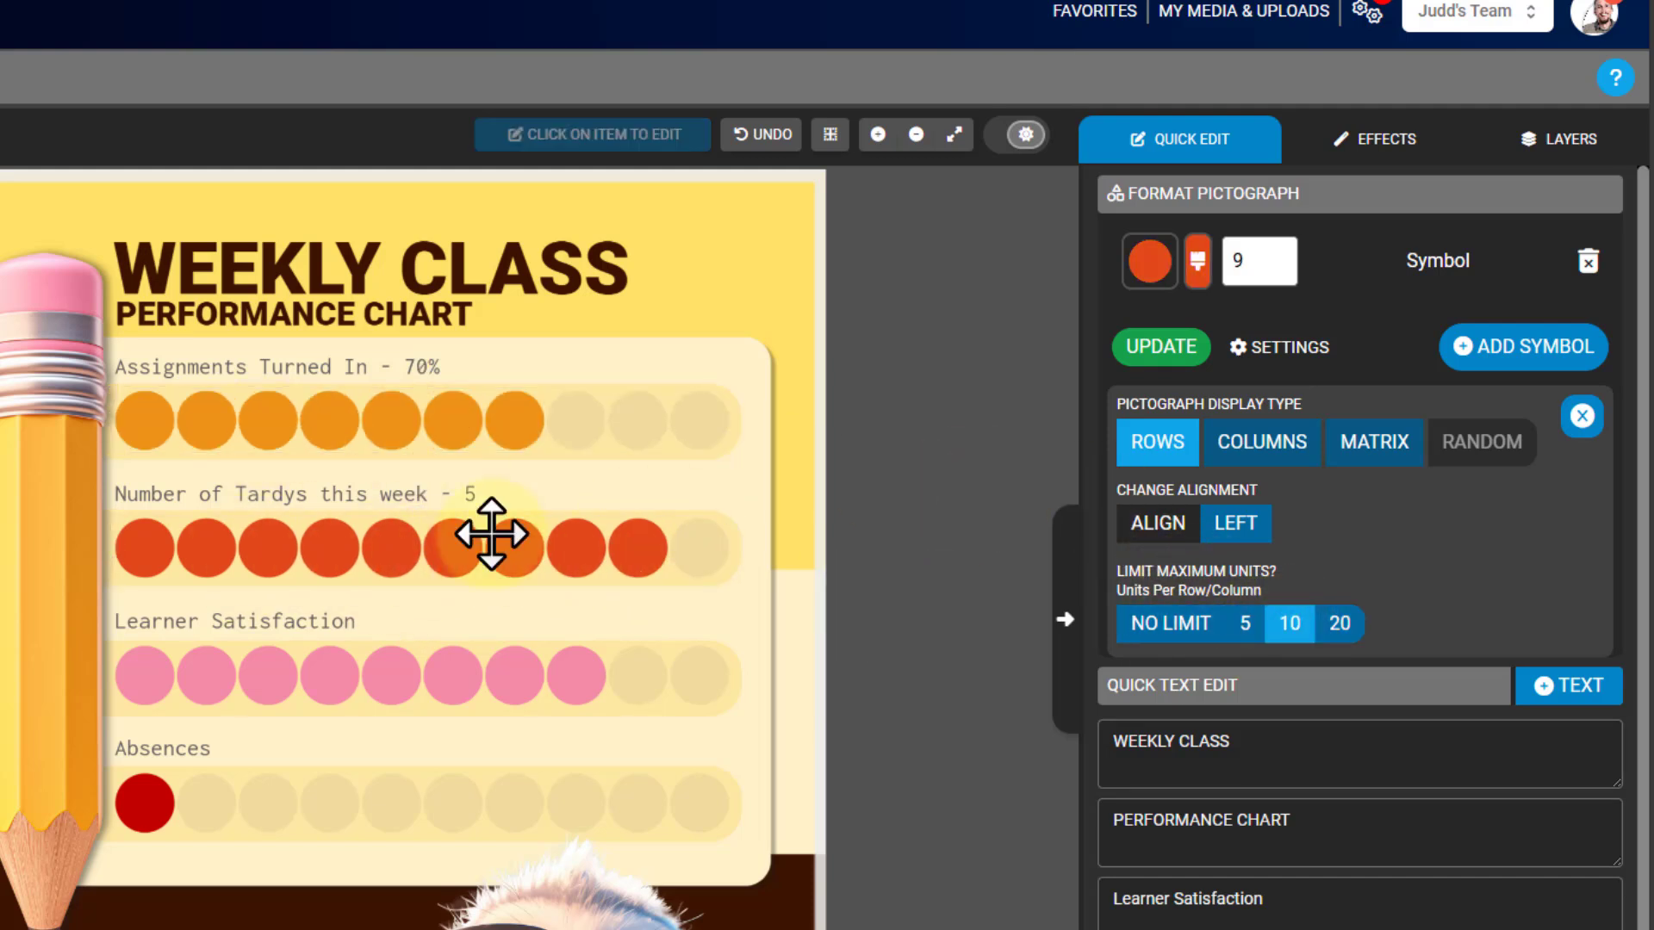
click(1340, 625)
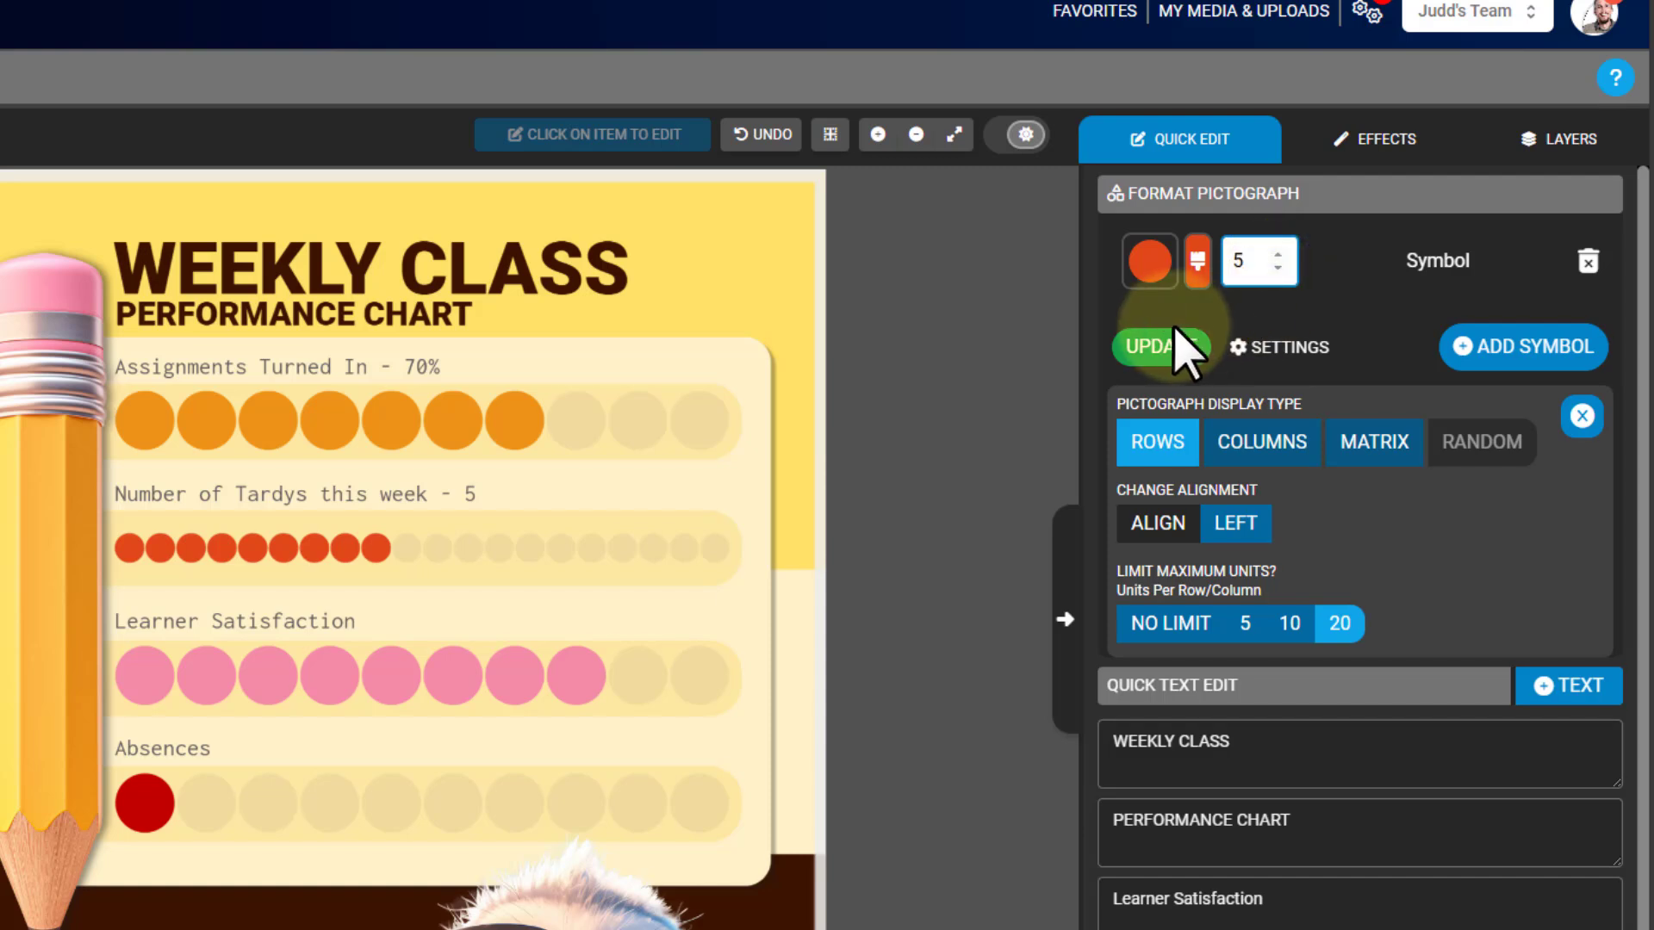
click(1154, 352)
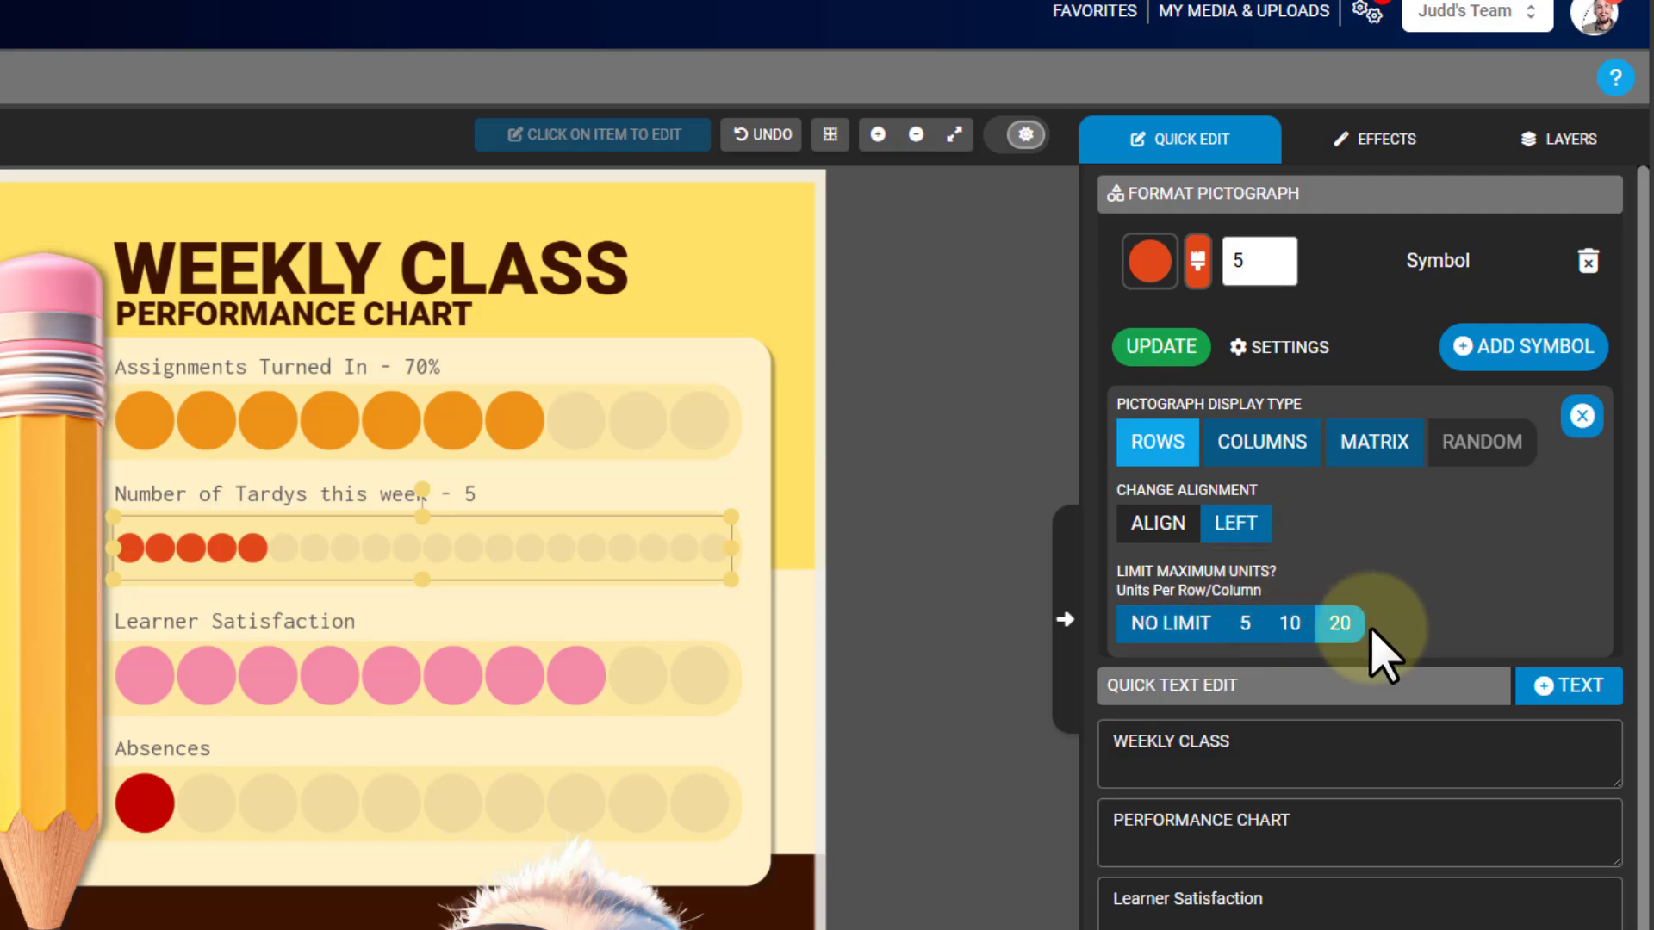
Remove the tardies pictograph's unit limit and add a second symbol with a value of 20.
click(1157, 622)
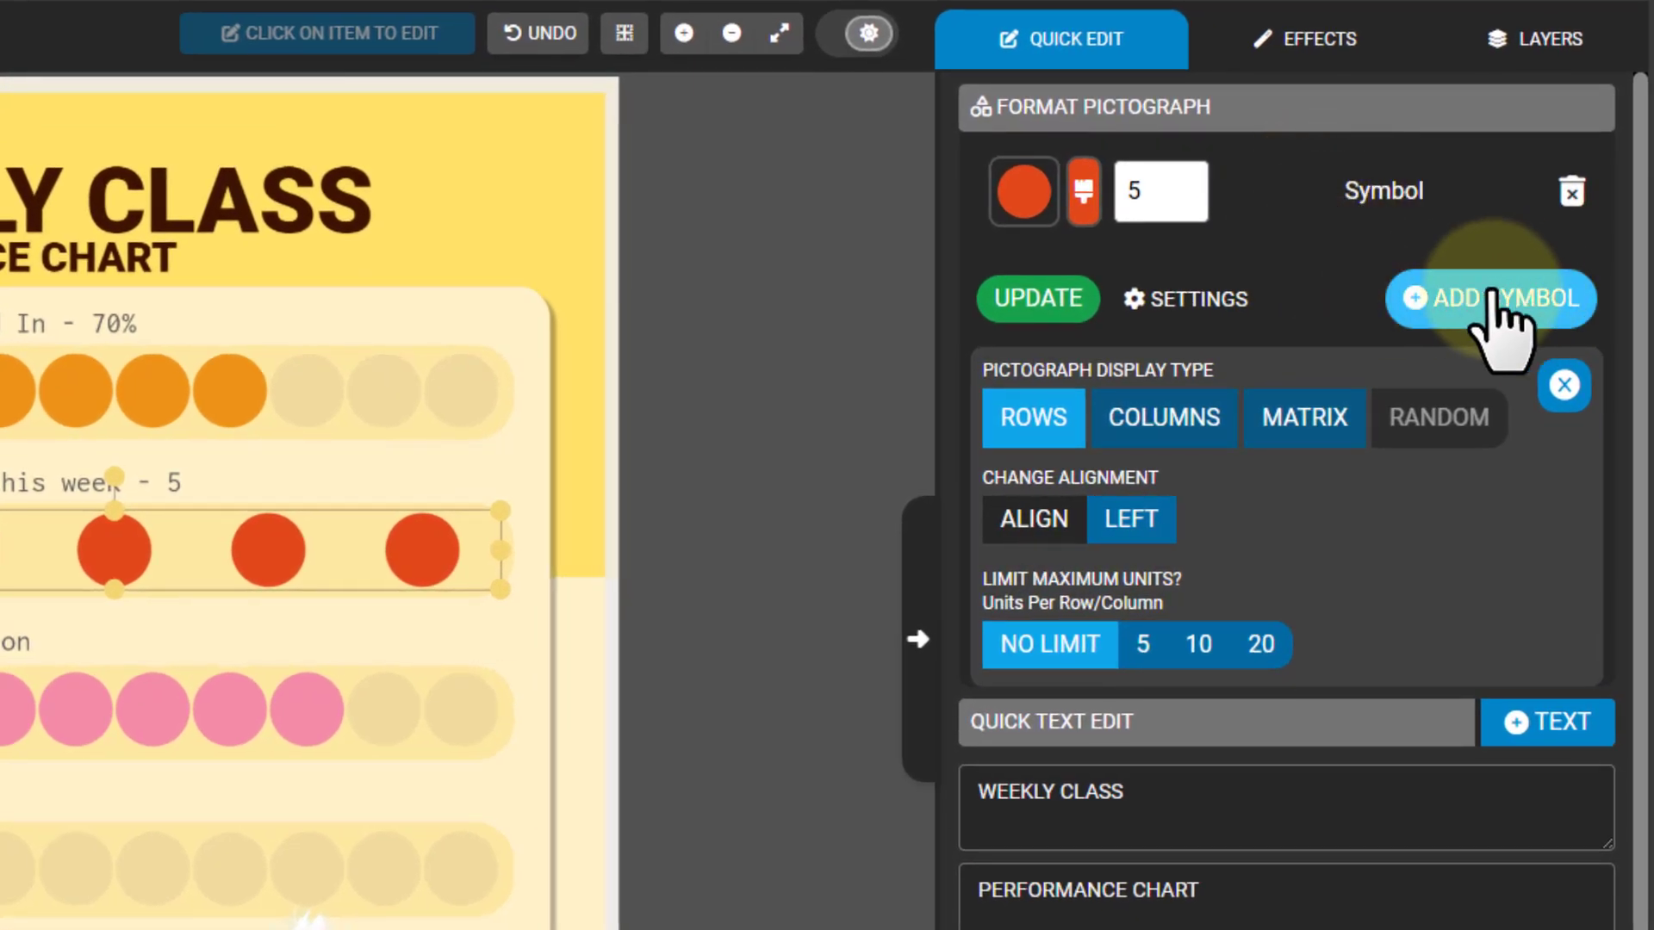
click(1499, 298)
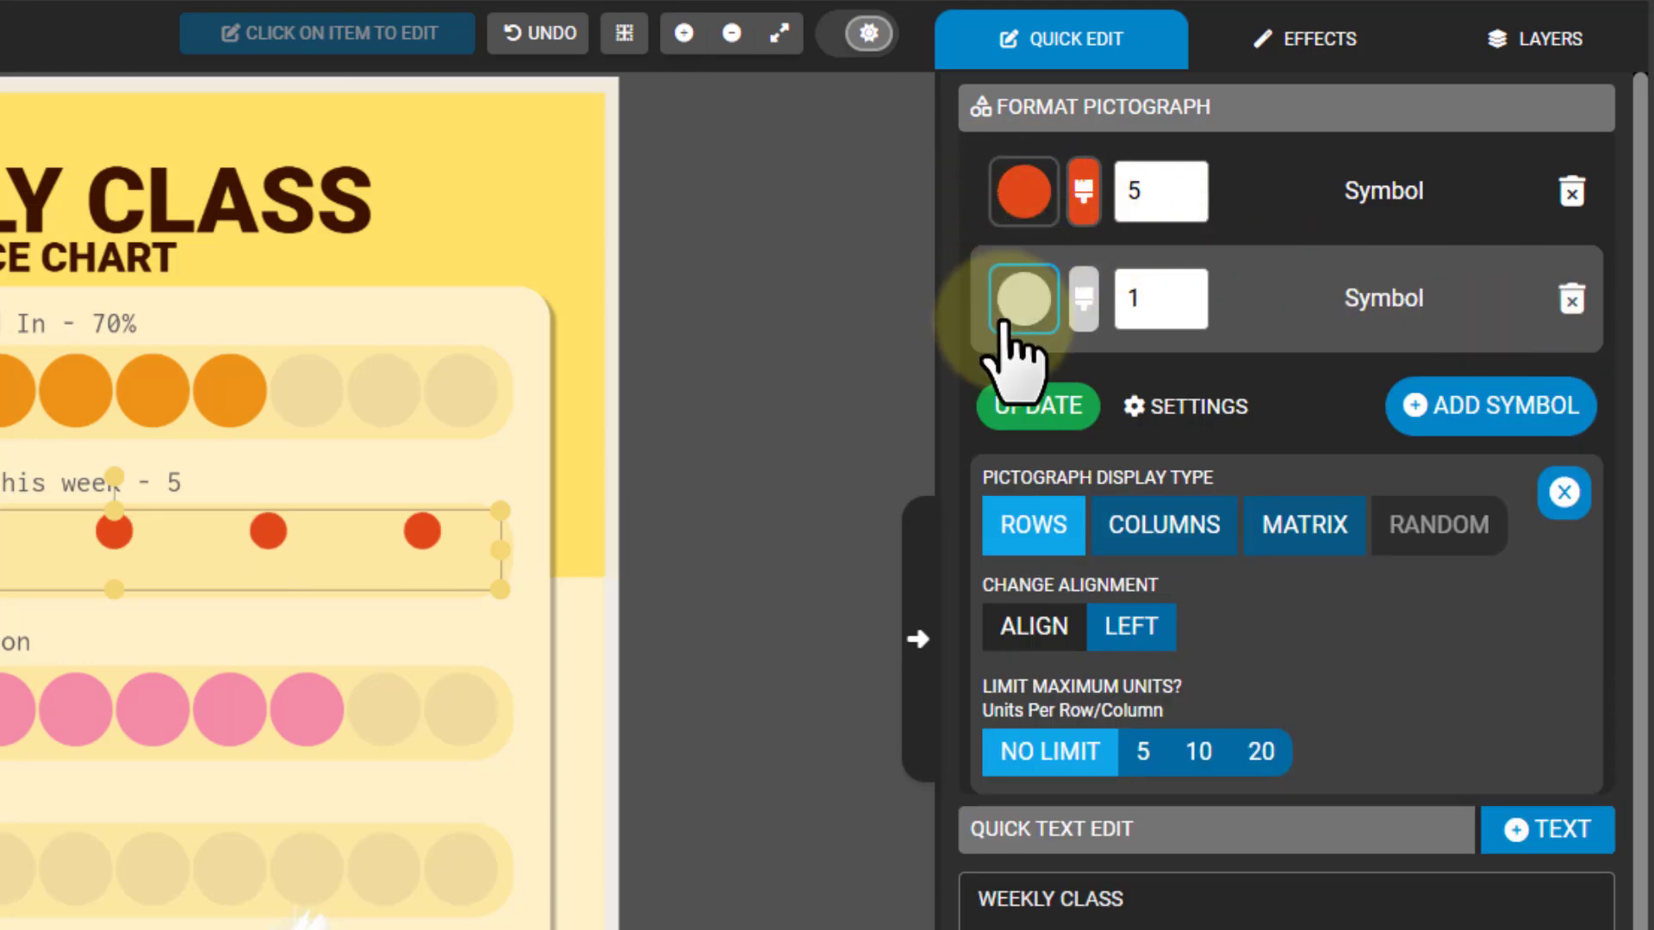
click(1155, 295)
text(20)
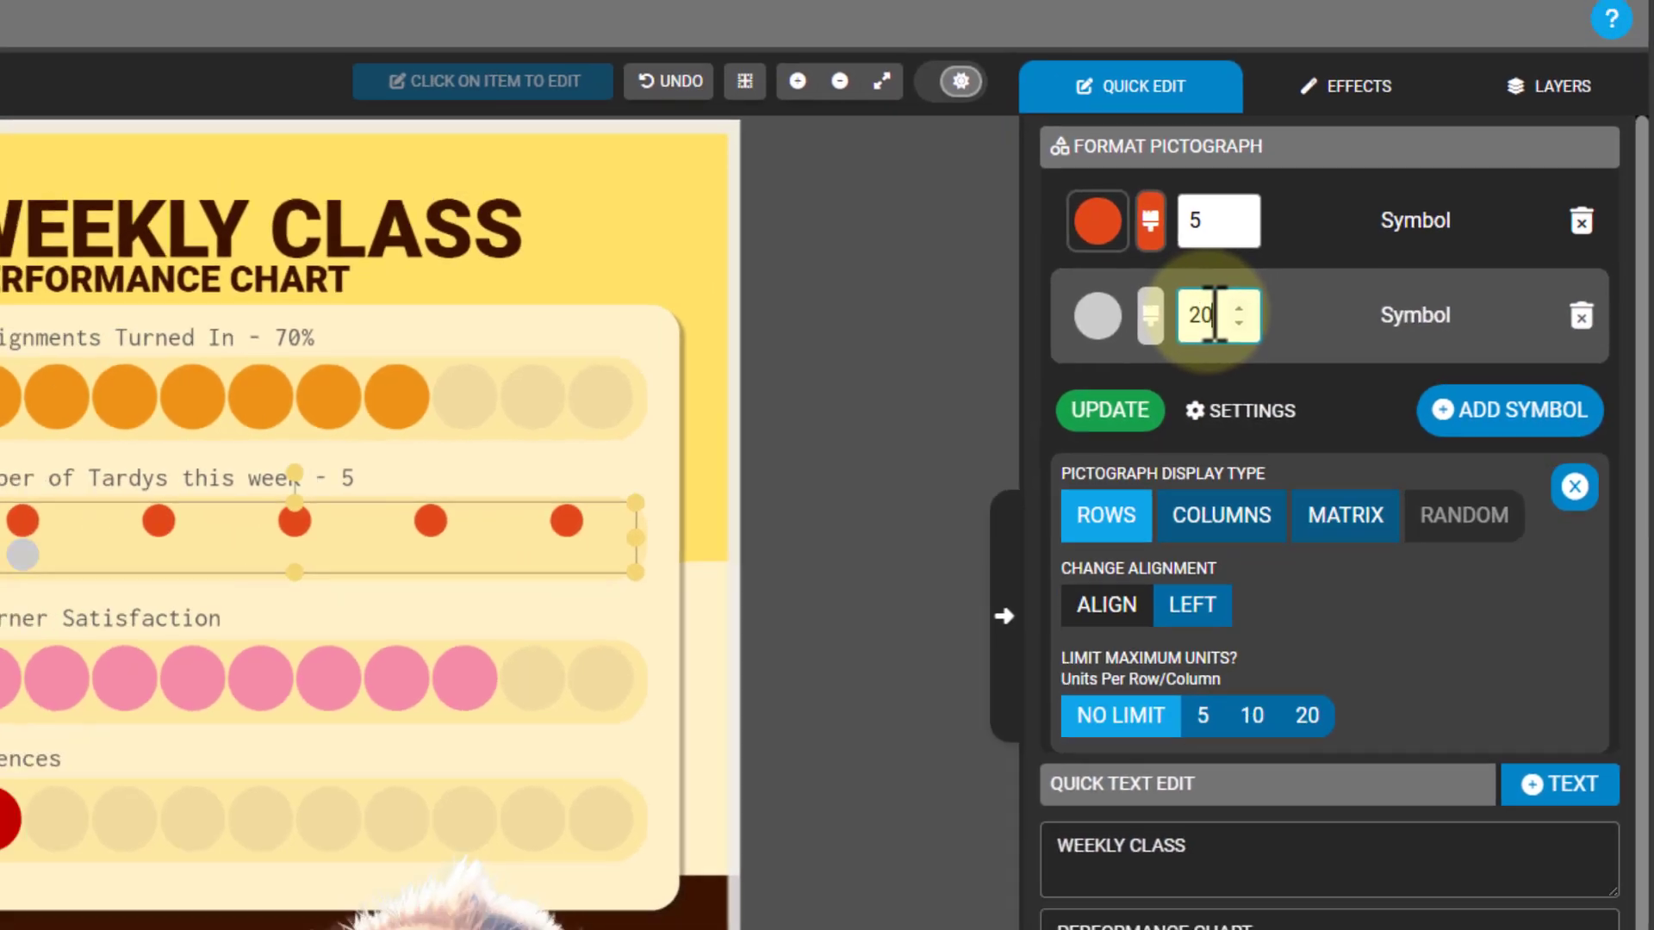
click(1037, 408)
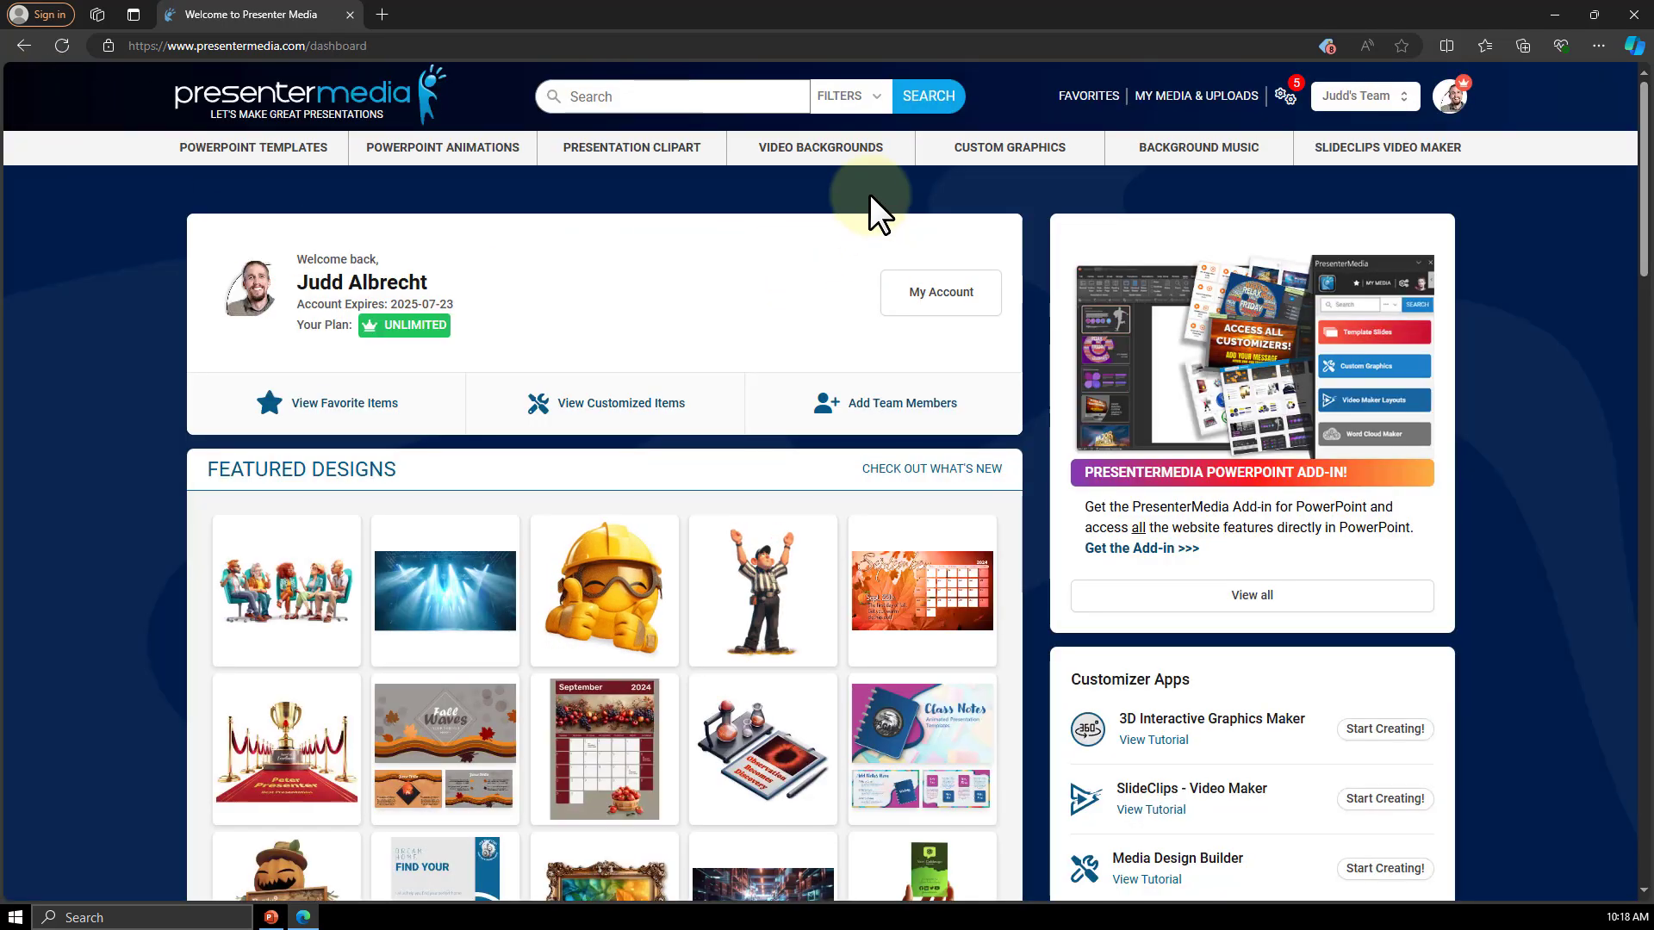
Open the School Transportation pictograph ("How do kids get to school?") from the pictograph templates for customizing.
mouse_move(1038, 153)
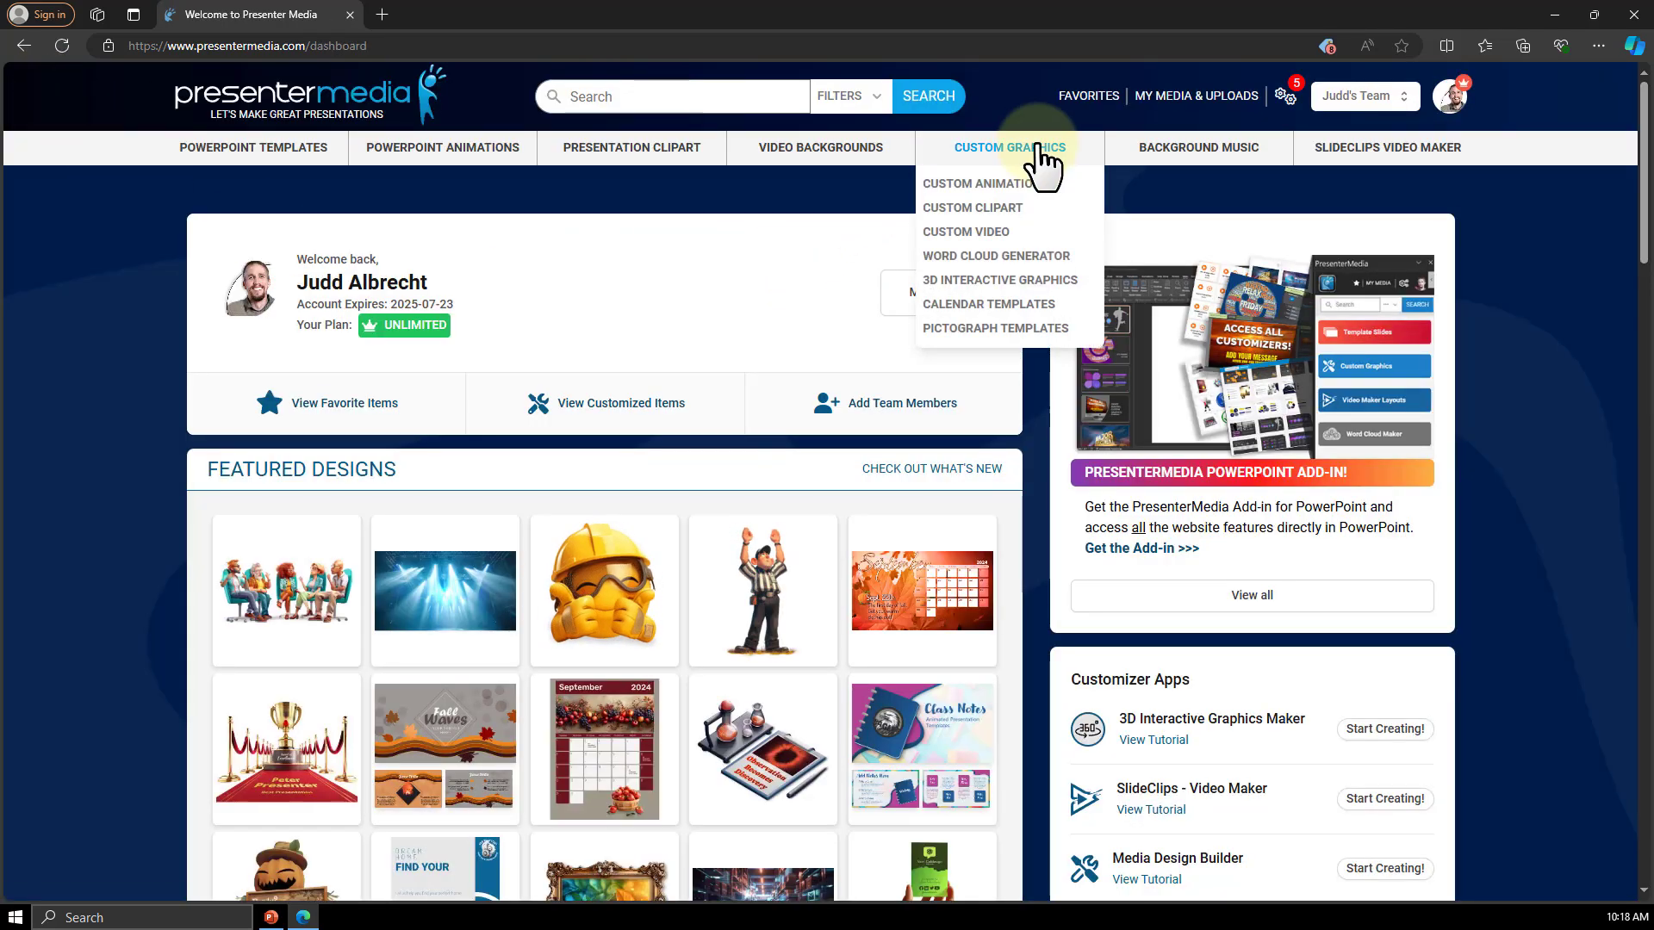
click(992, 330)
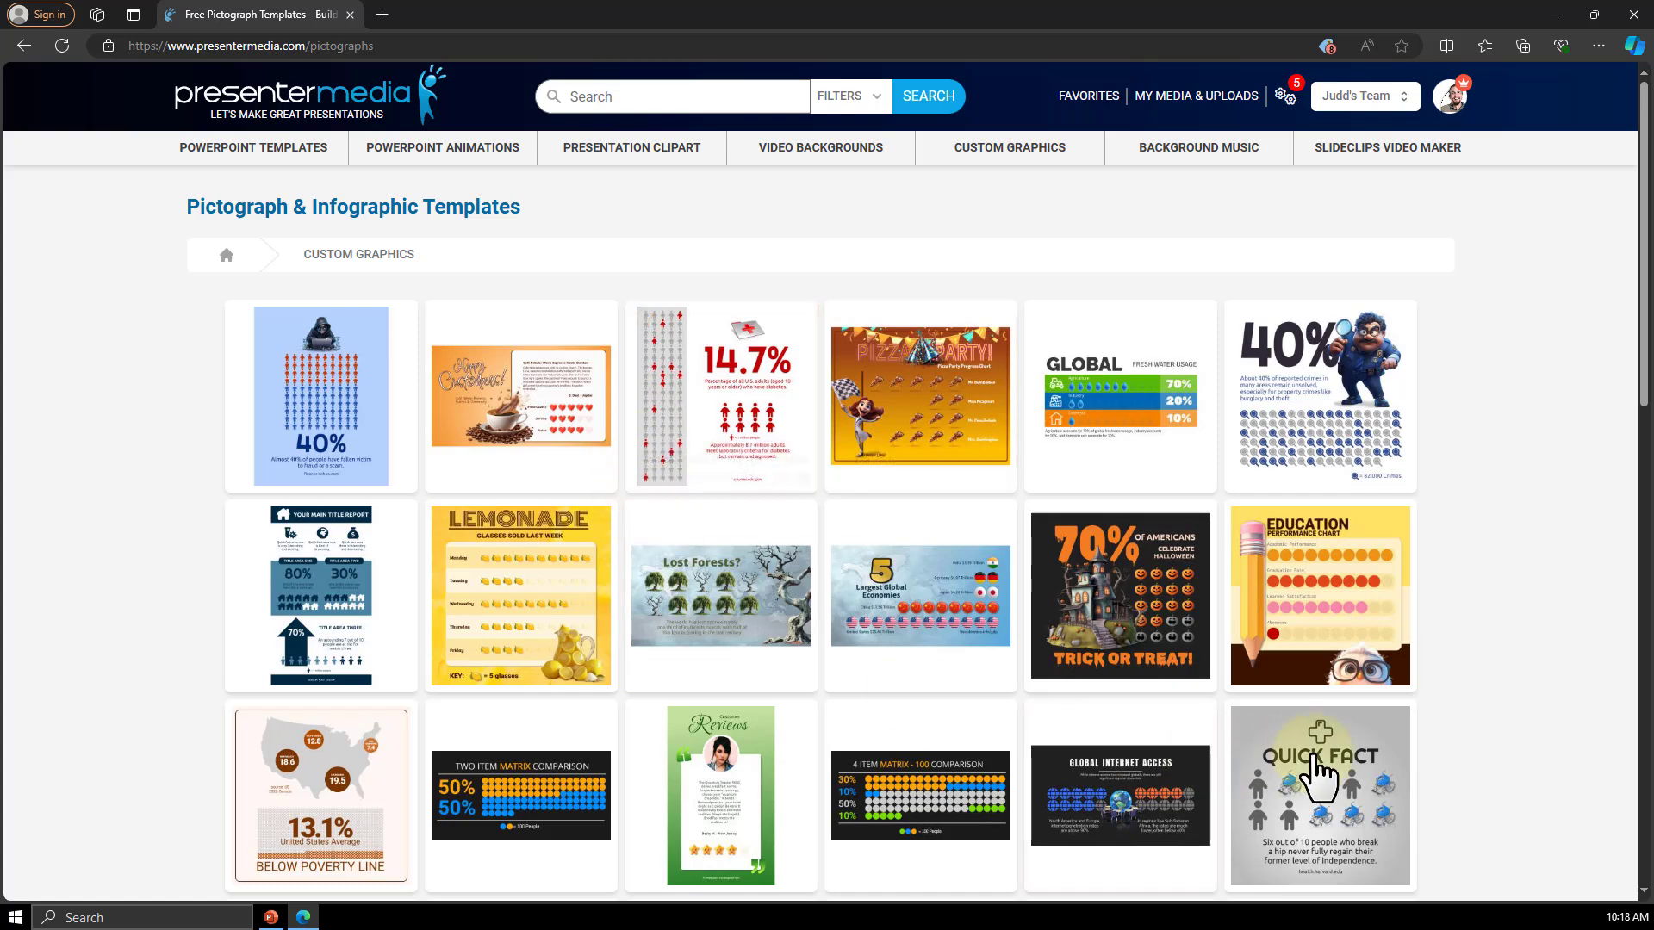
scroll(1271, 709, down, 4)
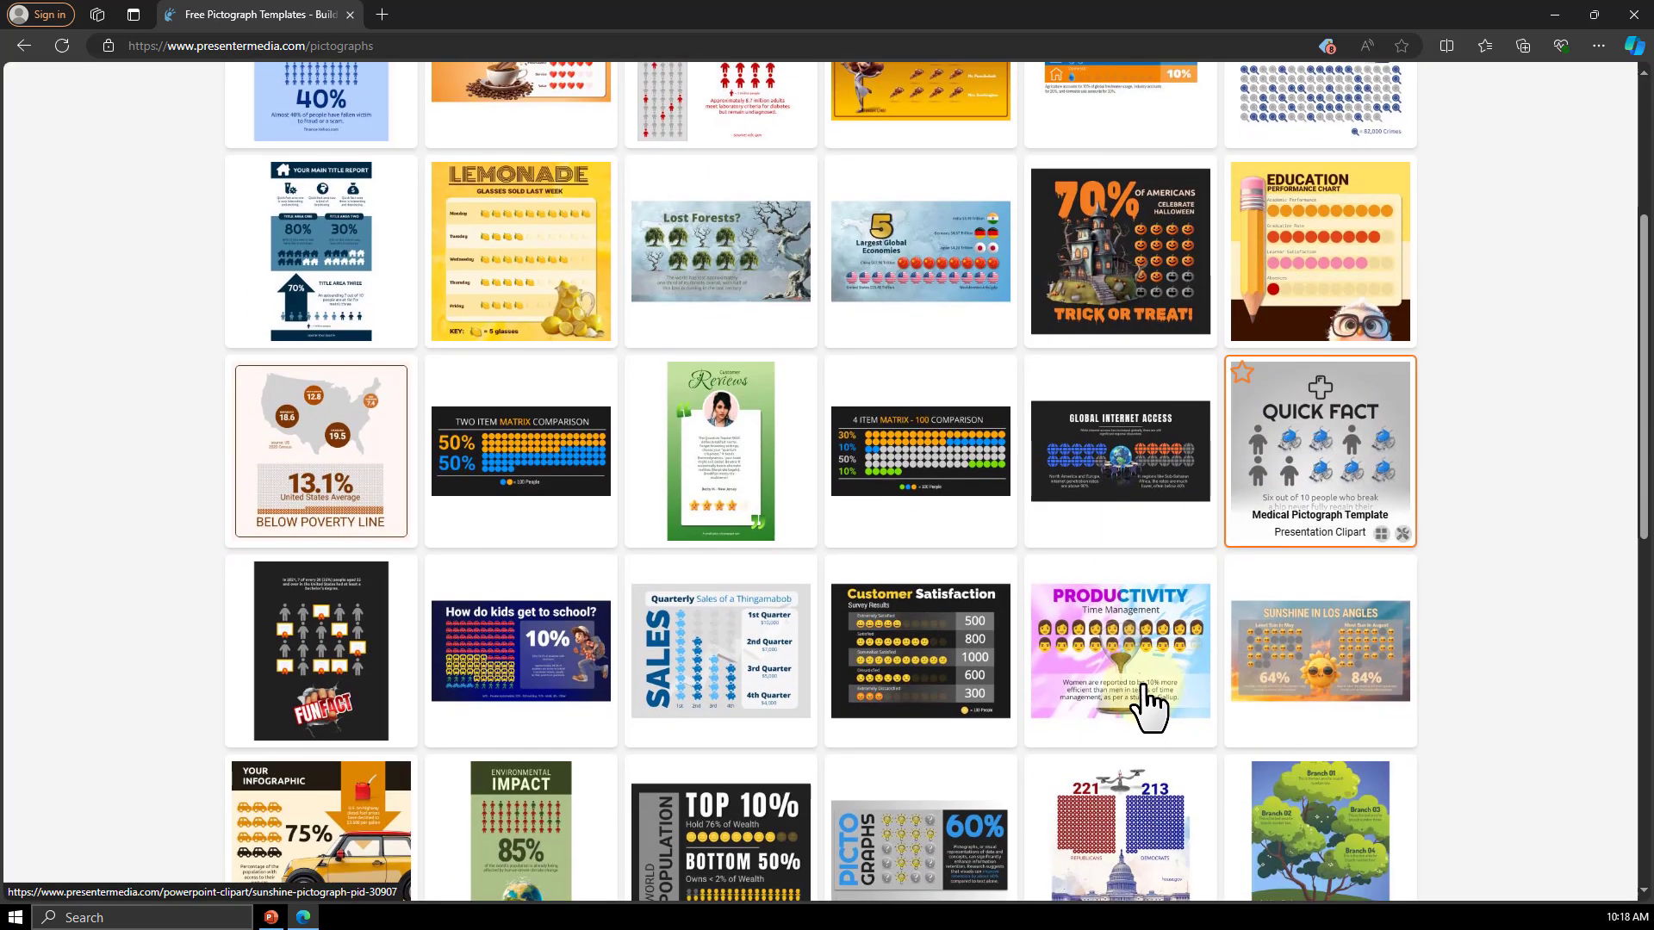
click(493, 637)
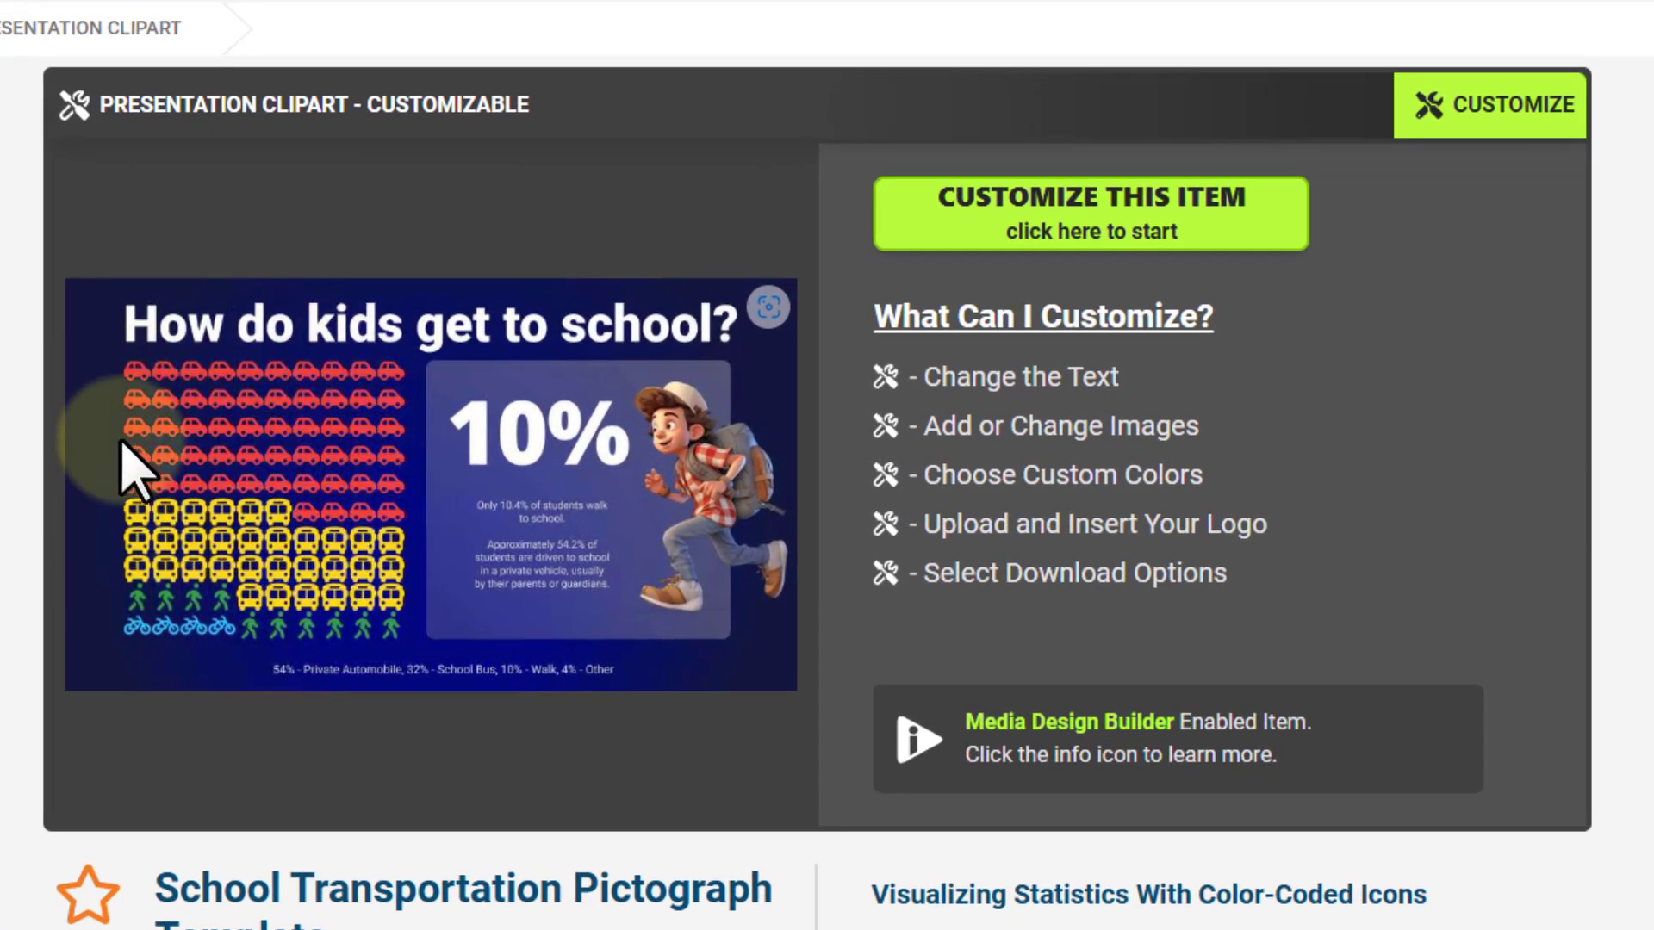
click(1082, 238)
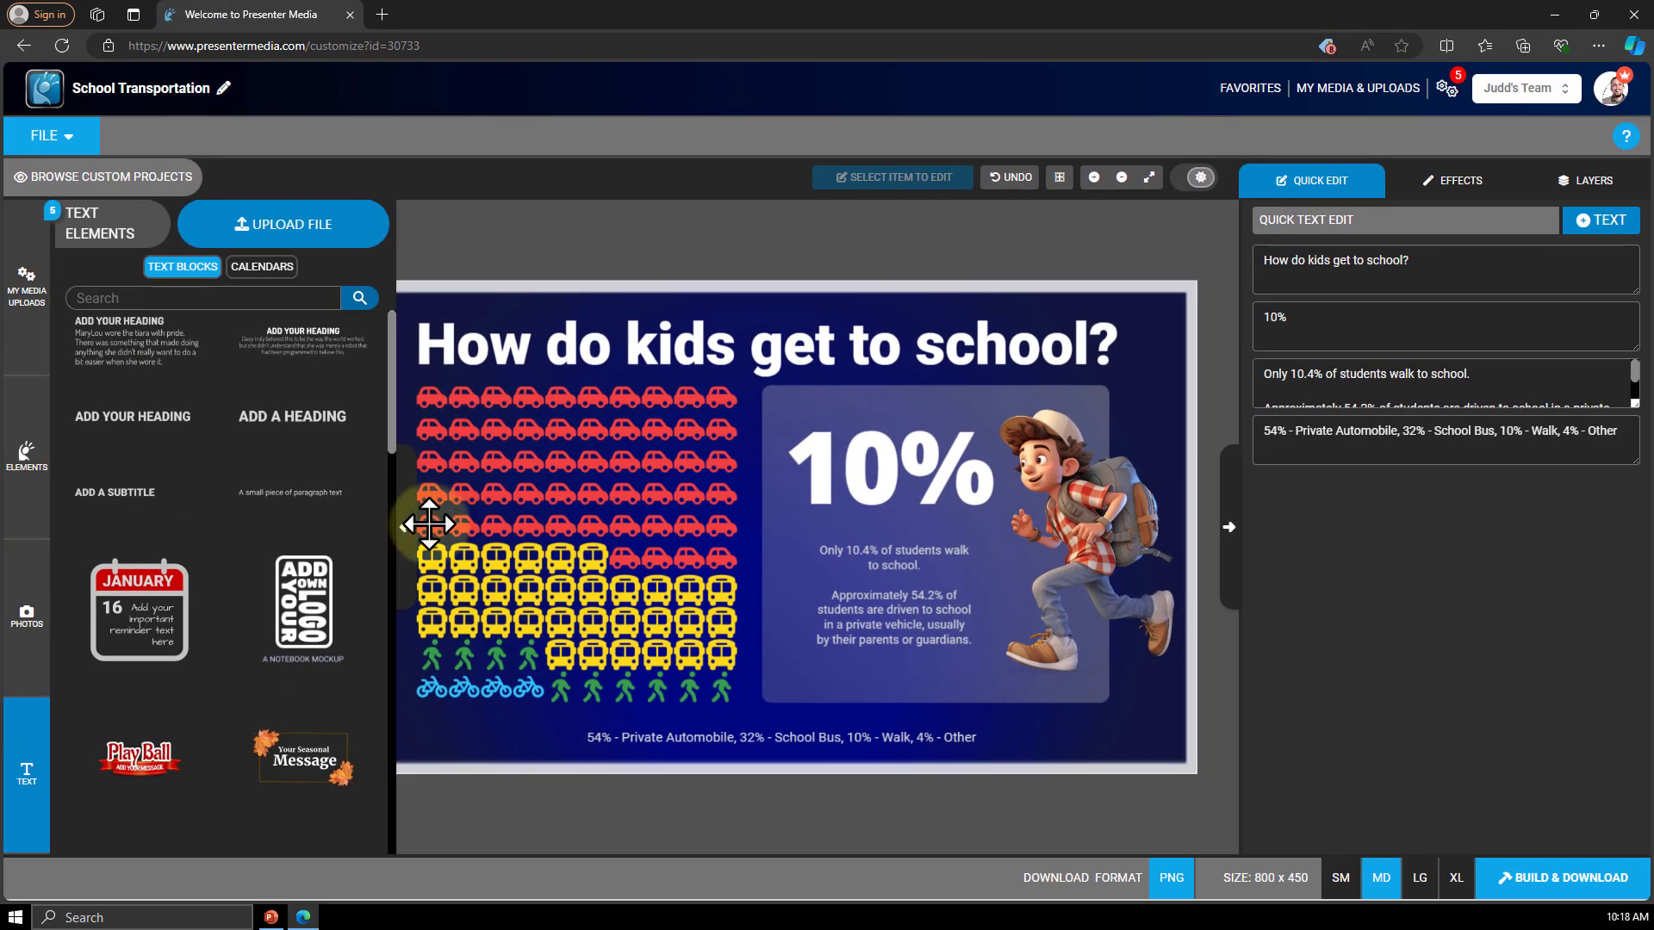
Open the transport-icon pictograph's display settings, try the random arrangement, and return it to the ordered matrix.
click(187, 560)
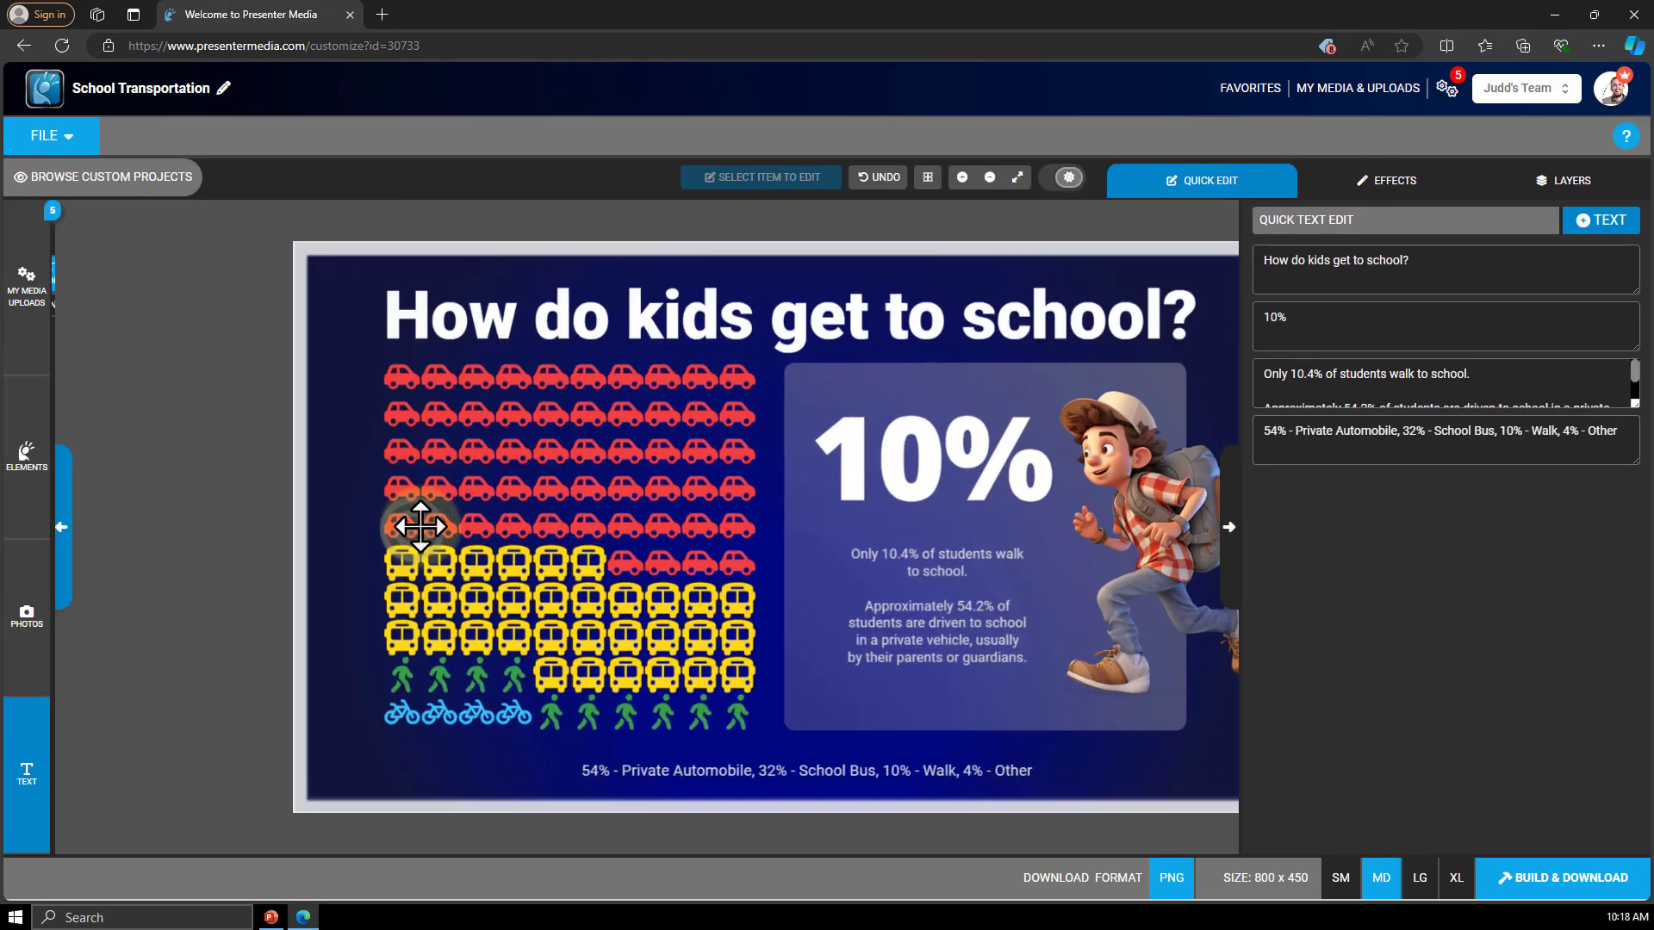
click(394, 486)
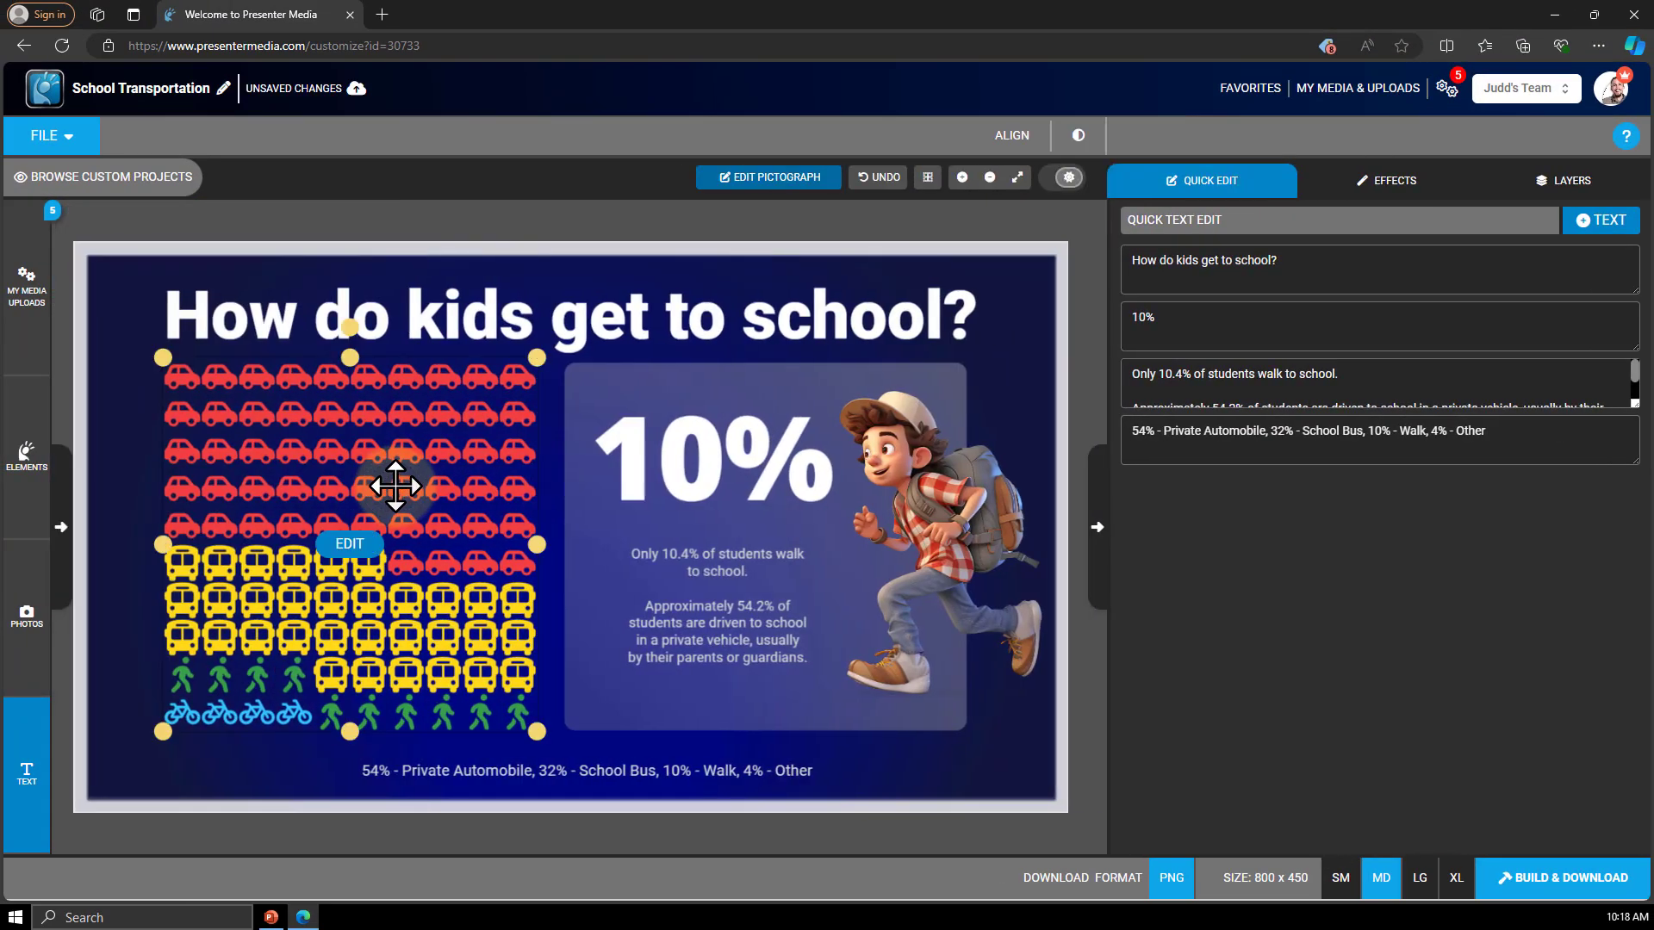
click(351, 544)
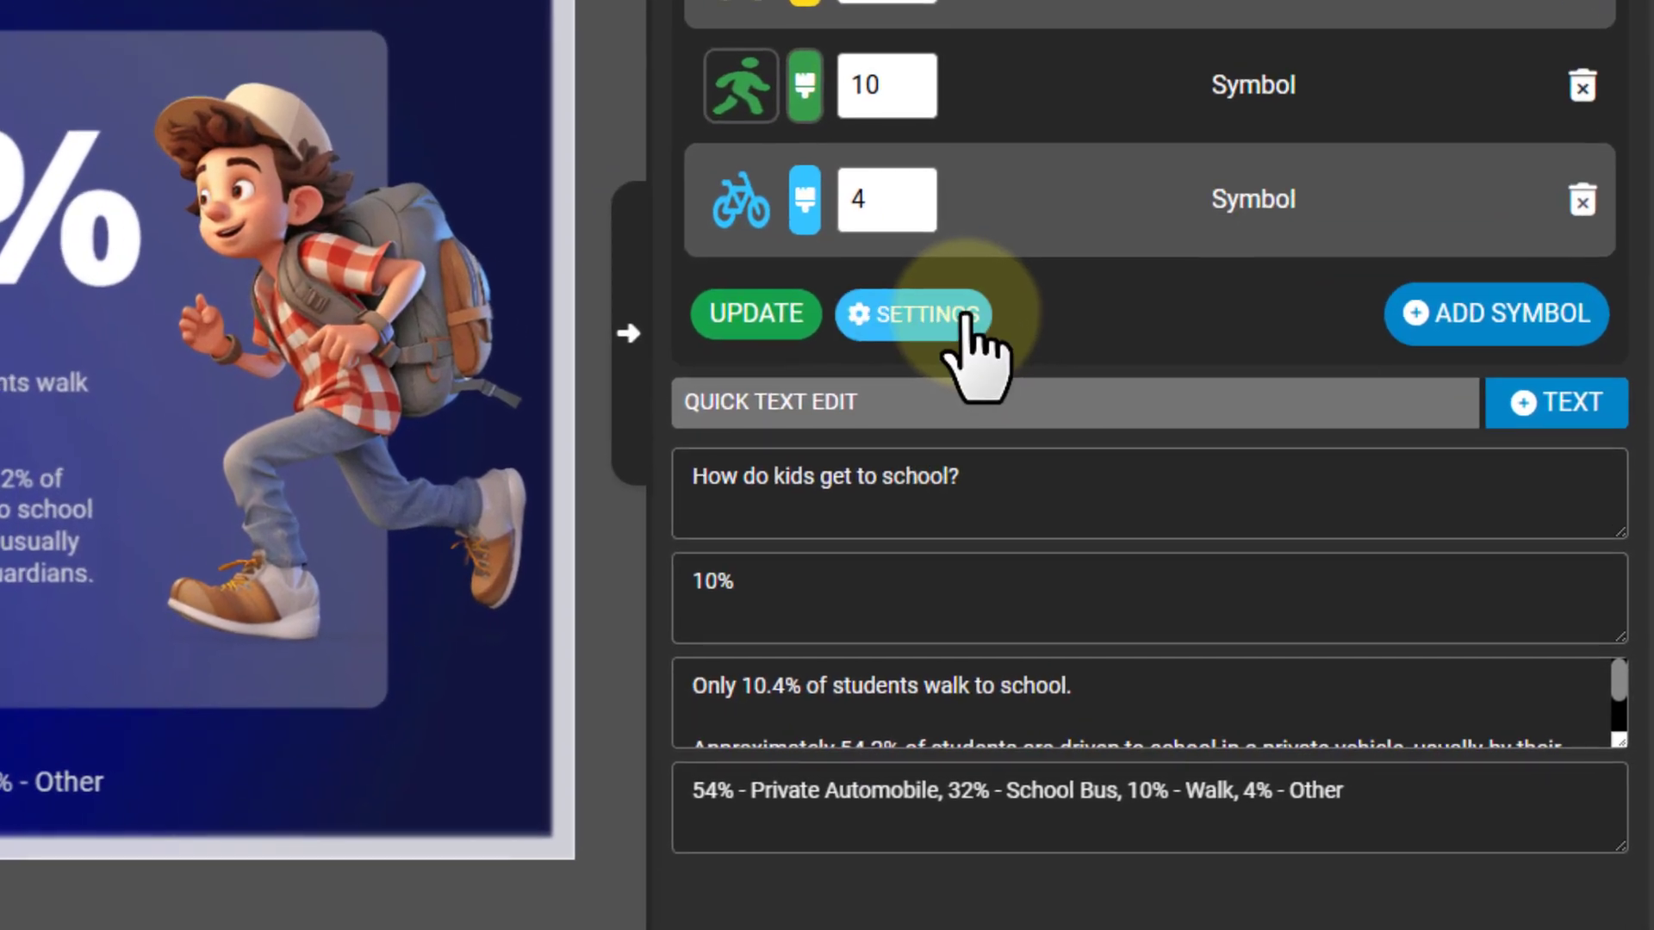
click(965, 317)
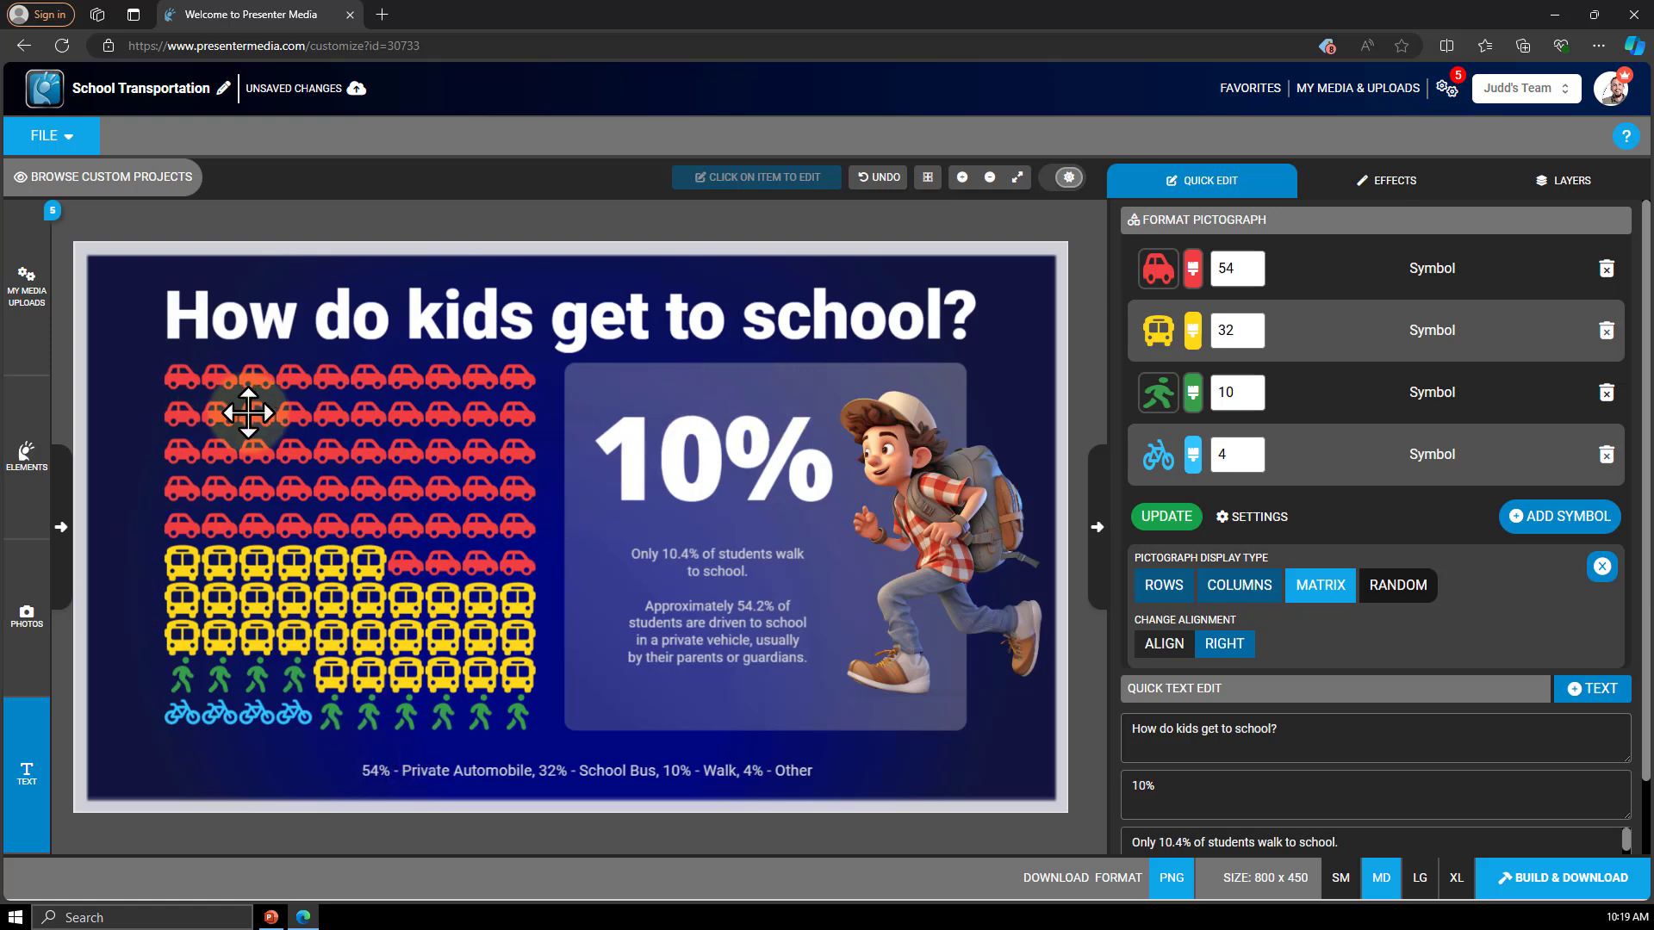
click(1393, 594)
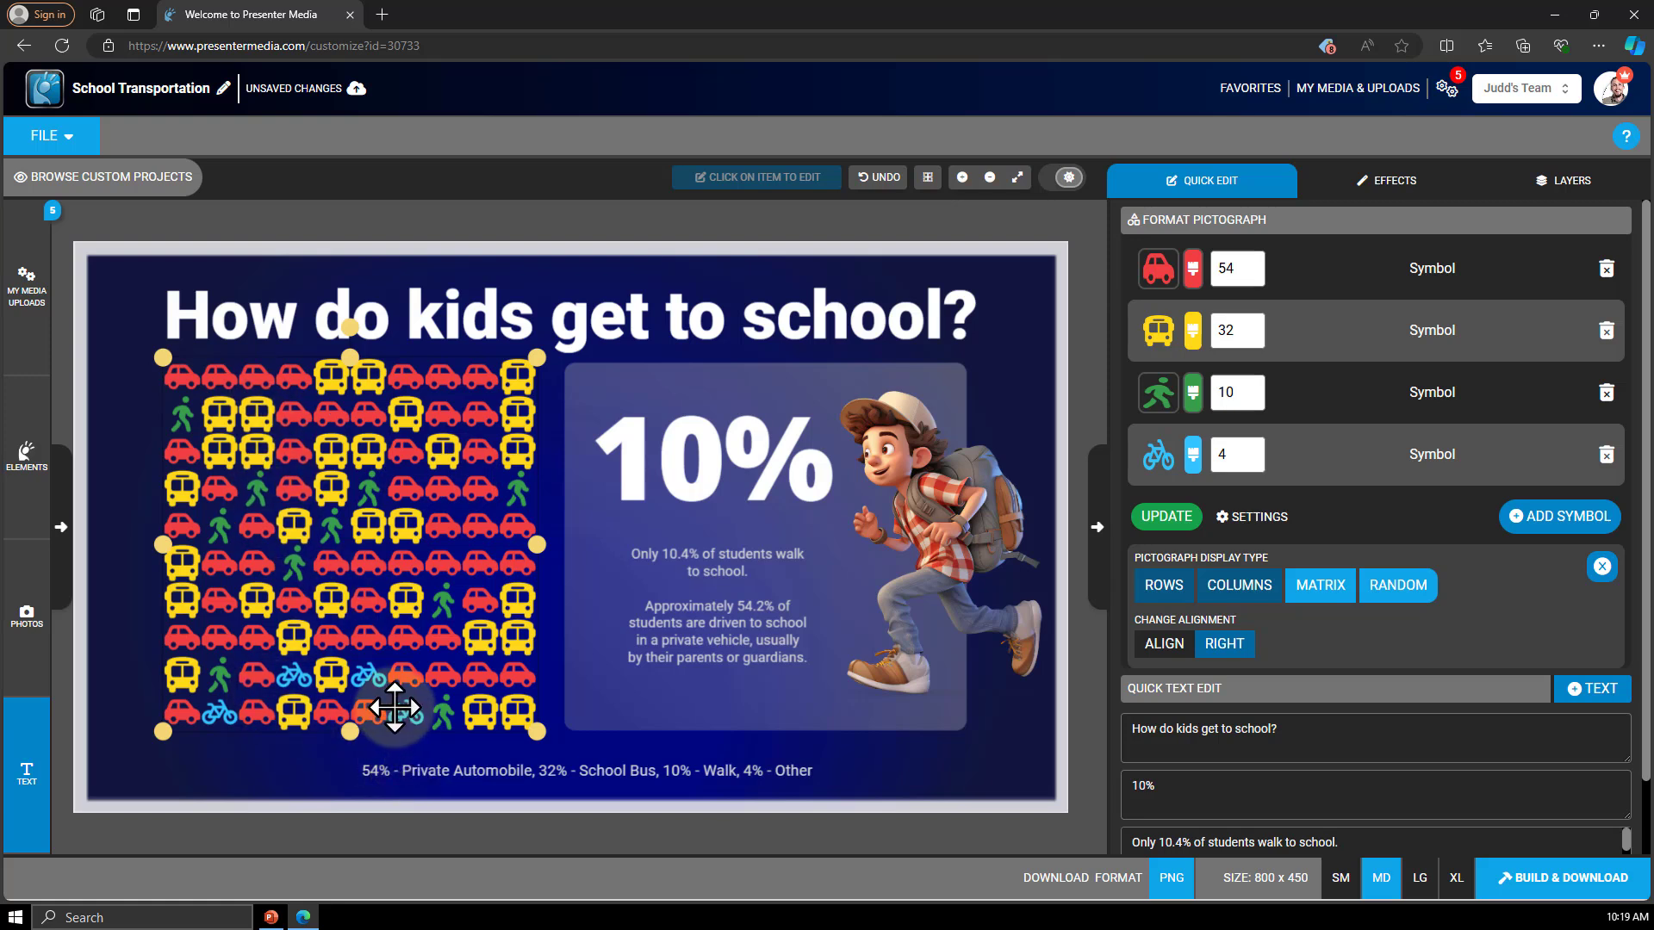
click(1320, 589)
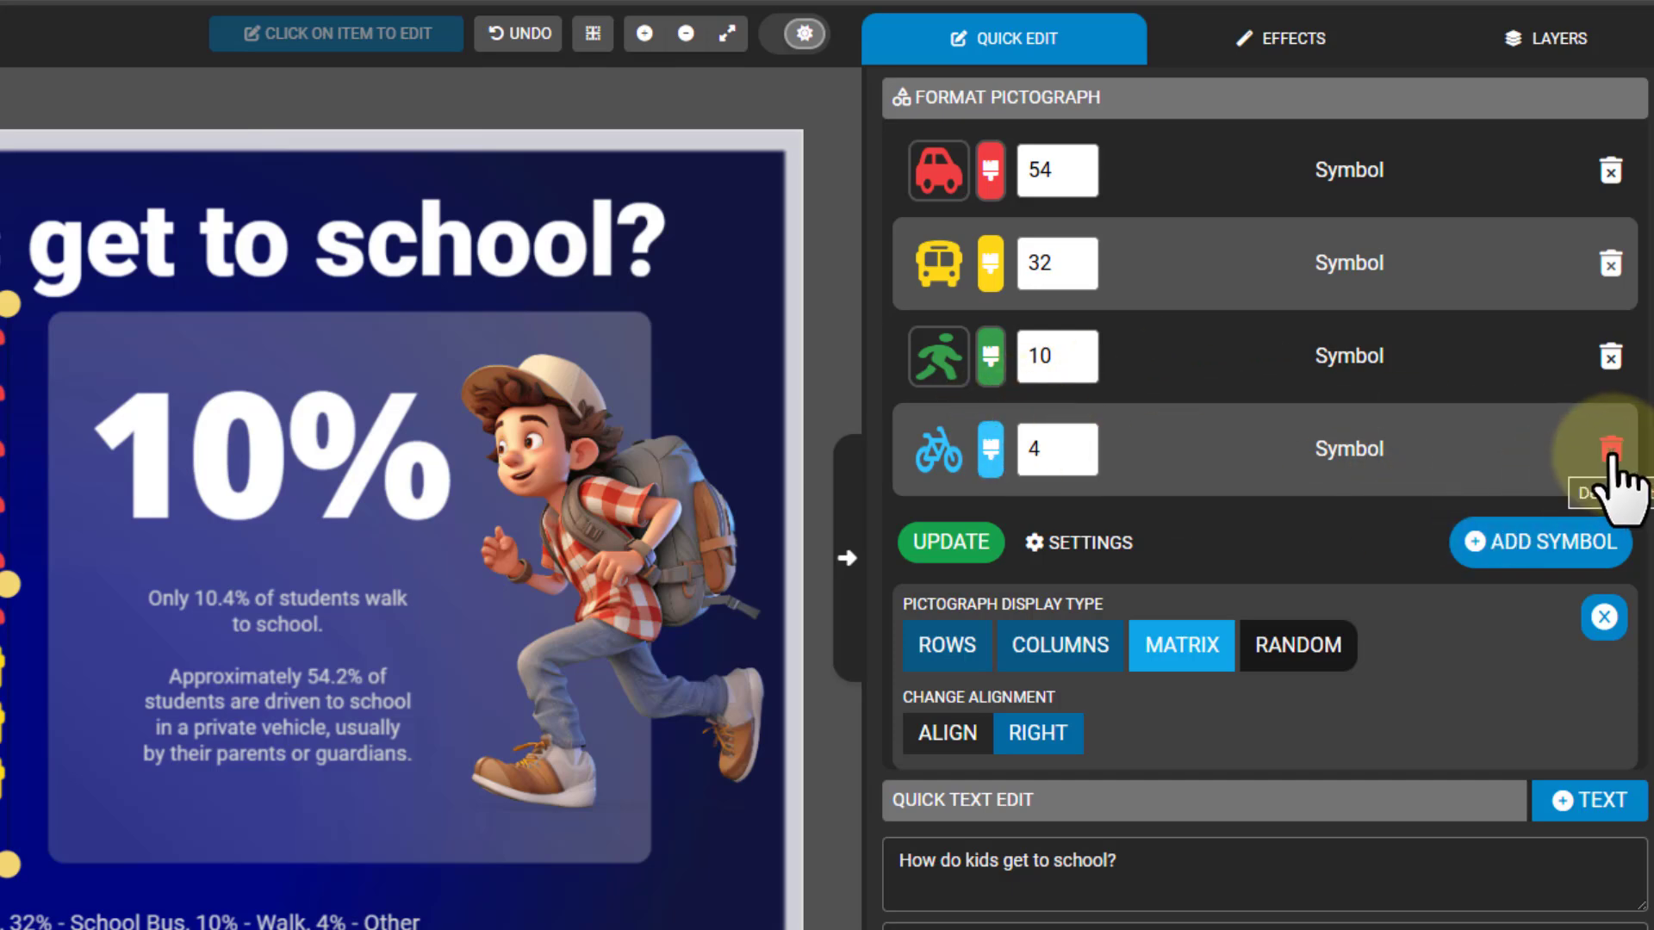
Delete the blue bicycle and green walking-person symbols from the transport pictograph.
click(1609, 450)
click(1610, 357)
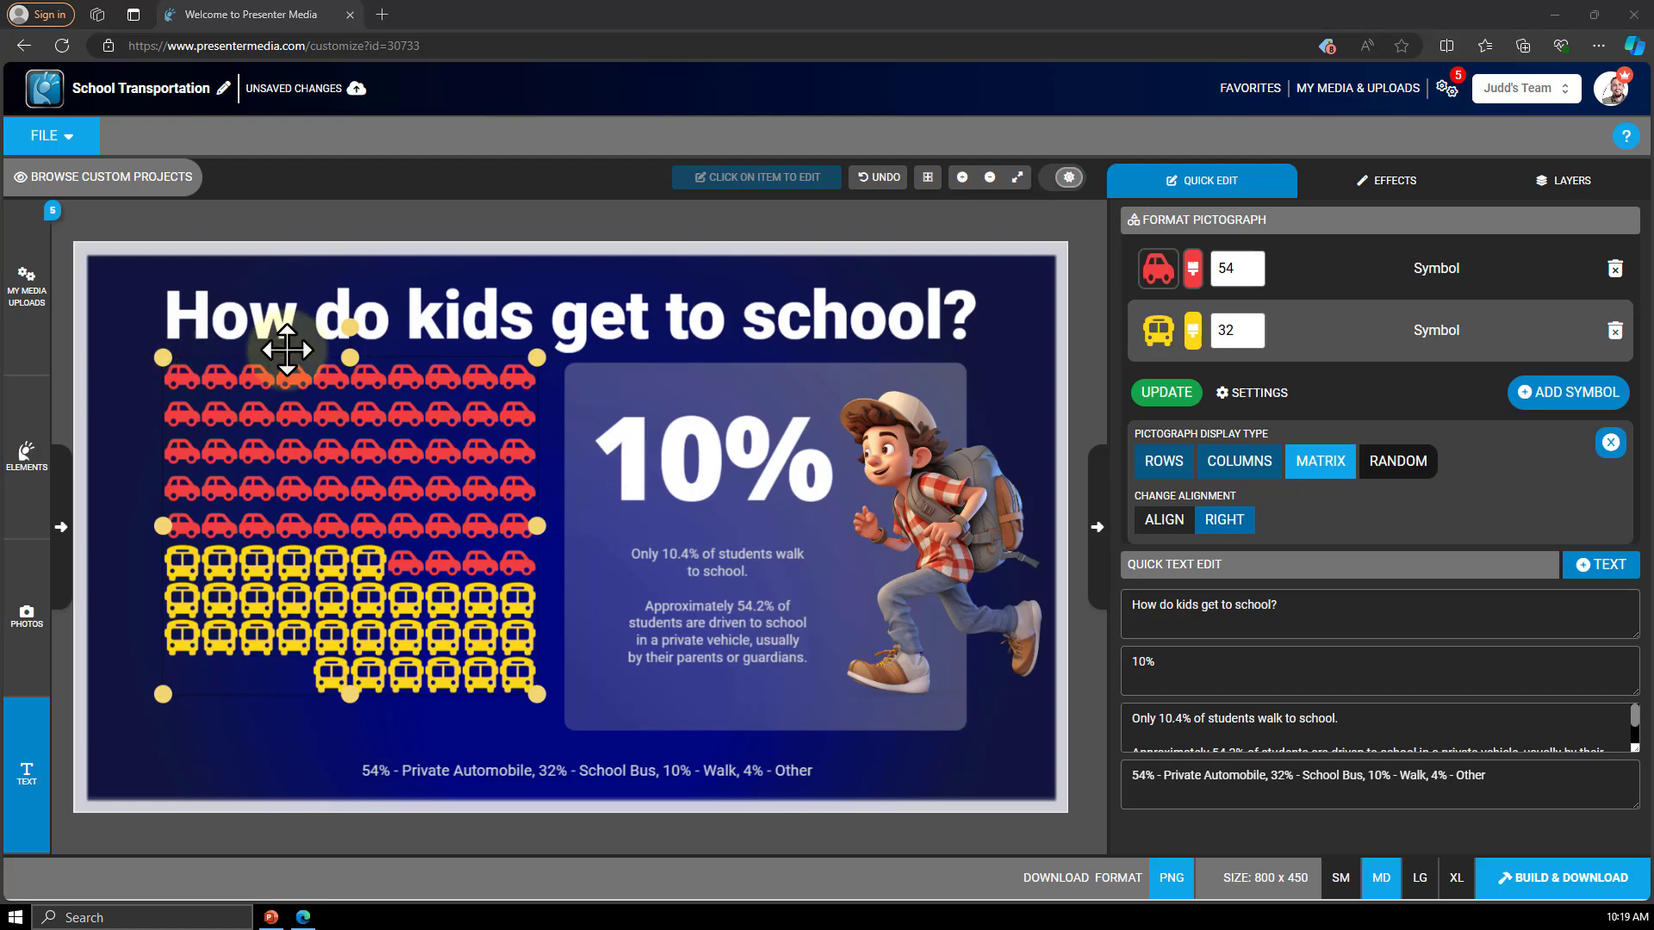
Replace the "How do kids get to school?" title with "Beyond the standard 40 hours a week".
click(376, 324)
key(ctrl+a)
text(Beyond the standard 40 hours a week)
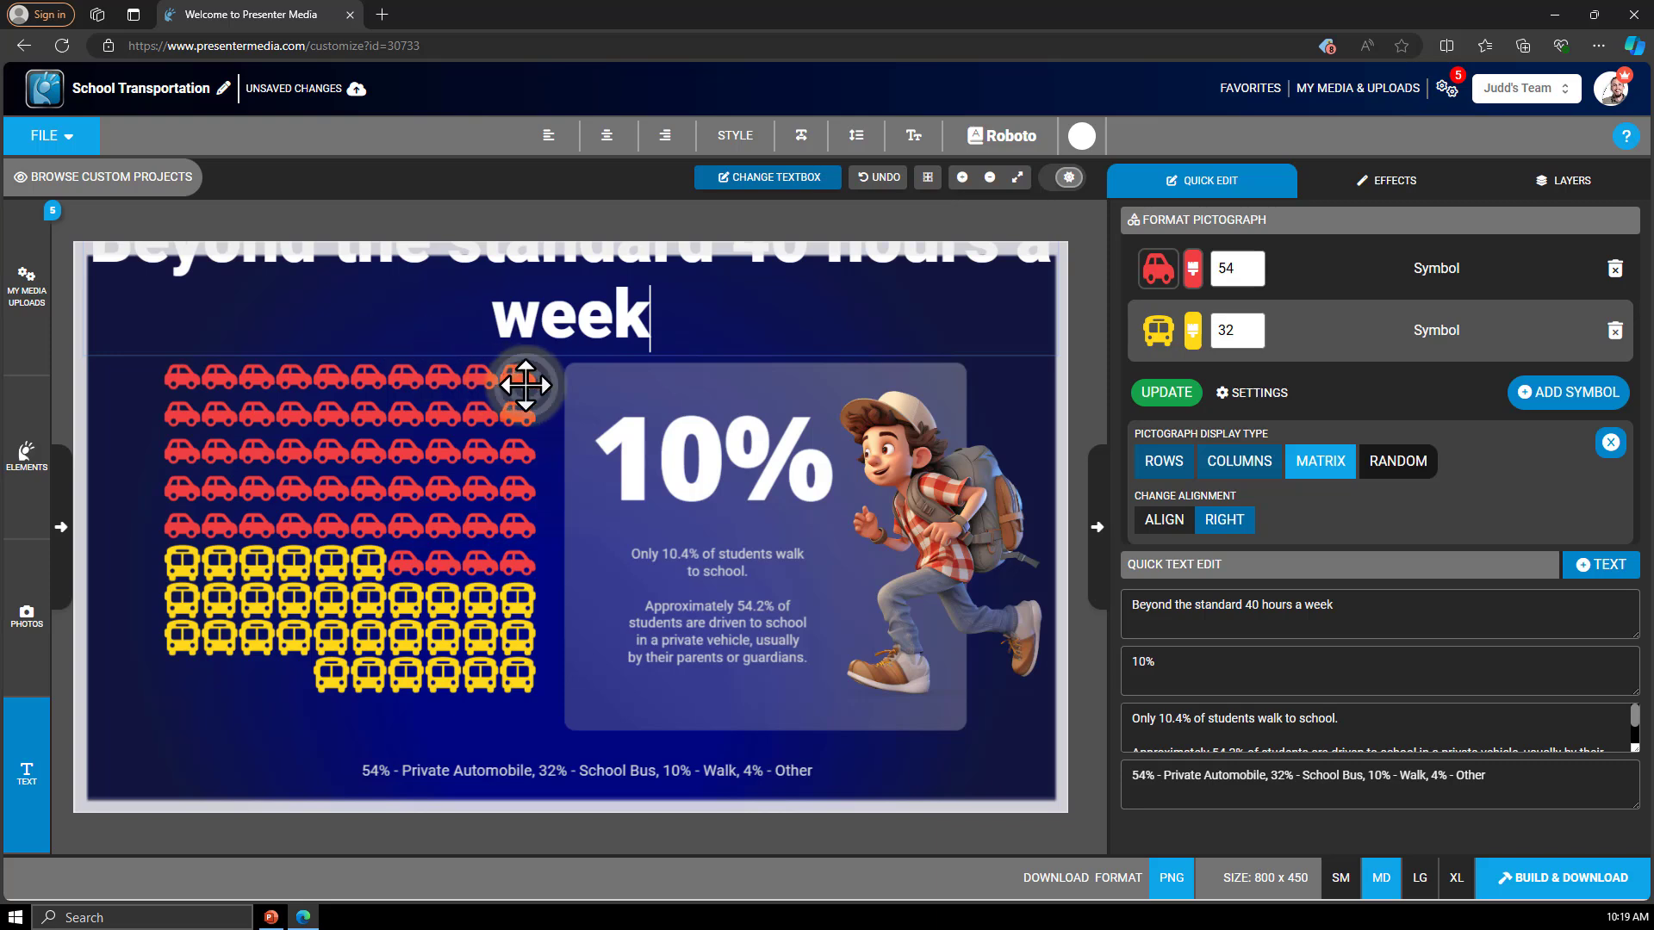
click(519, 366)
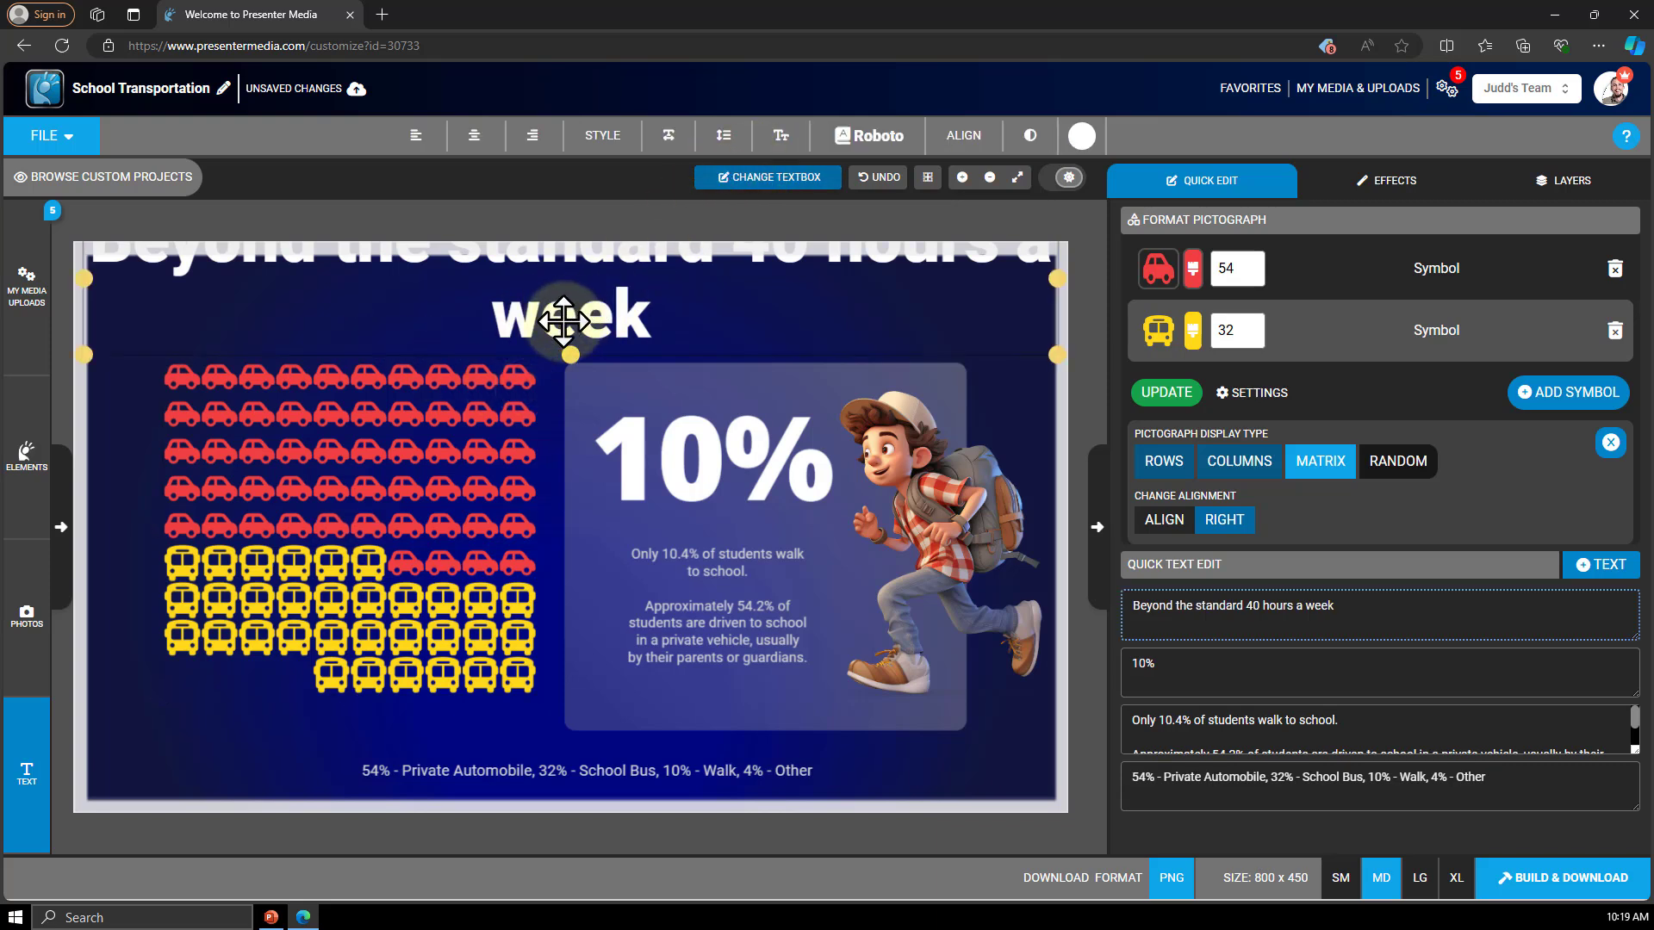